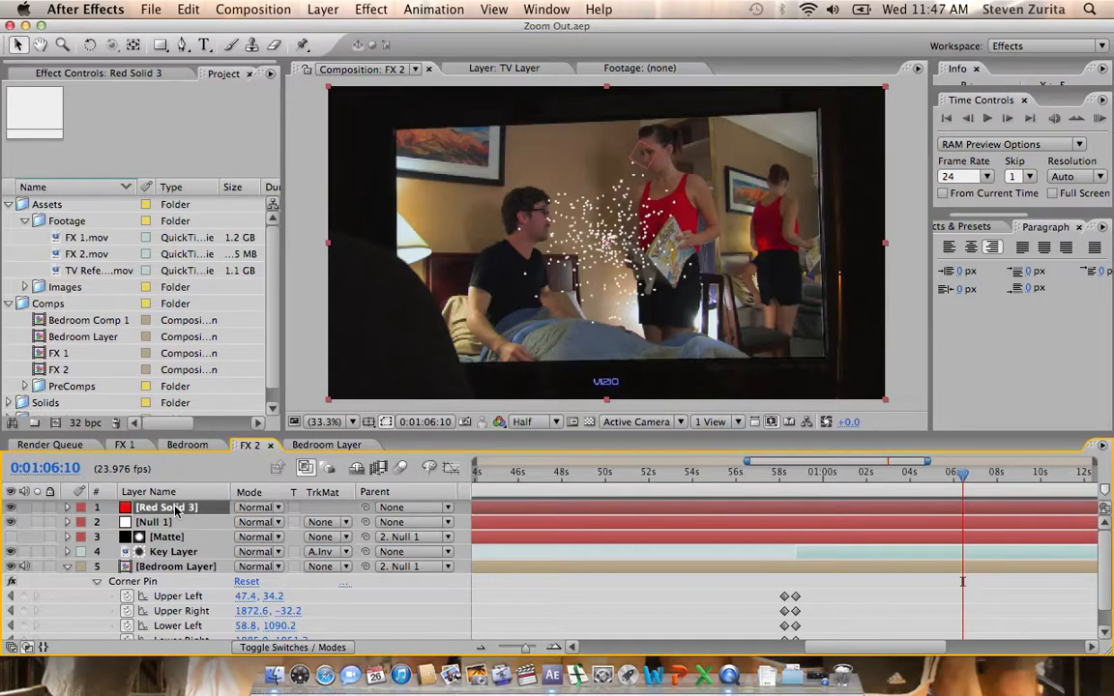
# - Delete the Red Solid 3 layer from the FX 2 composition and collapse the Bedroom Layer's properties
pyautogui.click(371, 9)
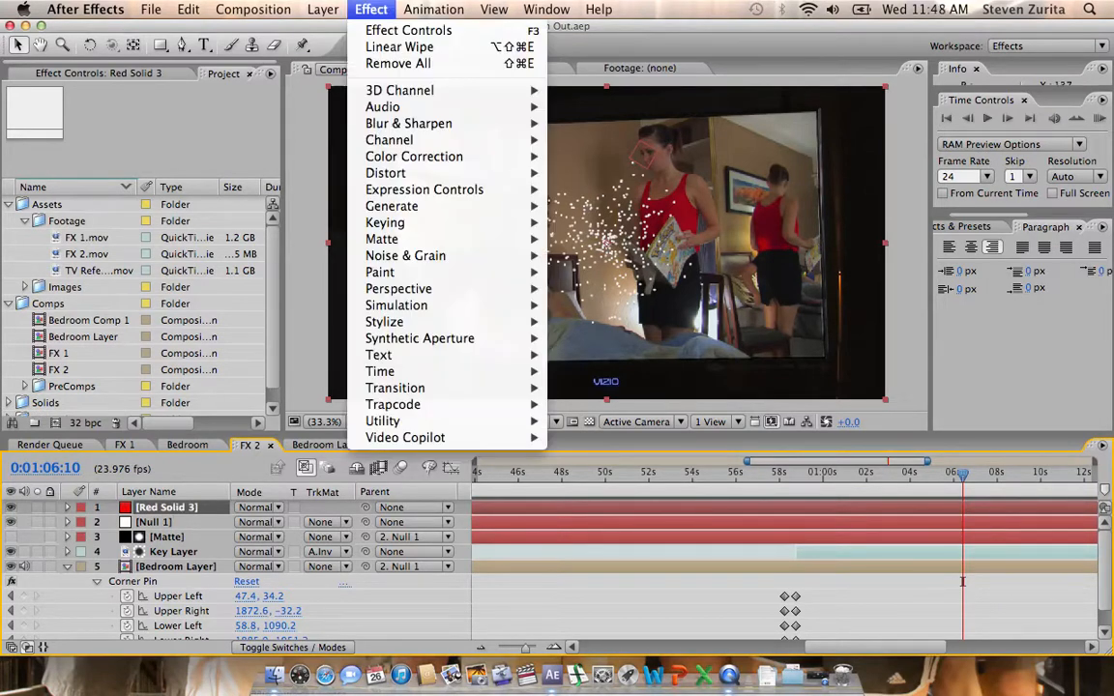
pyautogui.moveTo(418, 411)
pyautogui.click(172, 510)
pyautogui.press('Delete')
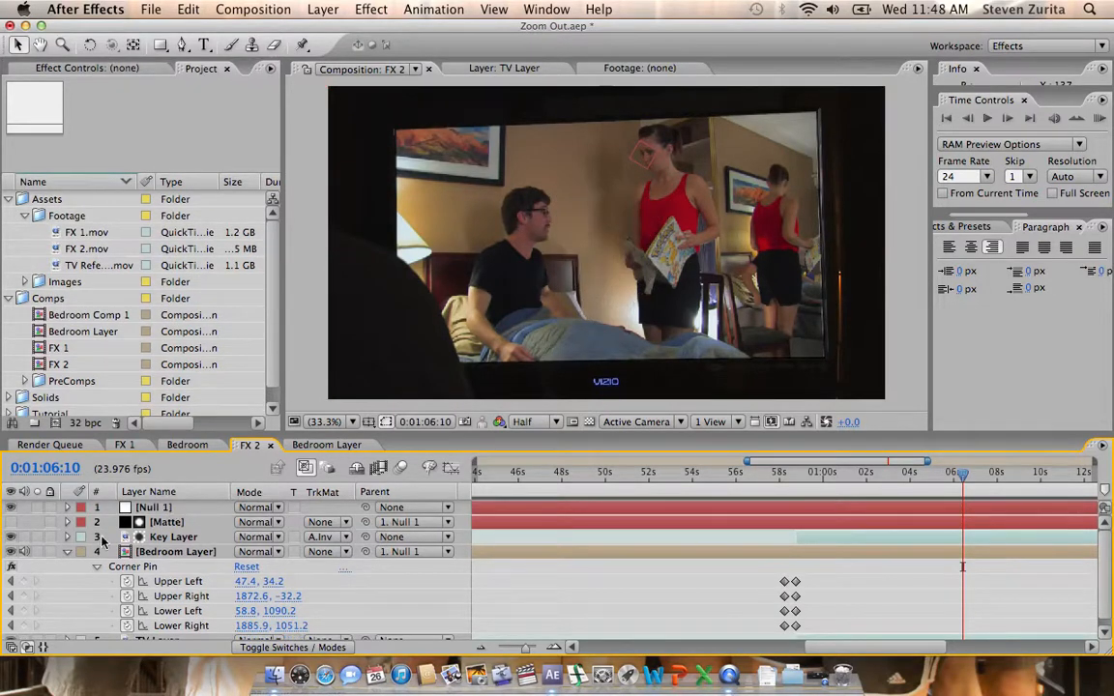
pyautogui.click(68, 552)
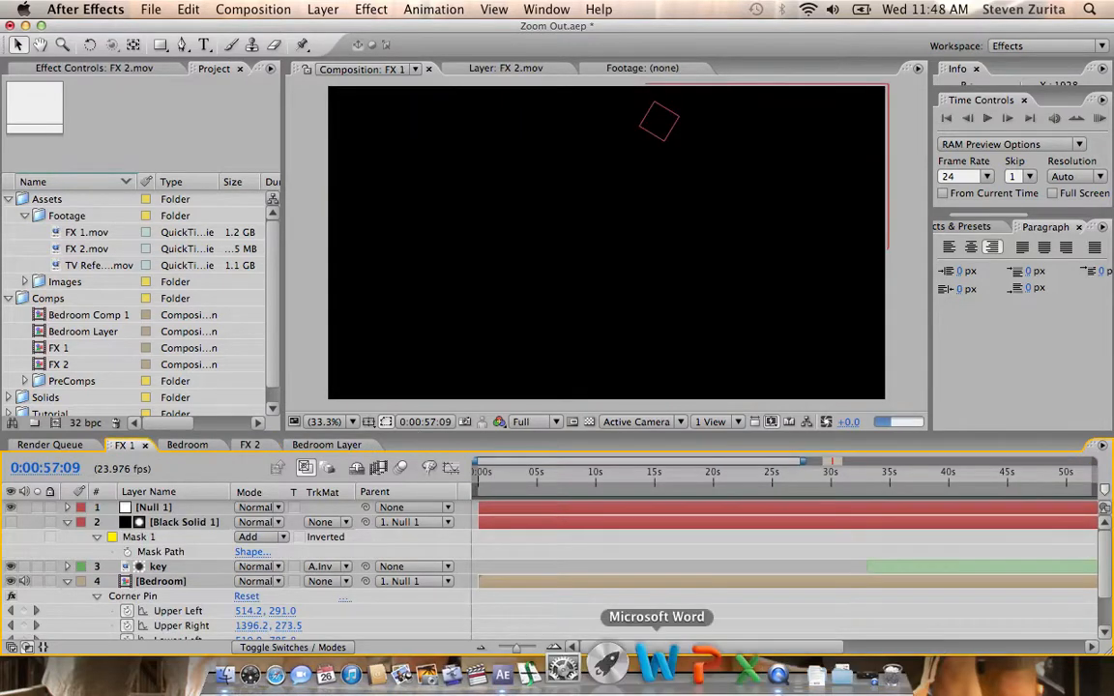
# - View the FX 1 composition at 0:01:29:01, then return to the FX 2 composition
pyautogui.click(481, 647)
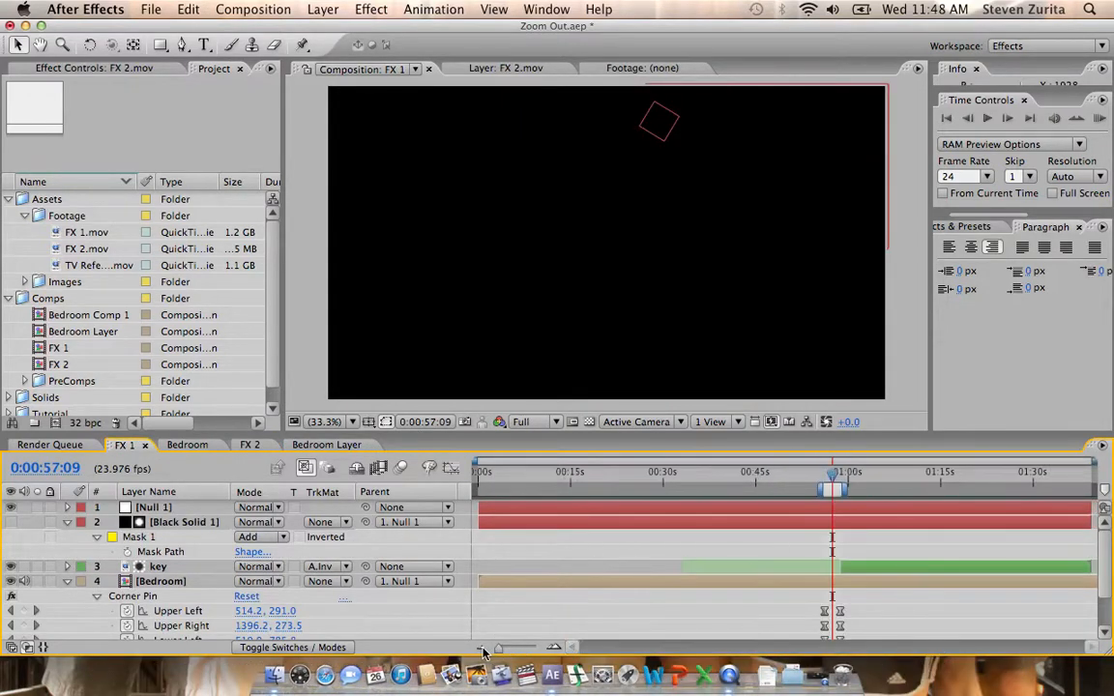
pyautogui.click(1029, 477)
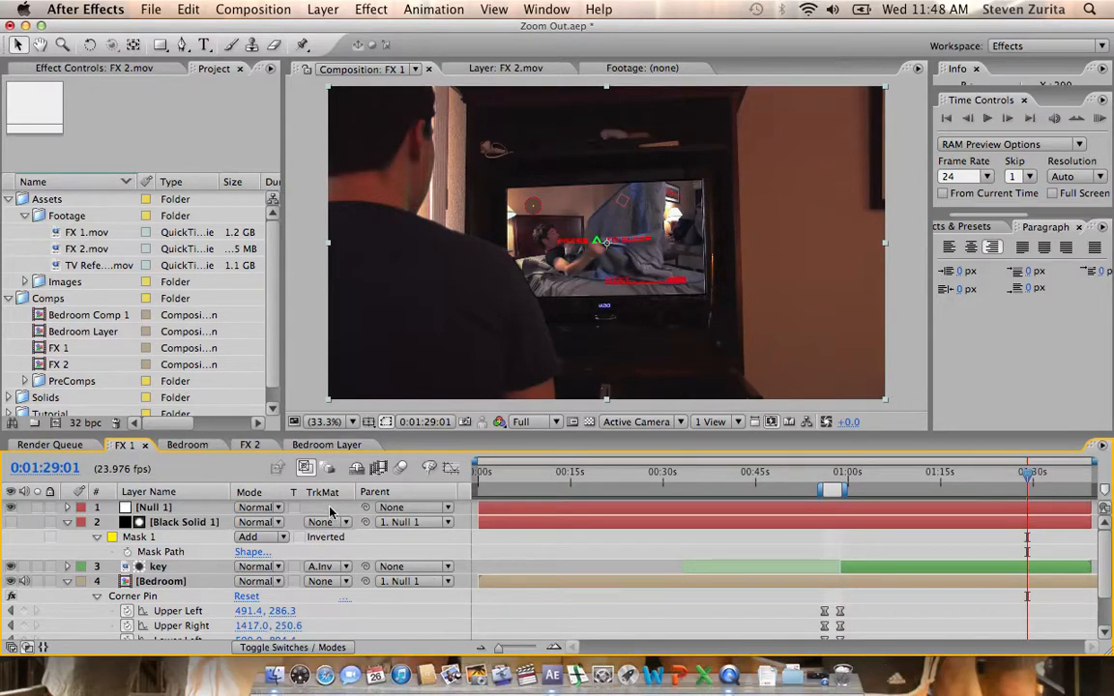
pyautogui.click(252, 445)
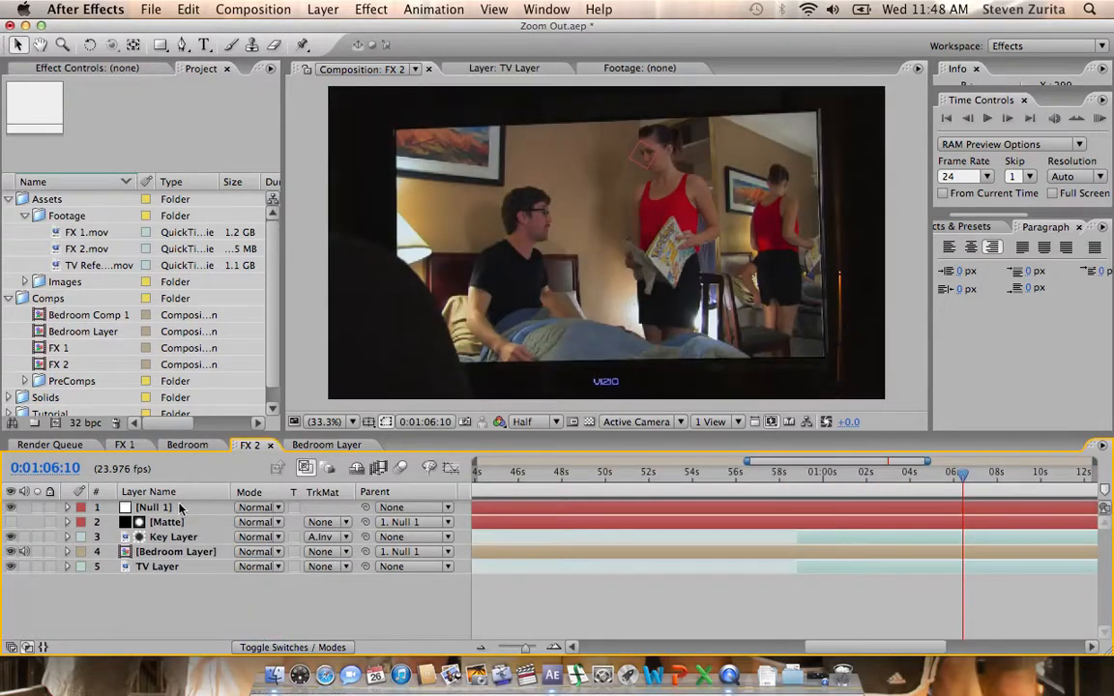
# - Open the nested Bedroom Layer composition from FX 2 and collapse the TV Reference layer's properties
pyautogui.click(174, 553)
pyautogui.doubleClick(174, 554)
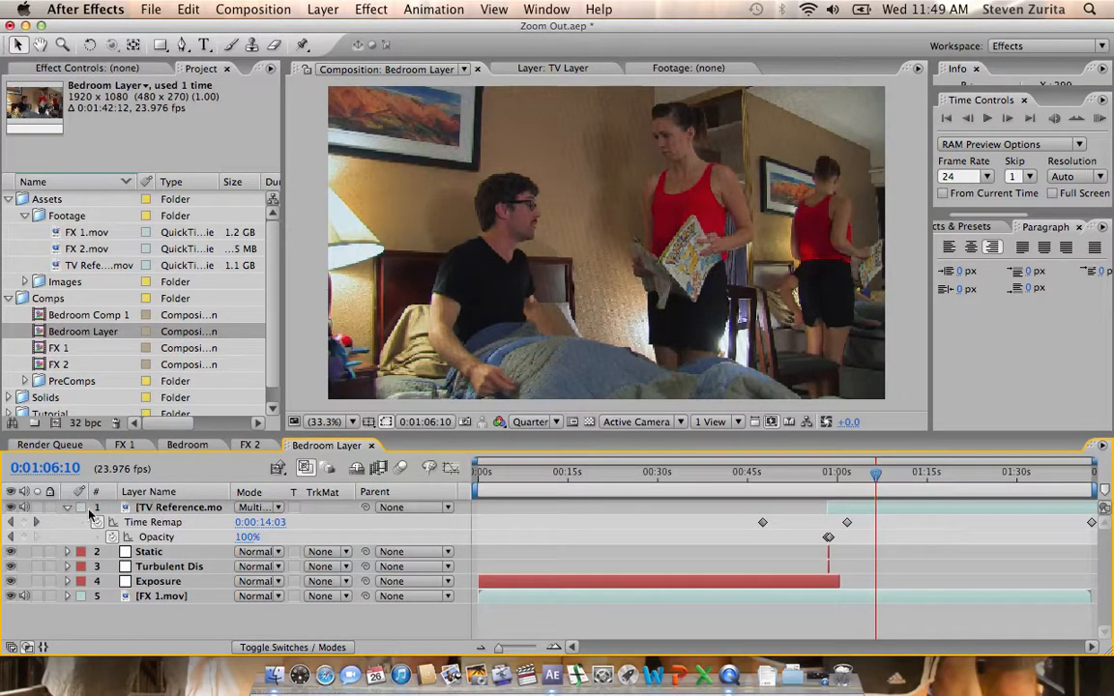
pyautogui.click(69, 508)
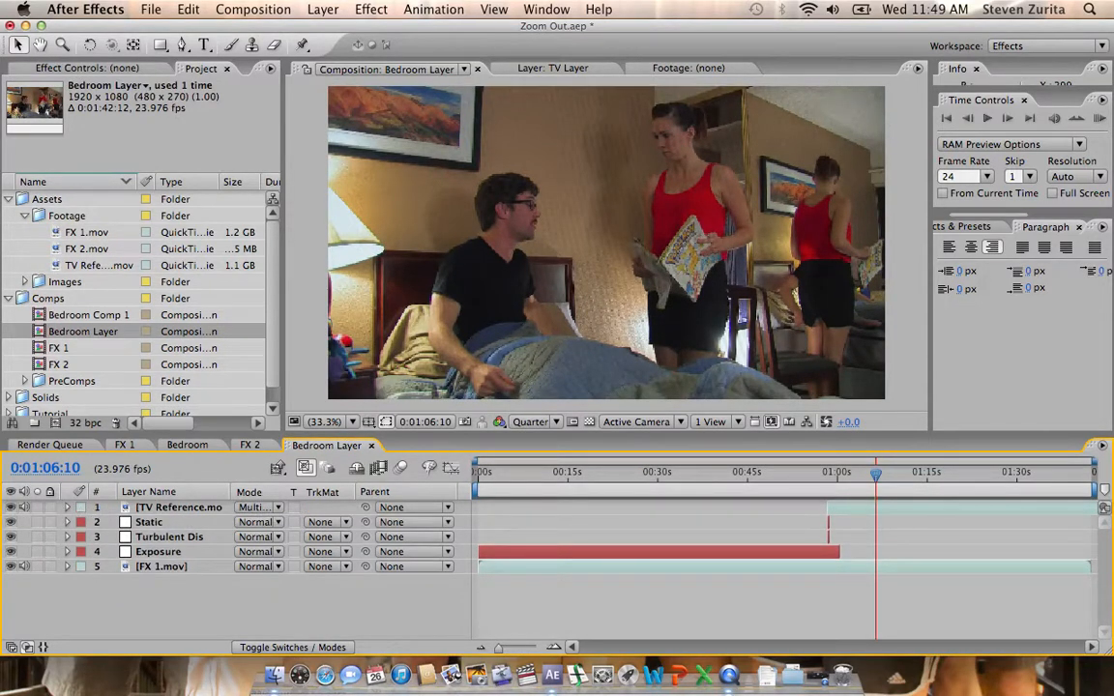
pyautogui.click(323, 9)
pyautogui.moveTo(329, 32)
pyautogui.click(242, 123)
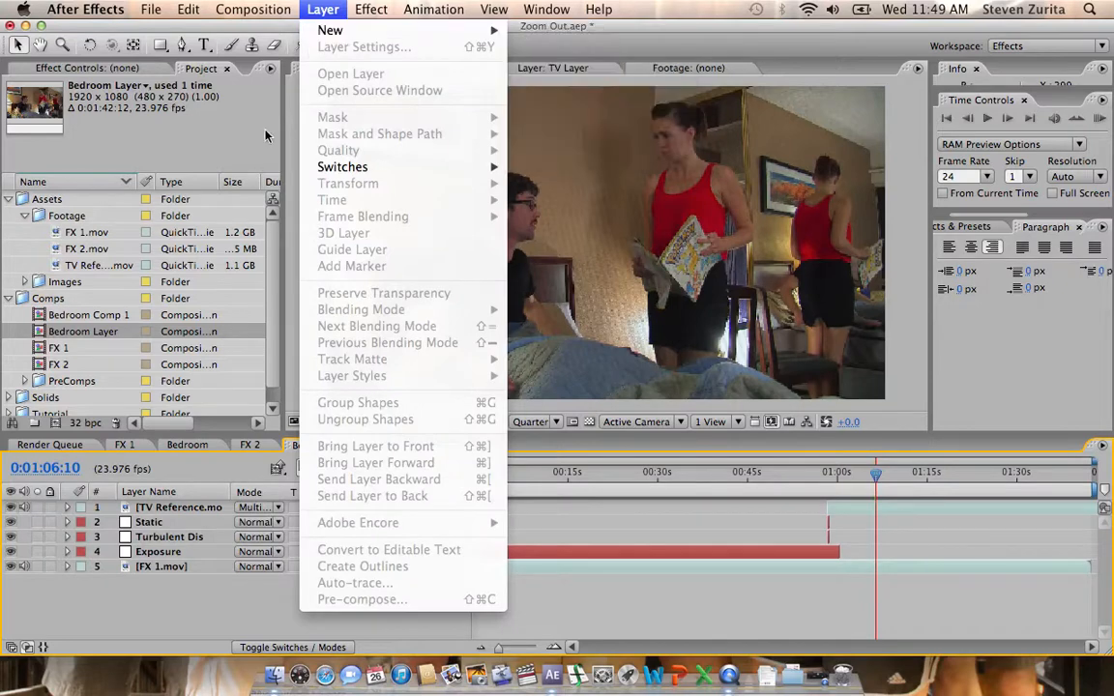
# - Display the Title/Action Safe guides over the Bedroom Layer composition
pyautogui.click(369, 421)
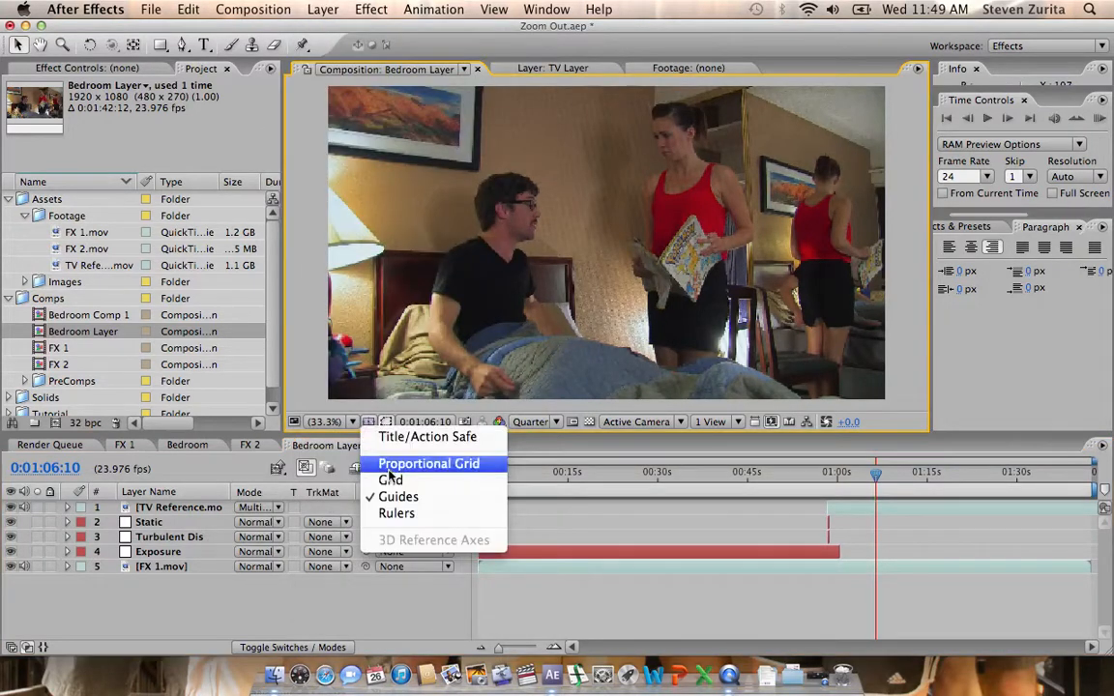
pyautogui.click(385, 436)
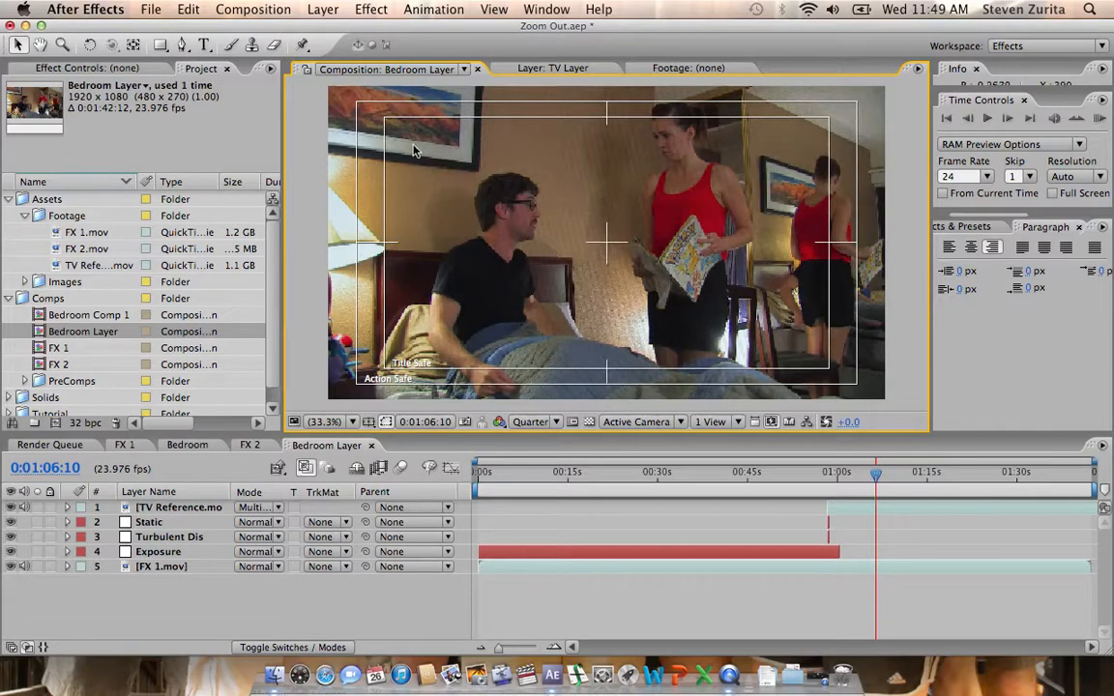
pyautogui.click(323, 8)
pyautogui.moveTo(406, 30)
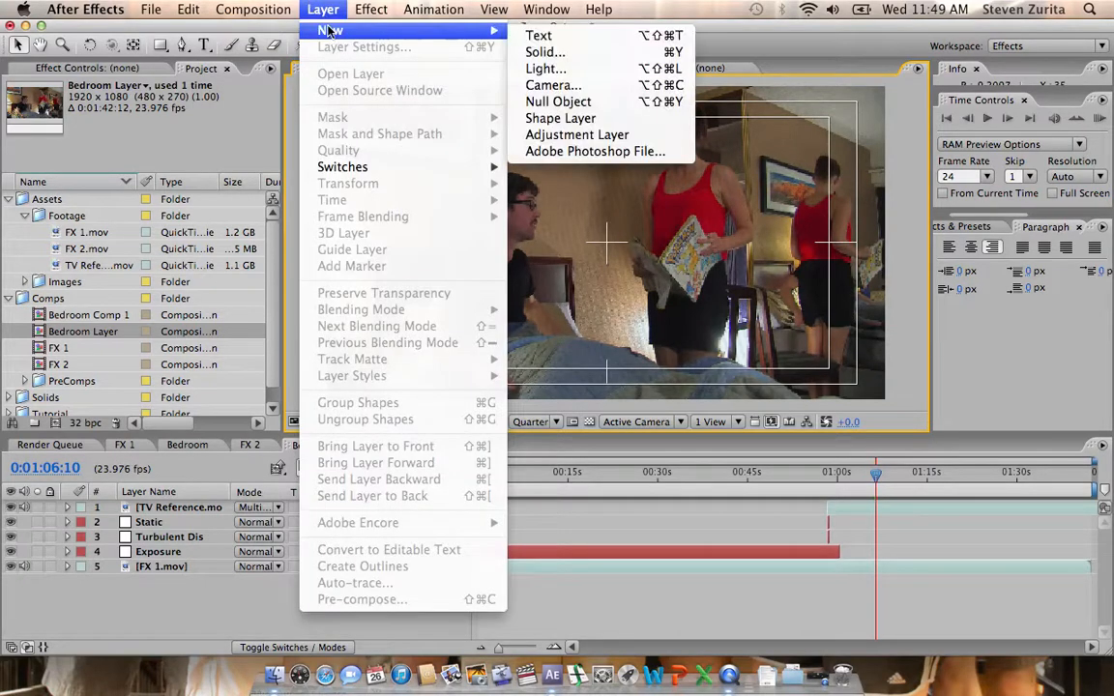
pyautogui.click(542, 52)
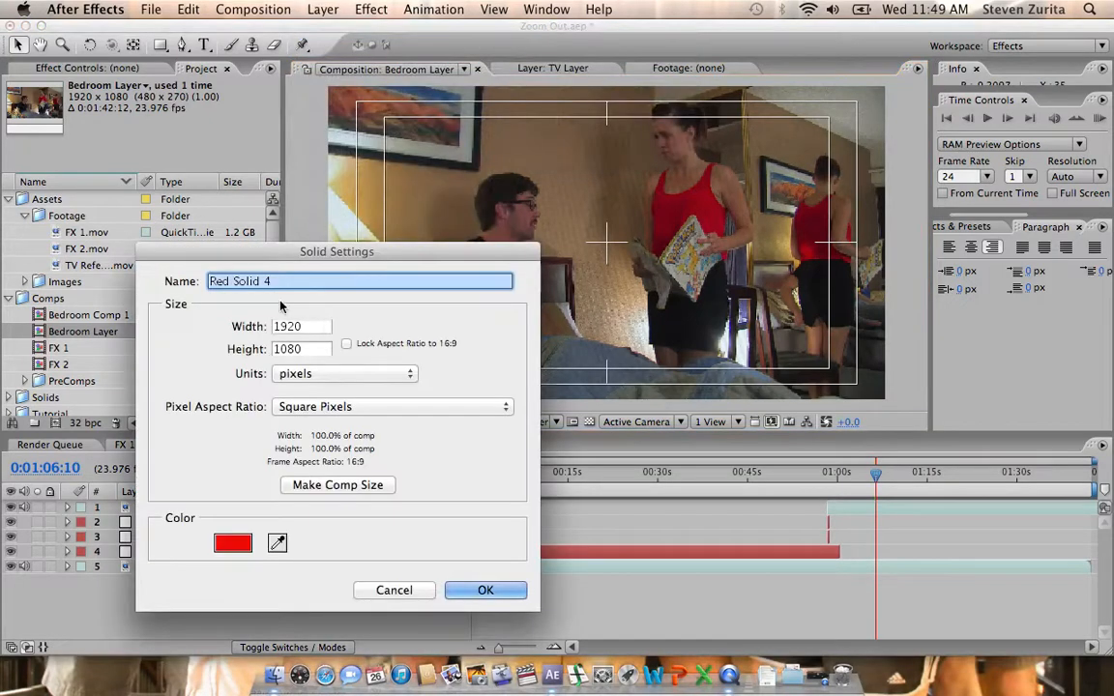
pyautogui.write('Radar')
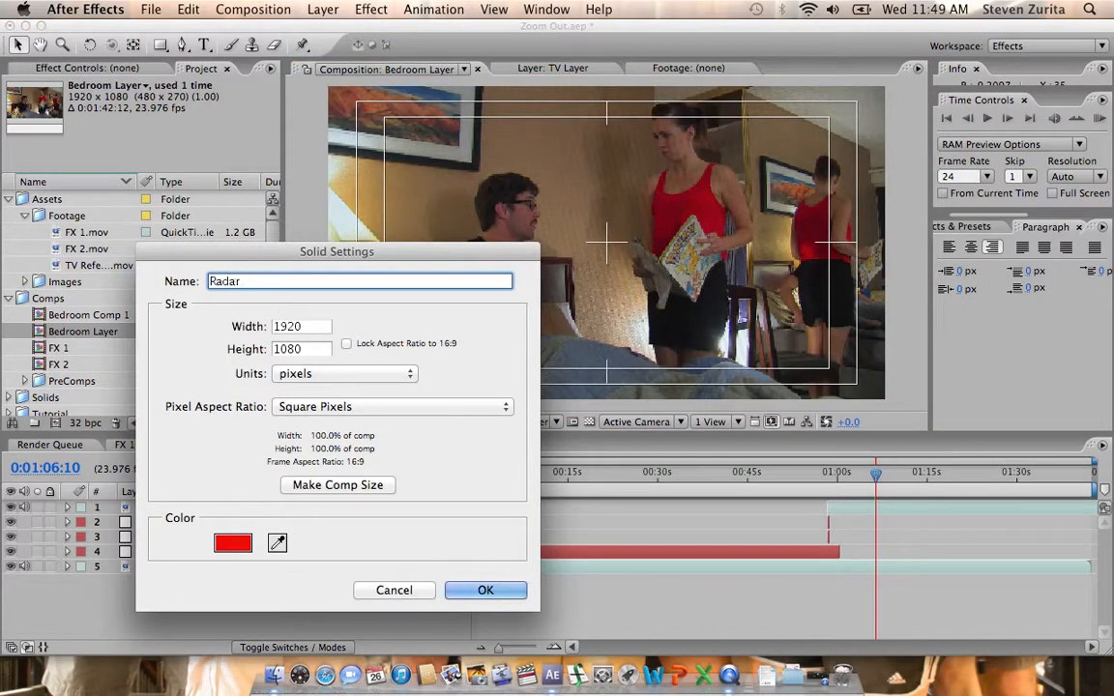
pyautogui.click(224, 545)
pyautogui.moveTo(181, 264); pyautogui.dragTo(411, 551)
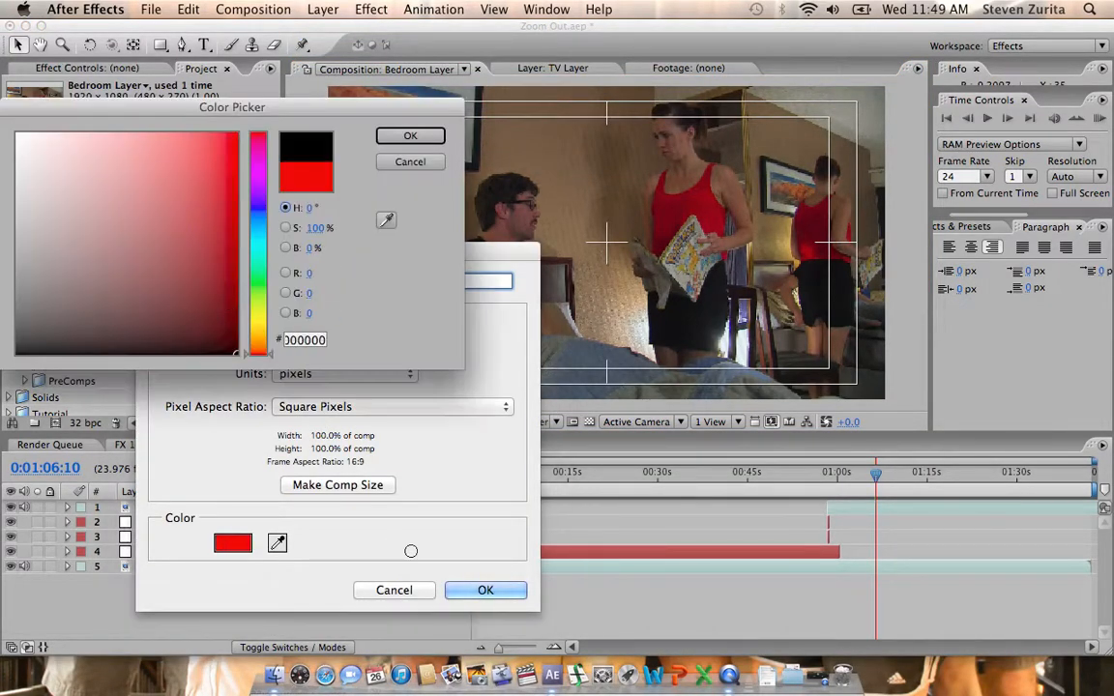
pyautogui.press('Return')
pyautogui.press('Return')
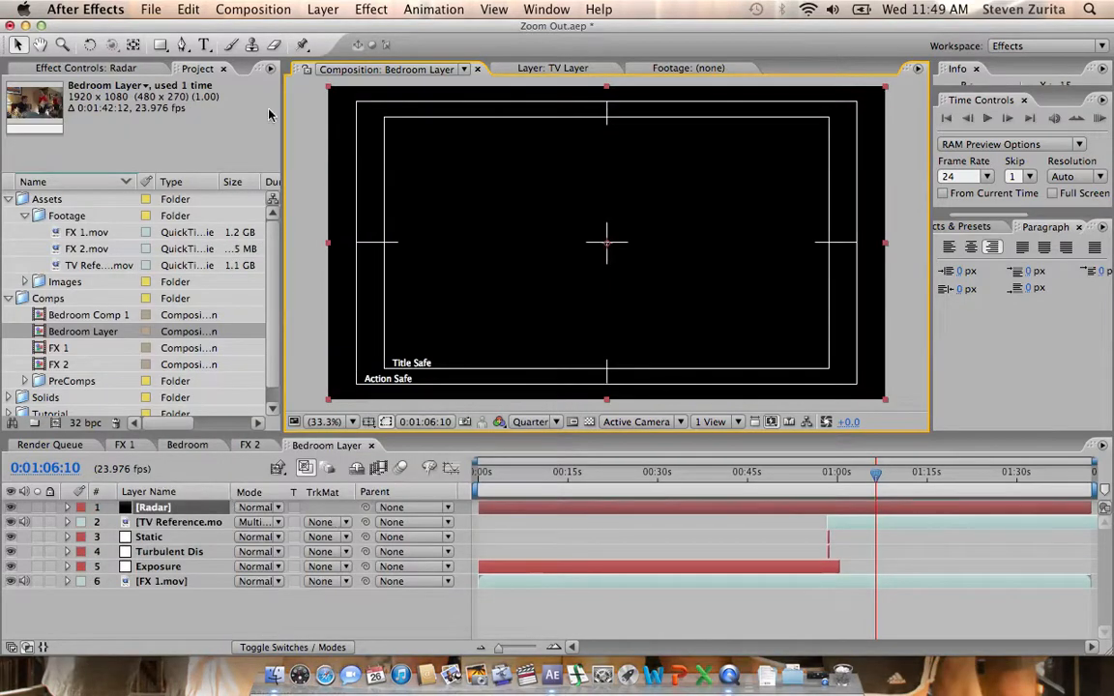
pyautogui.moveTo(161, 45); pyautogui.dragTo(196, 84)
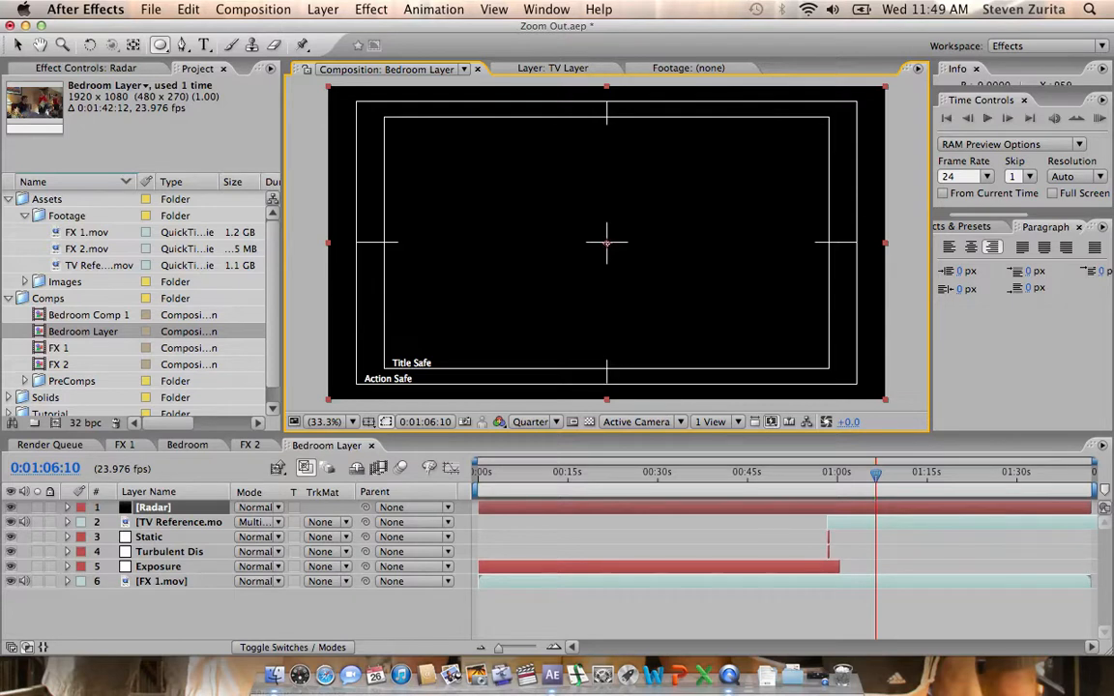
pyautogui.click(609, 245)
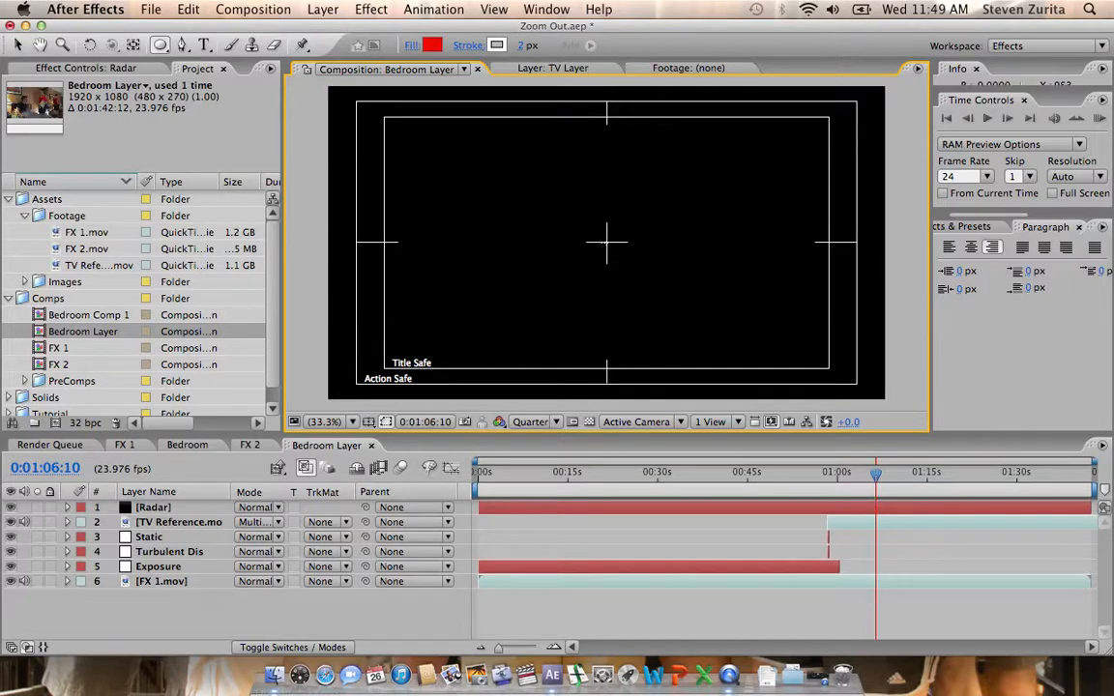
pyautogui.moveTo(608, 245); pyautogui.dragTo(636, 271)
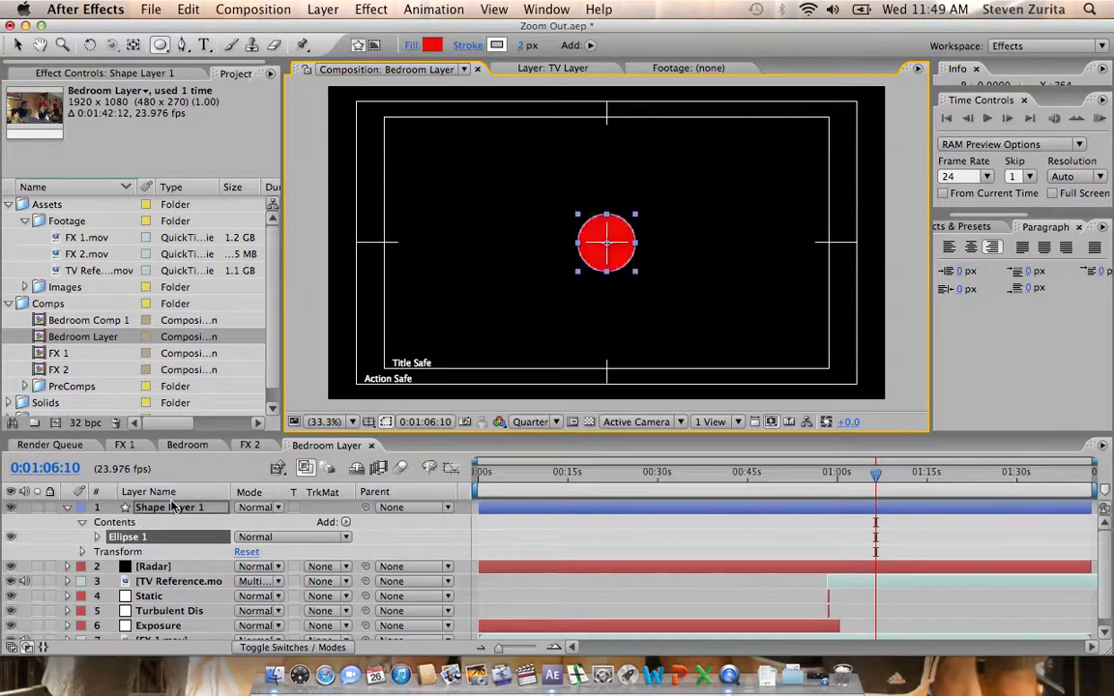
pyautogui.click(171, 495)
pyautogui.click(176, 508)
pyautogui.press('Delete')
# - Draw a circular mask on the Radar solid from the frame's center, spanning the title-safe area's height
pyautogui.click(177, 509)
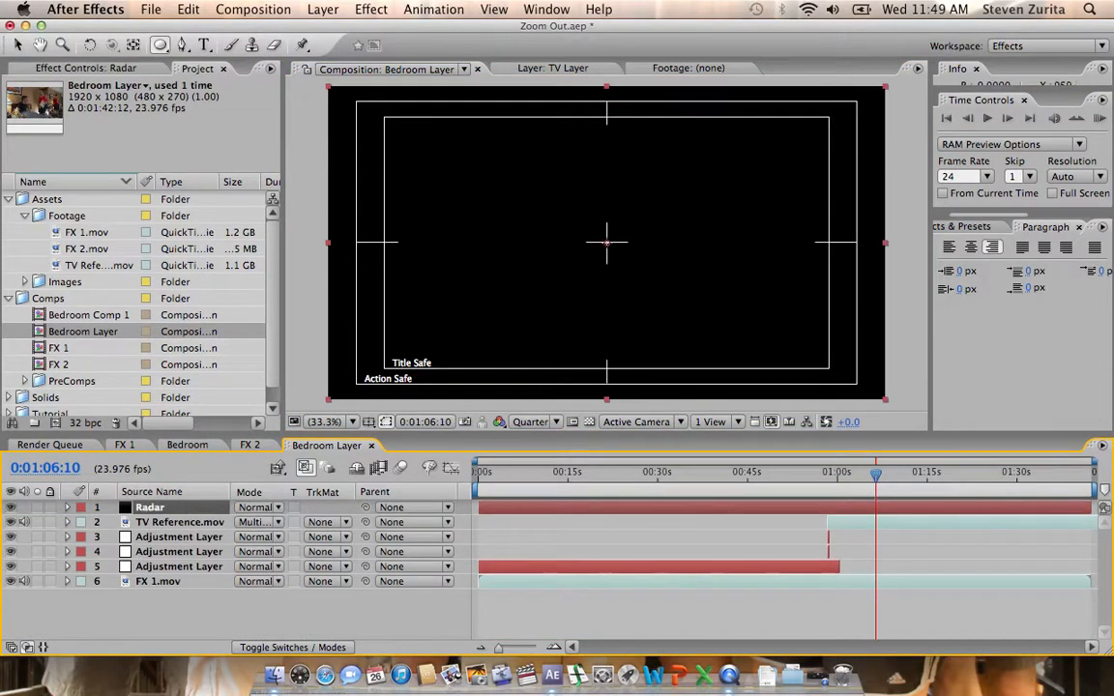
pyautogui.click(606, 242)
pyautogui.moveTo(607, 242); pyautogui.dragTo(732, 351)
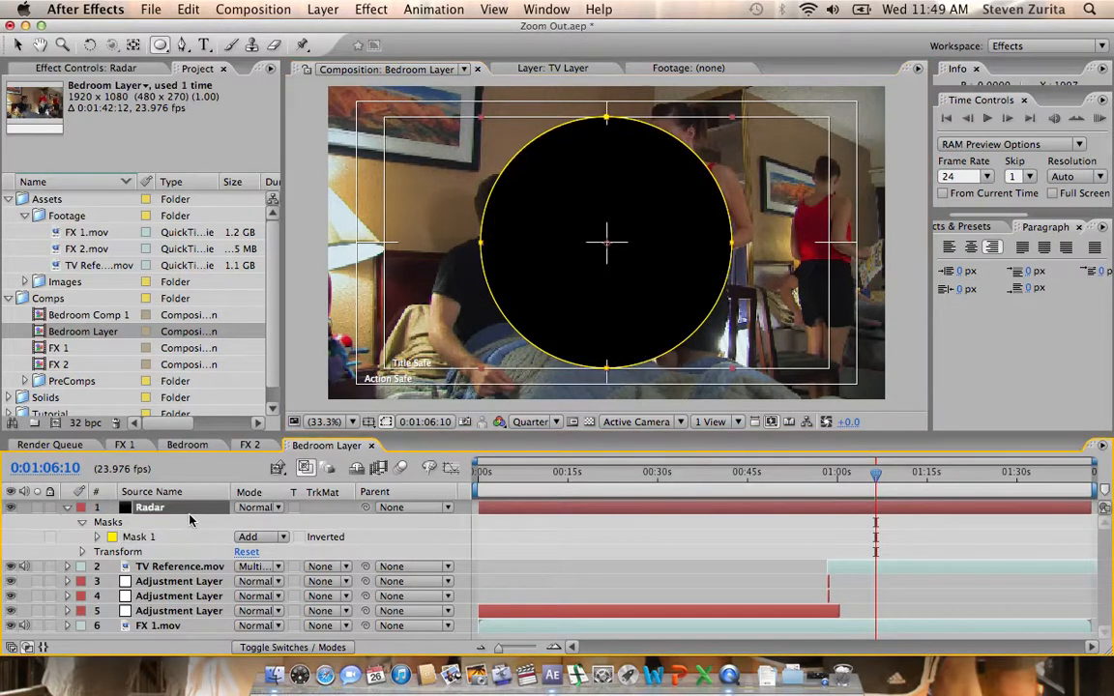
# - Scale the Radar circle to 33% and move it to position 344, 258 in the upper-left corner of the title-safe area
pyautogui.press('s')
pyautogui.hotkey('shift', 'p')
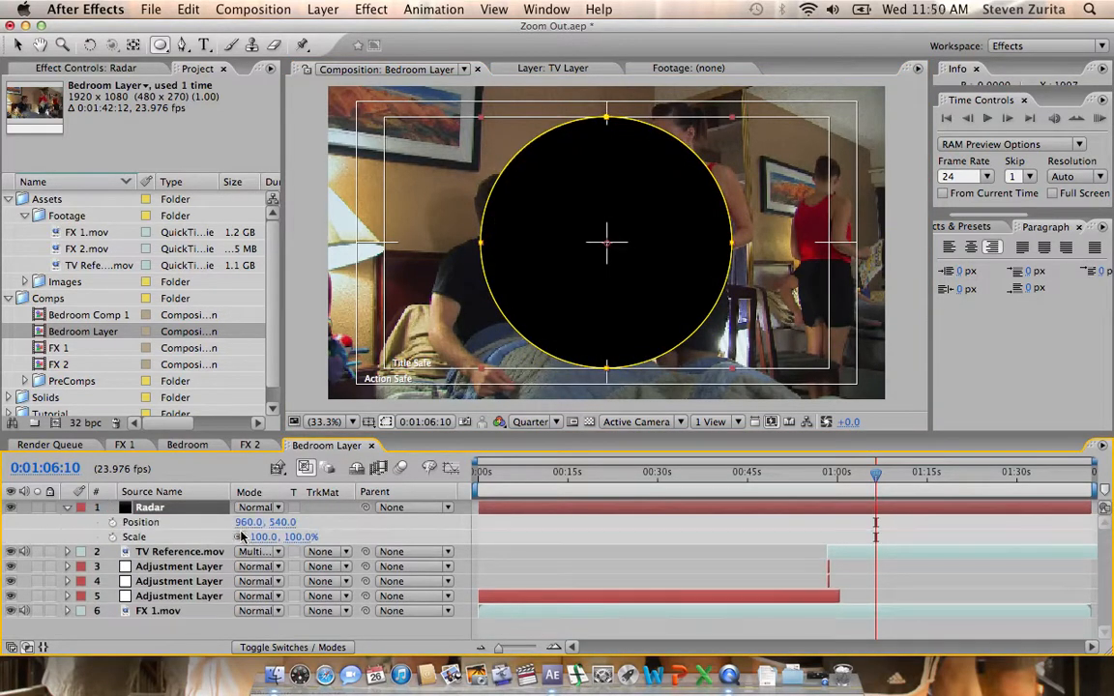
pyautogui.moveTo(249, 525); pyautogui.dragTo(14, 525)
pyautogui.moveTo(297, 541); pyautogui.dragTo(233, 541)
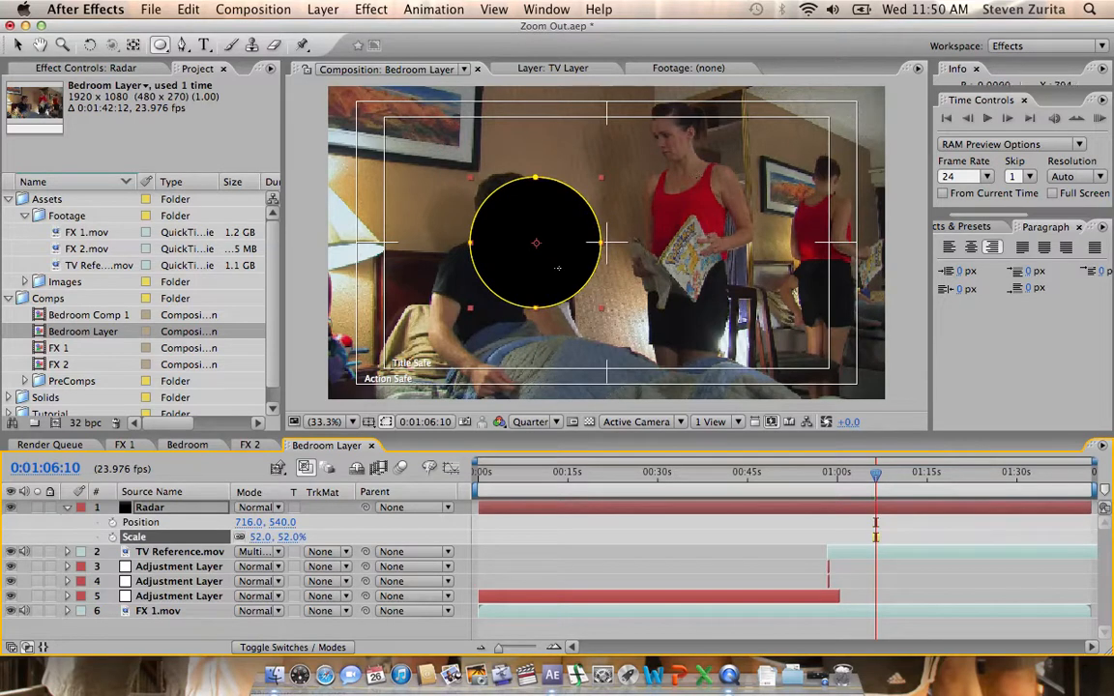
pyautogui.press('v')
pyautogui.moveTo(561, 269); pyautogui.dragTo(474, 216)
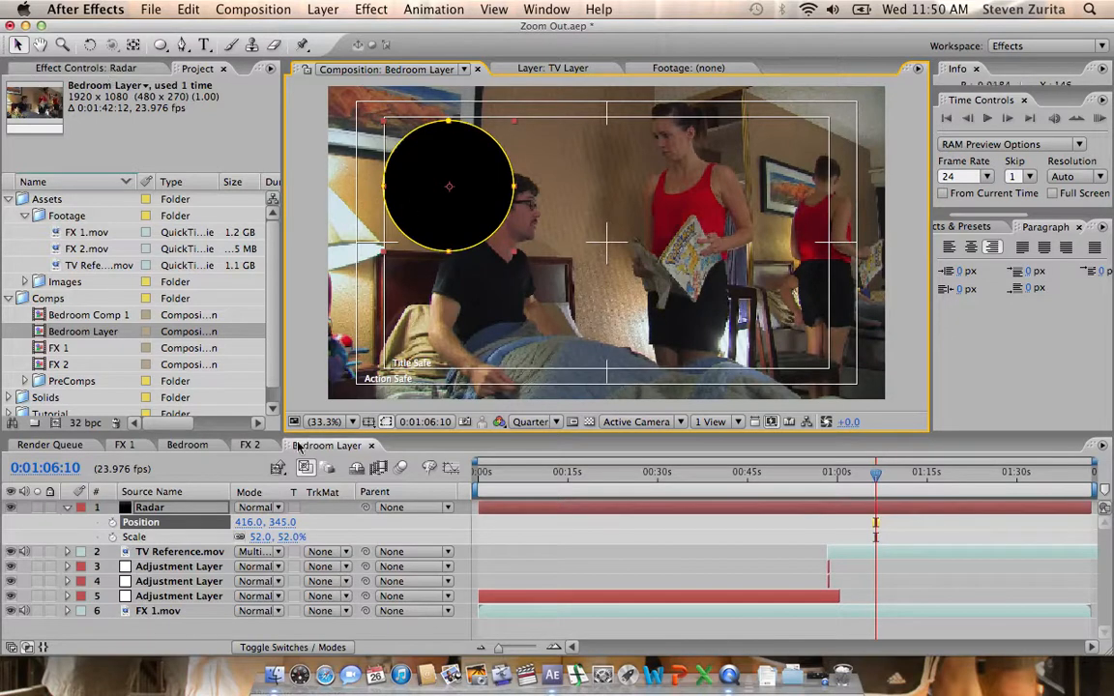
pyautogui.moveTo(295, 538); pyautogui.dragTo(273, 538)
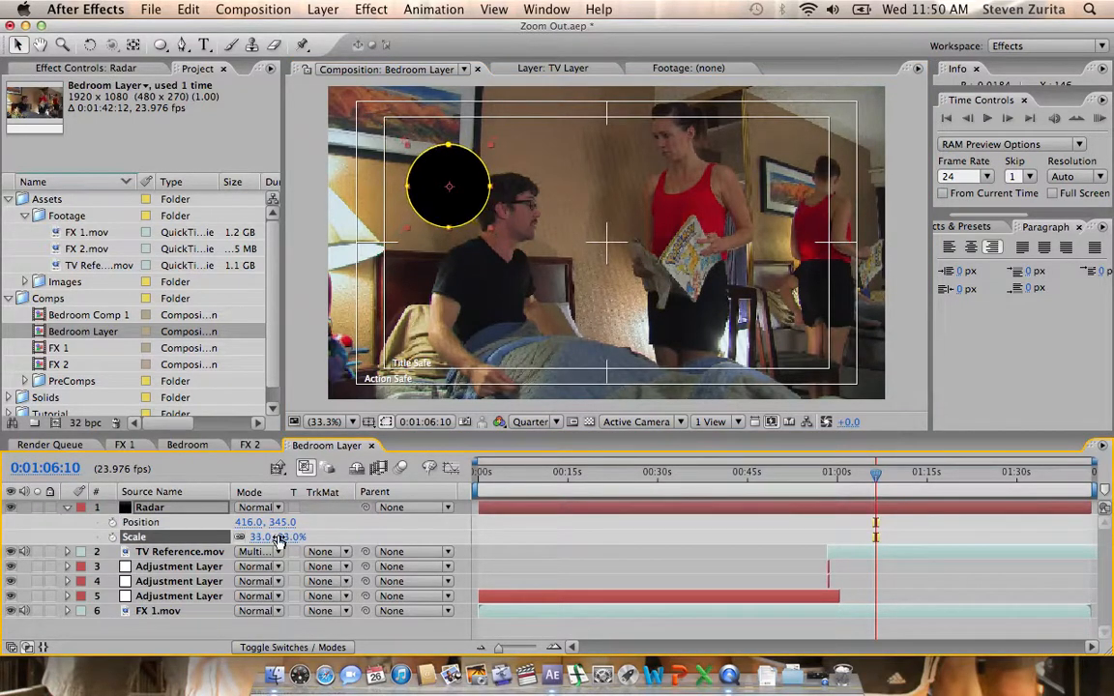
pyautogui.moveTo(461, 187); pyautogui.dragTo(438, 167)
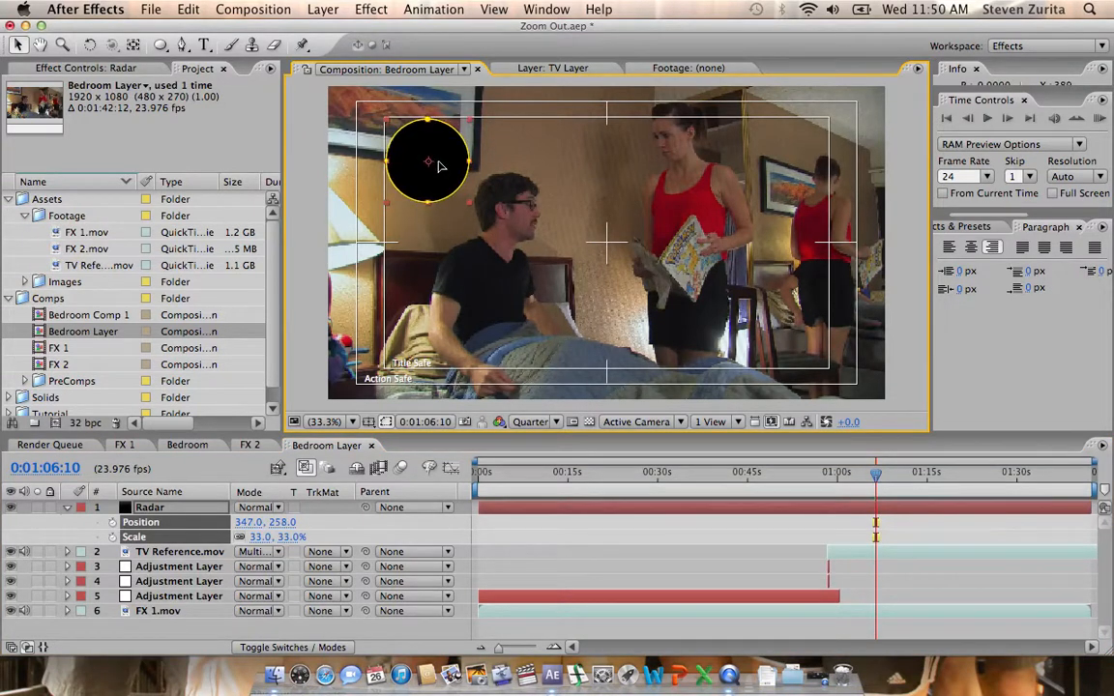
# - Duplicate the Radar layer and change the upper copy's solid color to red as a new solid
pyautogui.click(172, 512)
pyautogui.press('super+d')
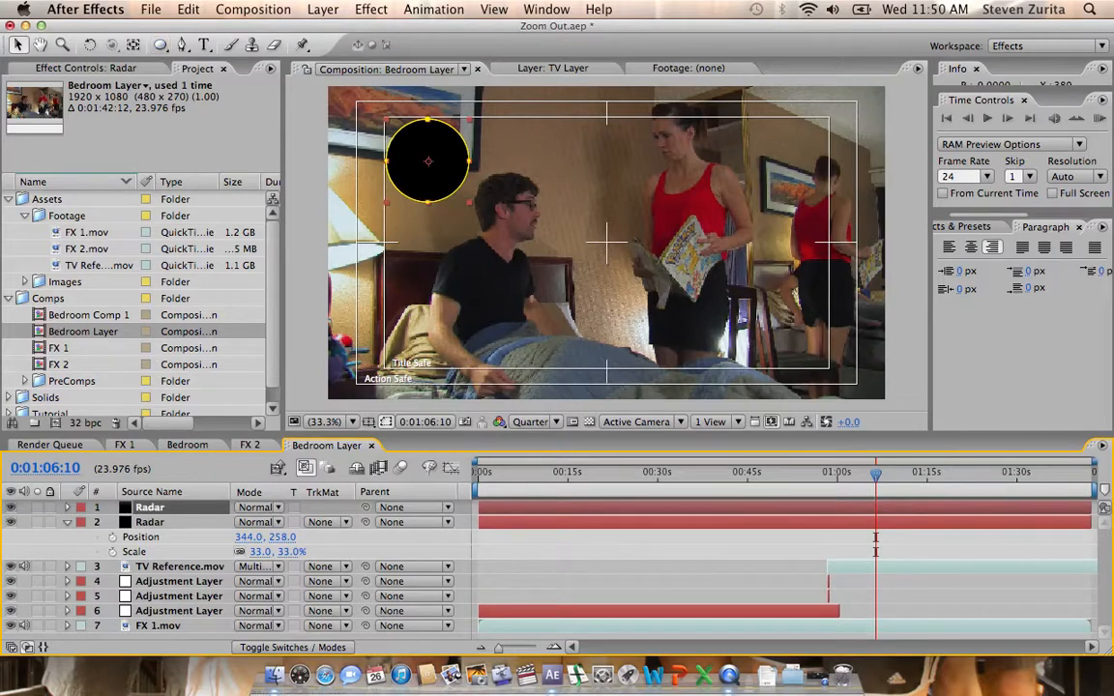
pyautogui.click(323, 9)
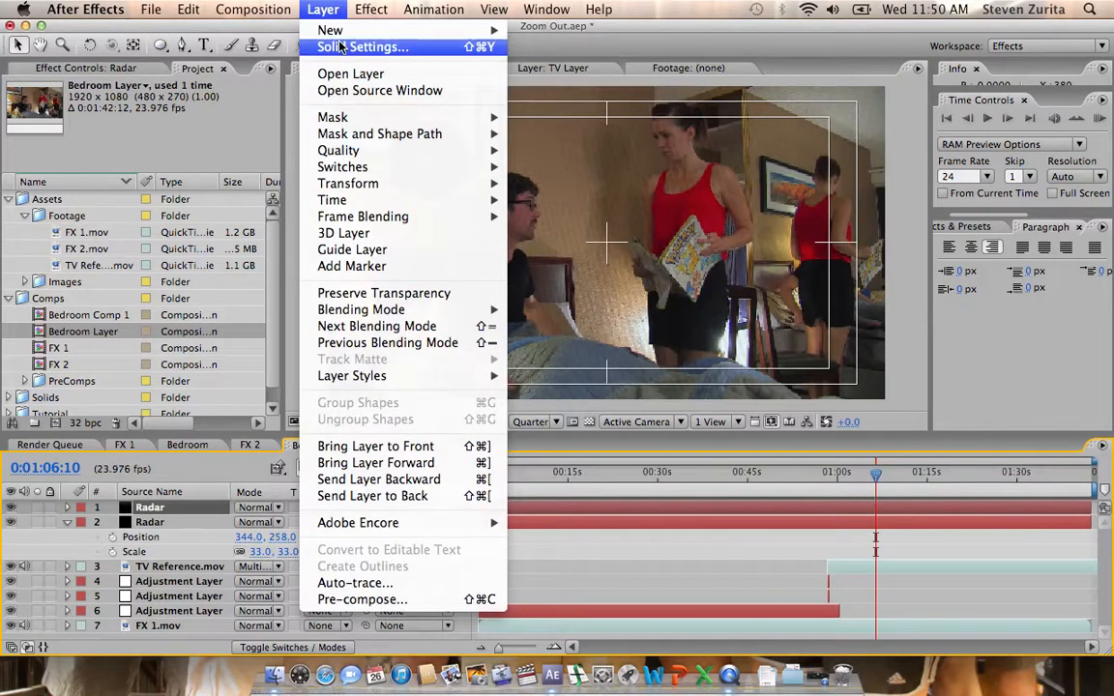
pyautogui.click(350, 47)
pyautogui.click(229, 543)
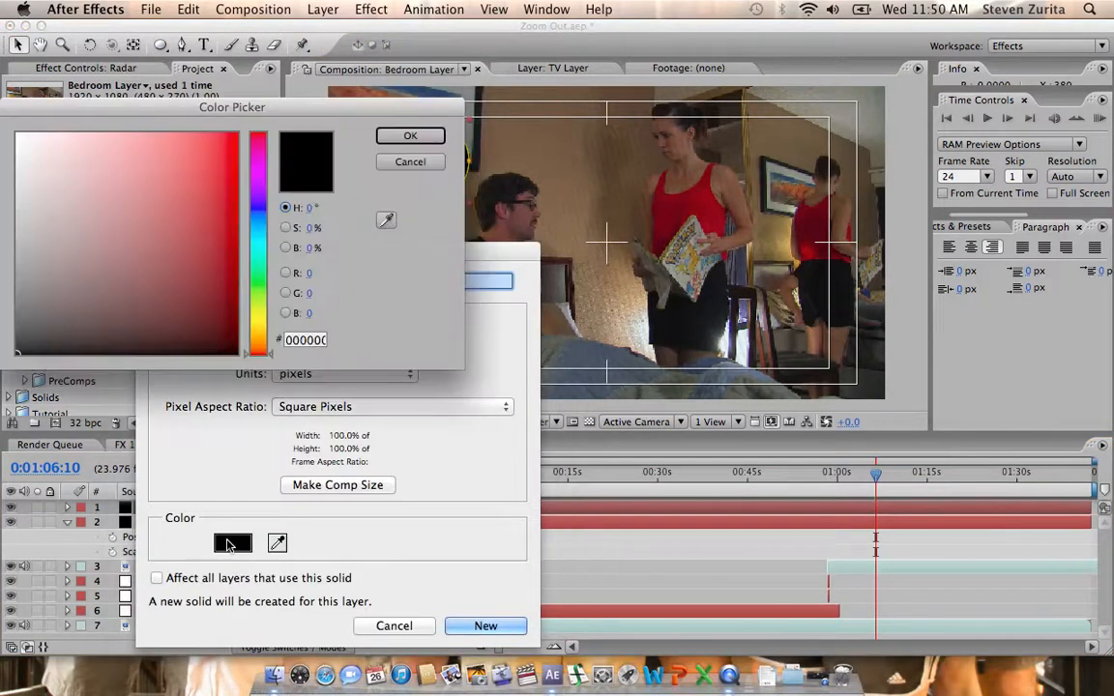
pyautogui.moveTo(204, 291); pyautogui.dragTo(337, 56)
pyautogui.click(410, 136)
pyautogui.press('Return')
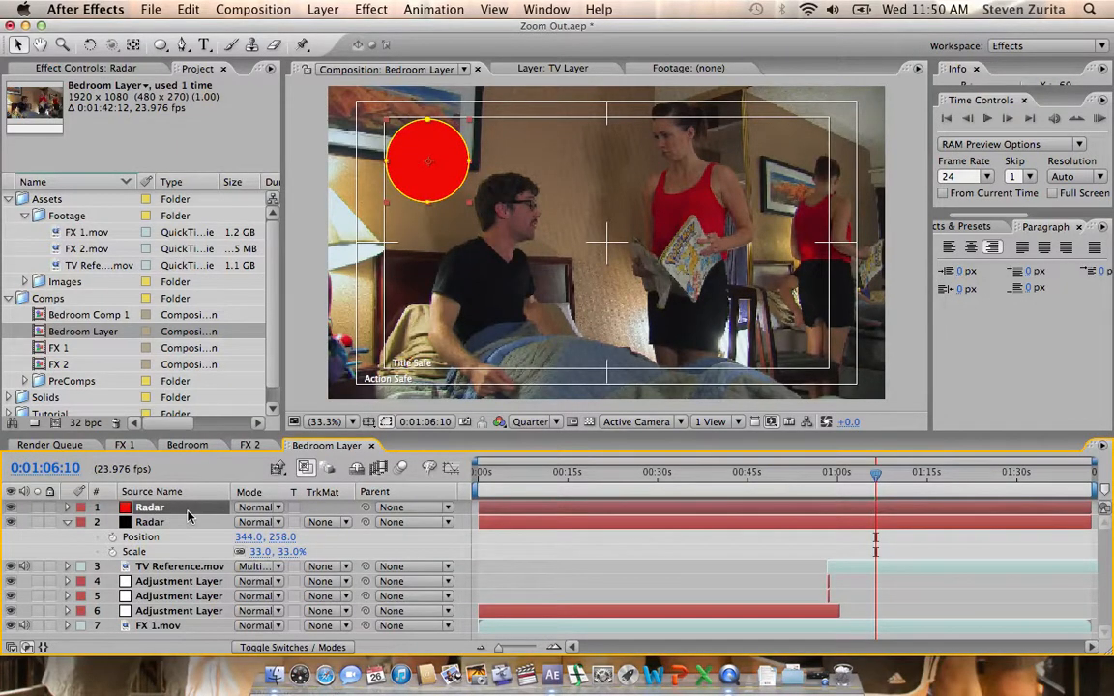
# - Turn the red Radar circle into a thin ring by duplicating Mask 1, setting Mask 2 to Subtract and slightly expanding Mask 1
pyautogui.press('m')
pyautogui.press('m')
pyautogui.click(162, 528)
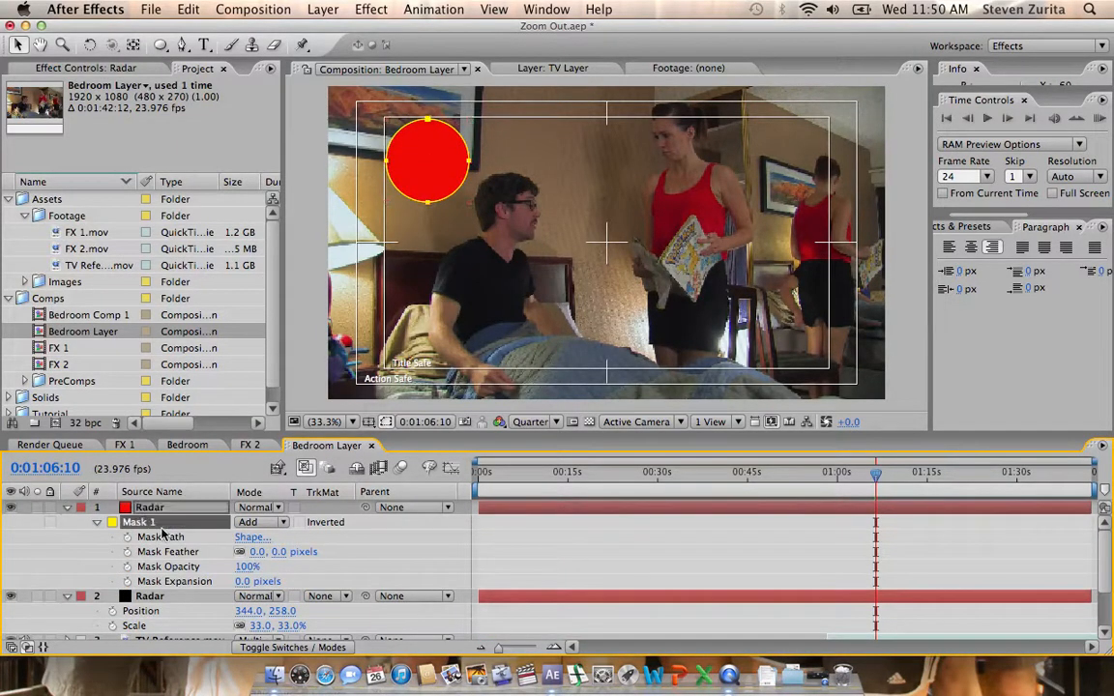
pyautogui.press('super+d')
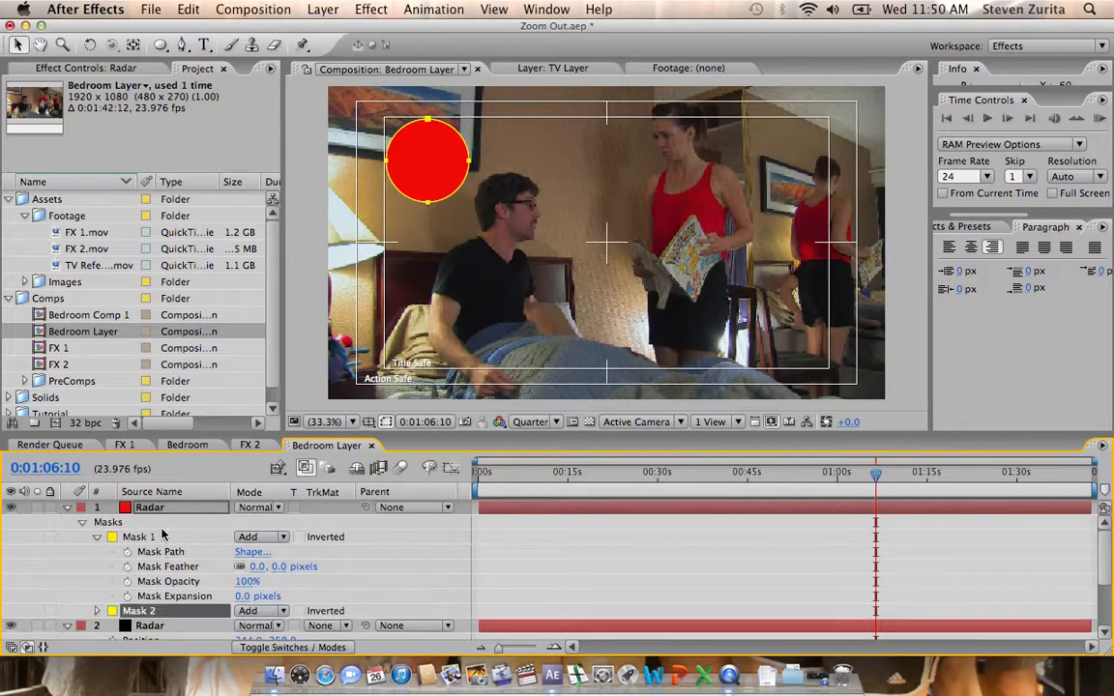
pyautogui.click(257, 612)
pyautogui.click(269, 621)
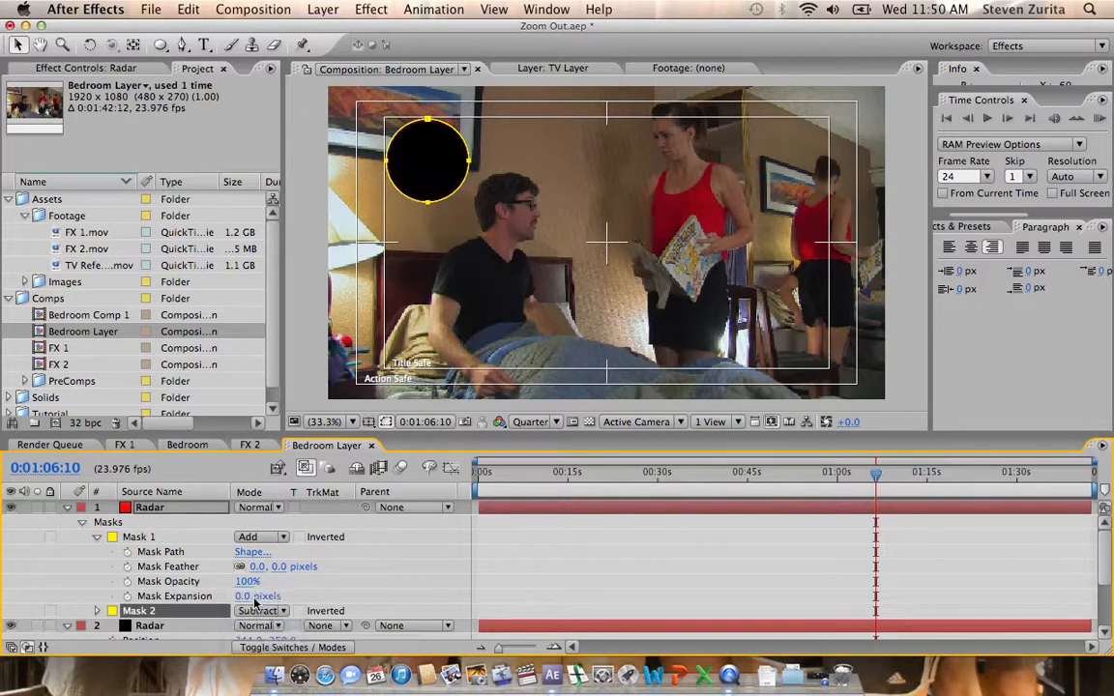
pyautogui.moveTo(257, 597); pyautogui.dragTo(266, 595)
pyautogui.click(66, 508)
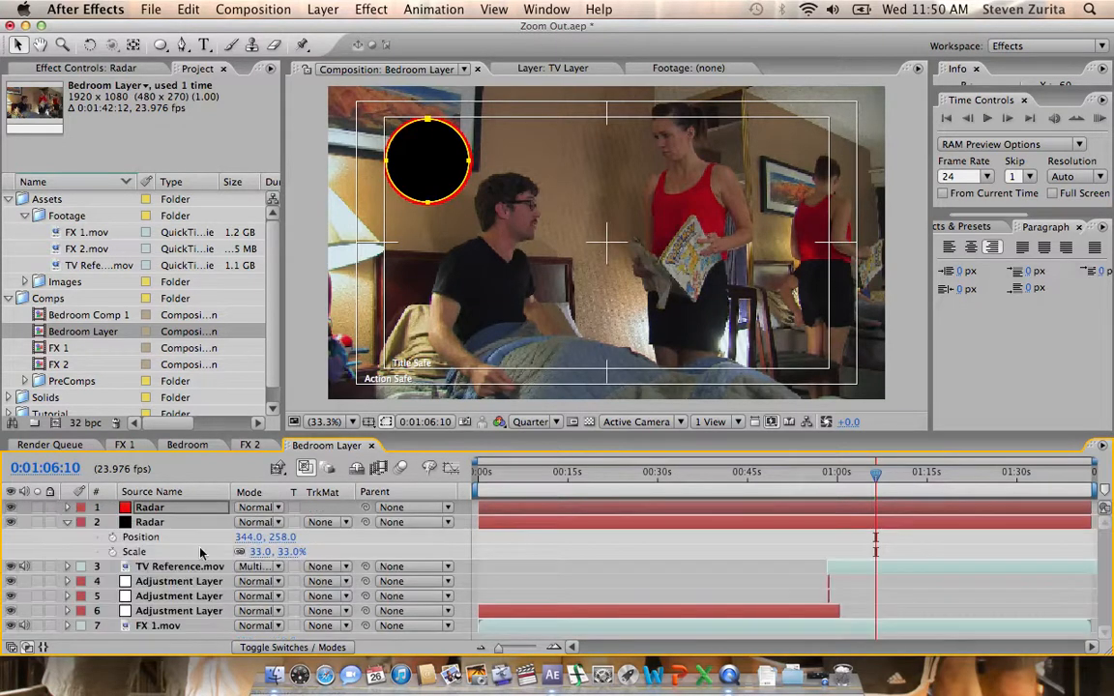
# - Duplicate the black Radar layer and move the copy above the red ring layer in the stack
pyautogui.click(176, 522)
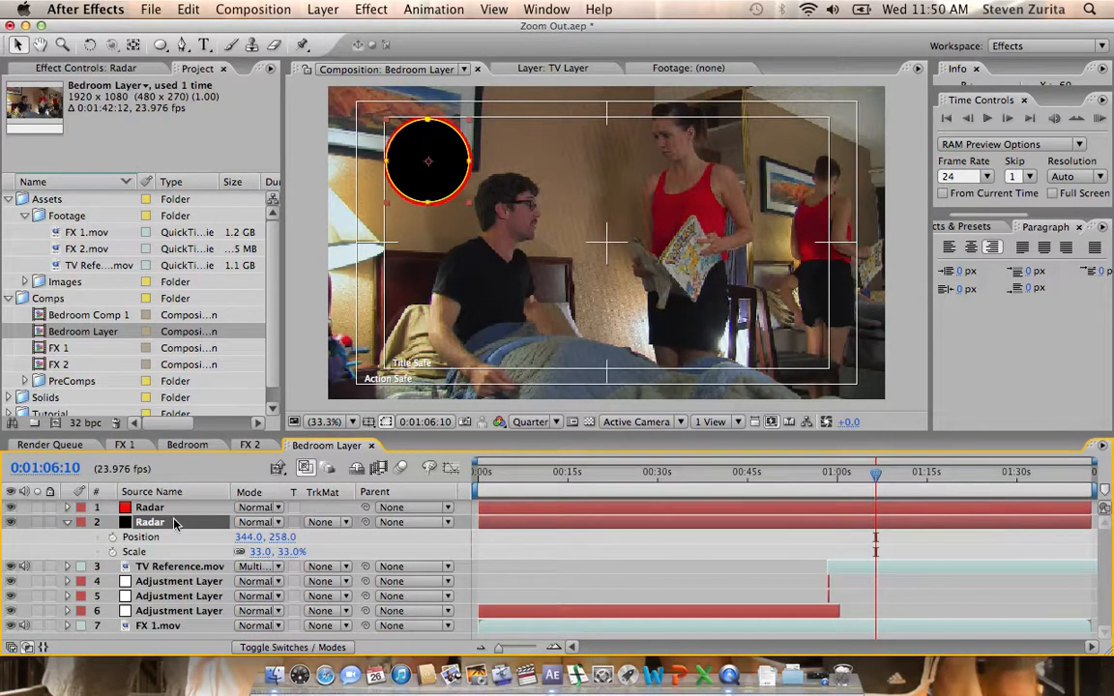
pyautogui.press('super+d')
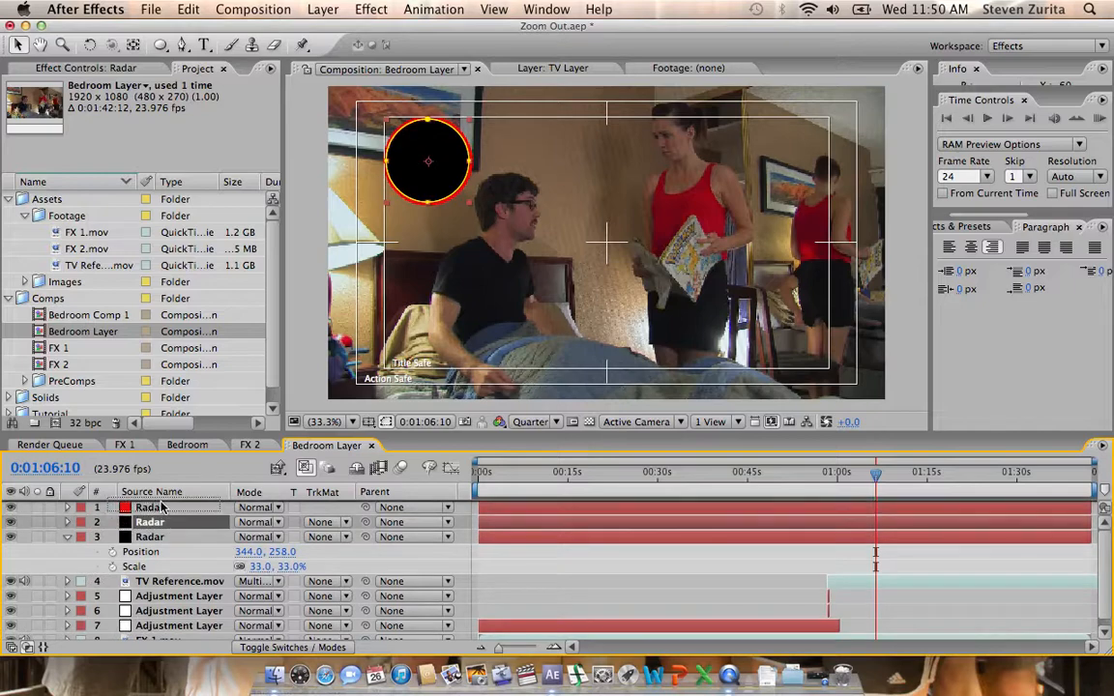
pyautogui.moveTo(162, 506); pyautogui.dragTo(163, 505)
# - Turn the topmost Radar copy into a new yellow solid, appending the male character's first name in parentheses to its name
pyautogui.click(253, 9)
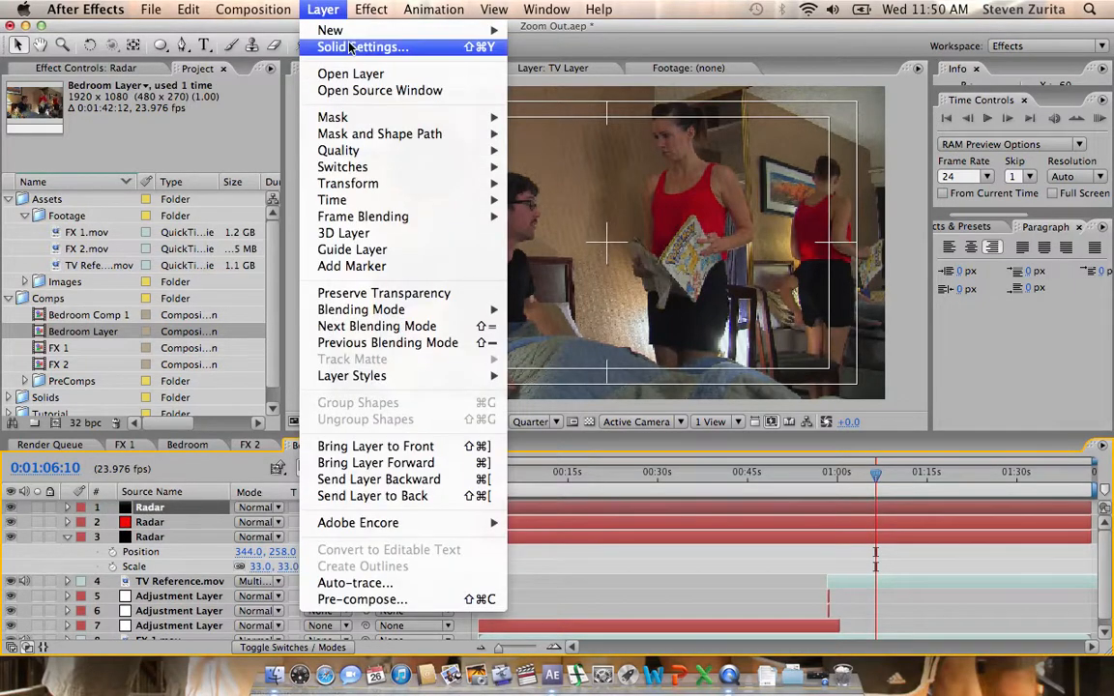
pyautogui.click(355, 48)
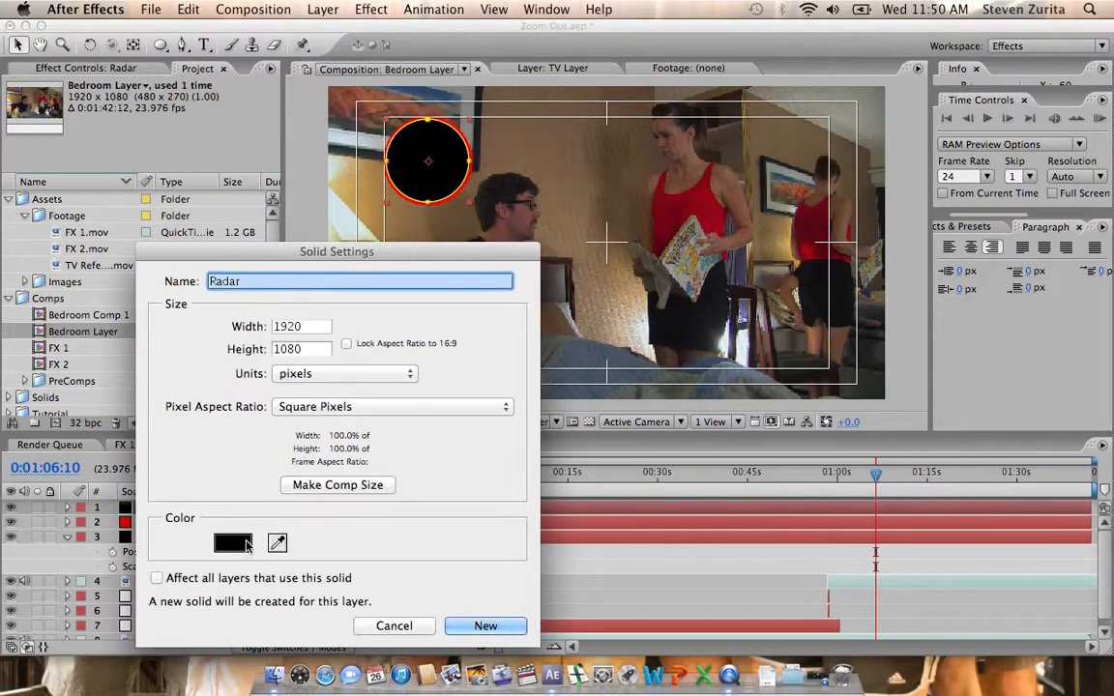
pyautogui.click(247, 545)
pyautogui.moveTo(264, 313); pyautogui.dragTo(261, 324)
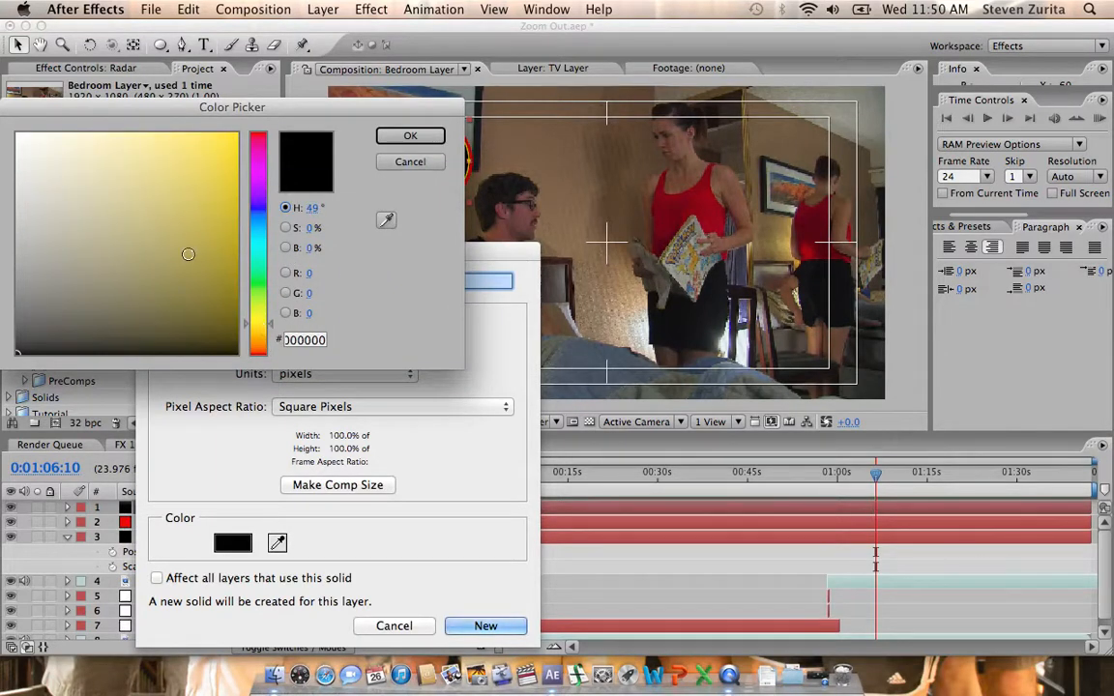
pyautogui.moveTo(188, 255); pyautogui.dragTo(463, 21)
pyautogui.press('Return')
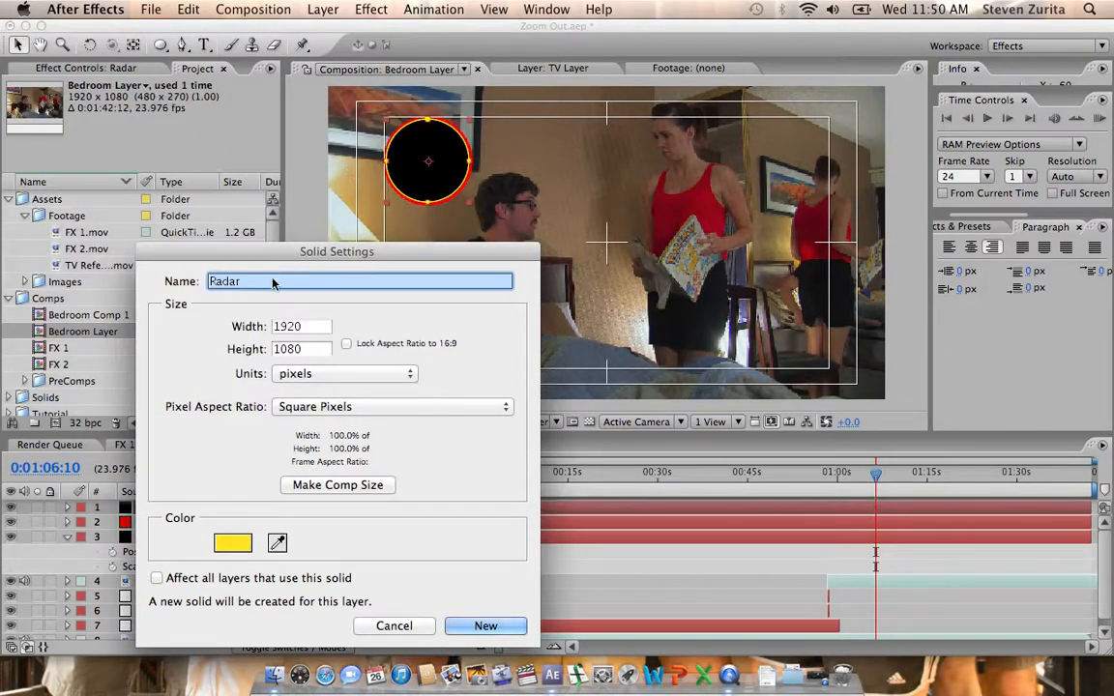
pyautogui.click(418, 282)
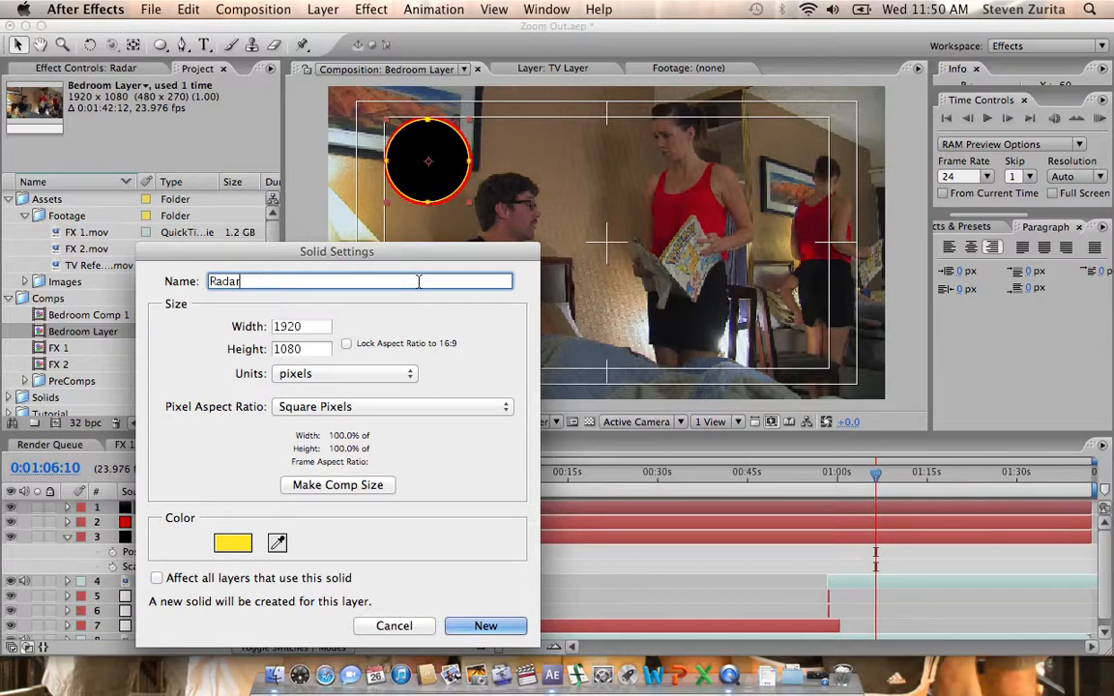
pyautogui.write('(Jason)')
pyautogui.press('Return')
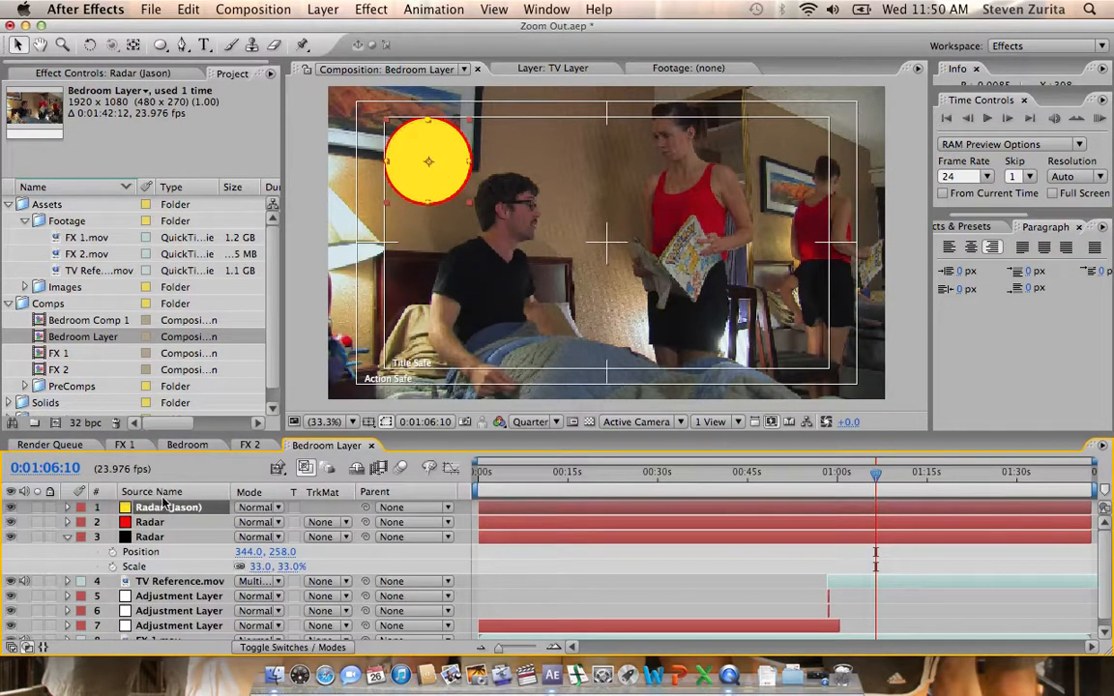
# - Scale the yellow Radar circle to 2% to make it a small dot at the disc's center
pyautogui.press('s')
pyautogui.click(253, 522)
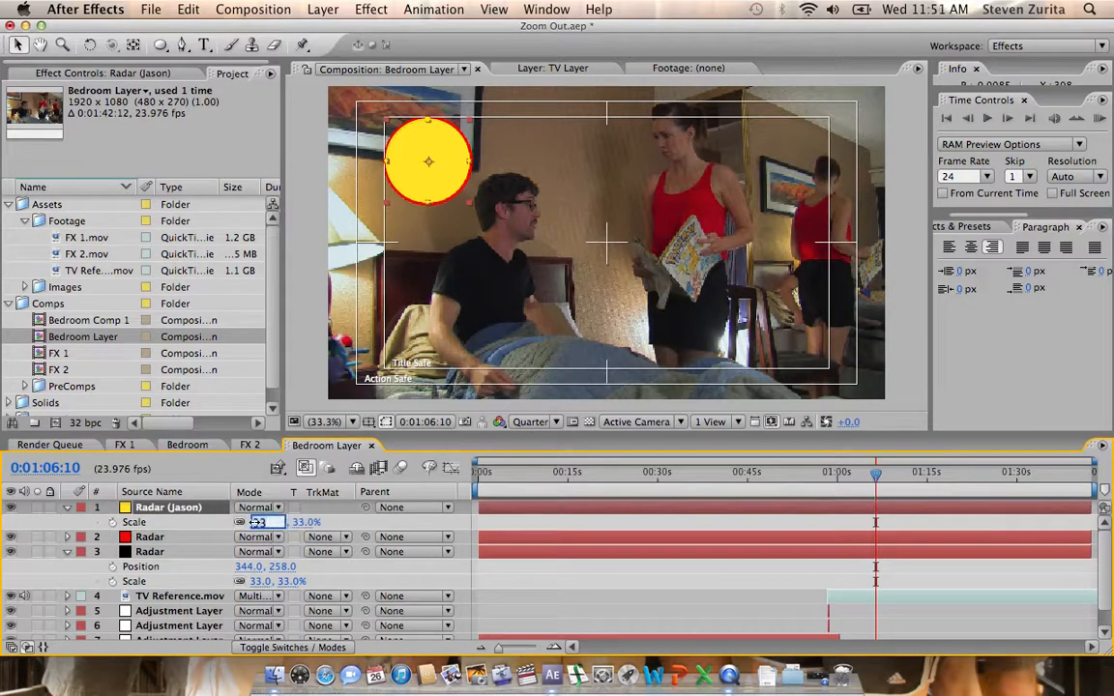
pyautogui.write('2.0, 2.0%')
pyautogui.press('Return')
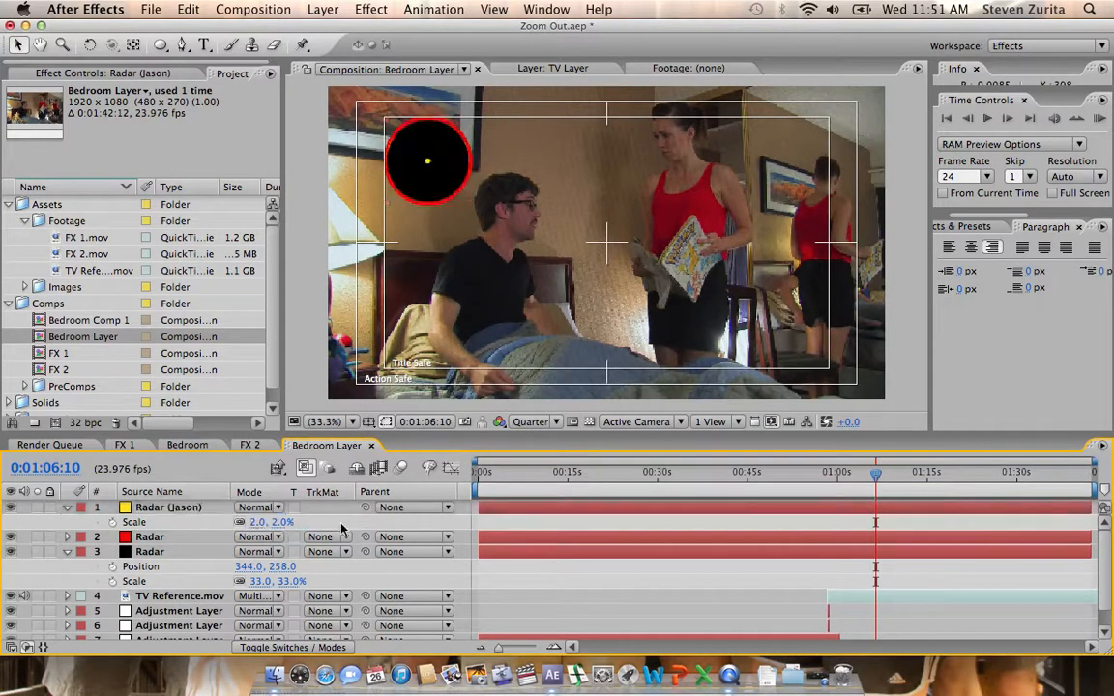
# - Duplicate the yellow dot layer and choose blue as the solid color for the upper copy
pyautogui.click(143, 509)
pyautogui.press('super+d')
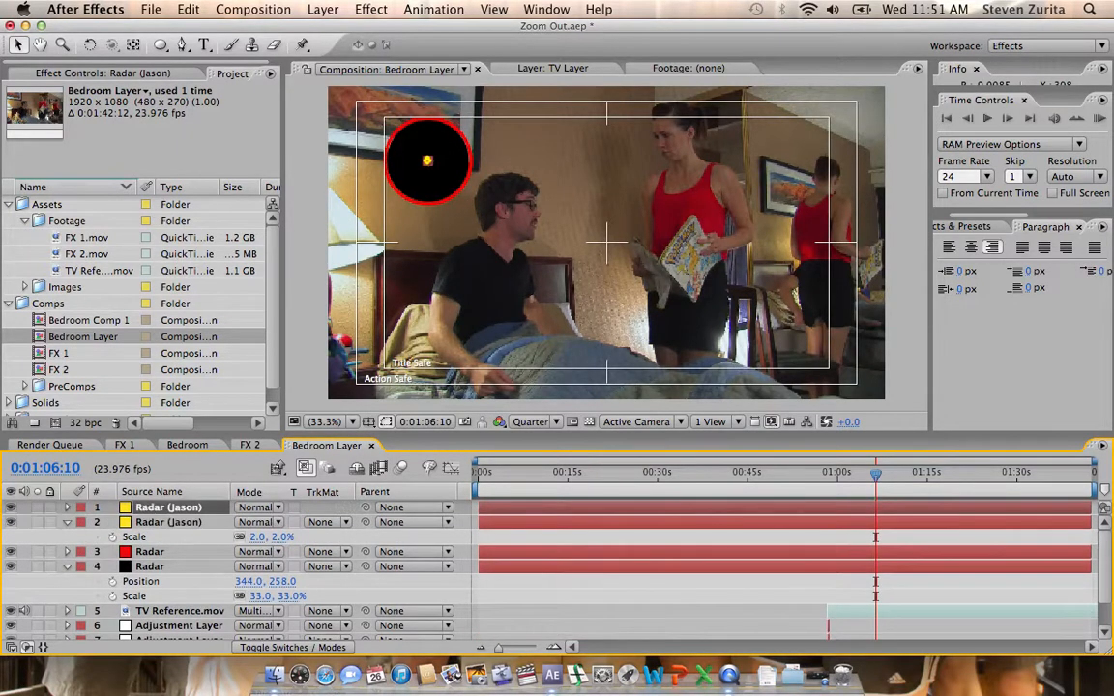
pyautogui.click(371, 9)
pyautogui.moveTo(323, 9)
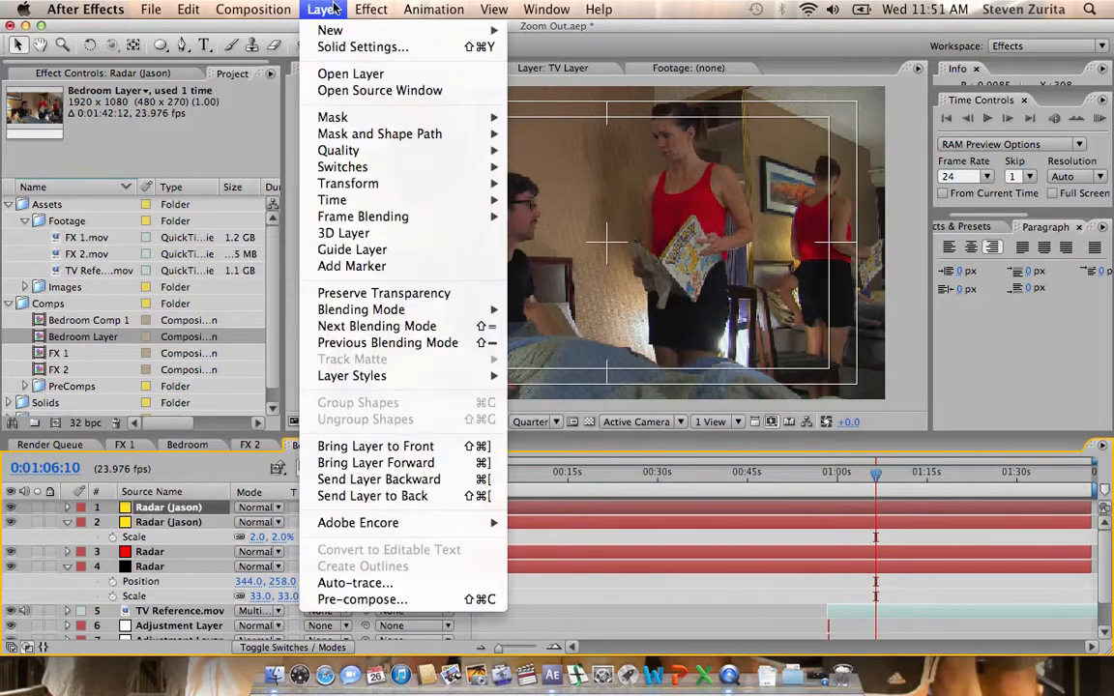
pyautogui.click(358, 47)
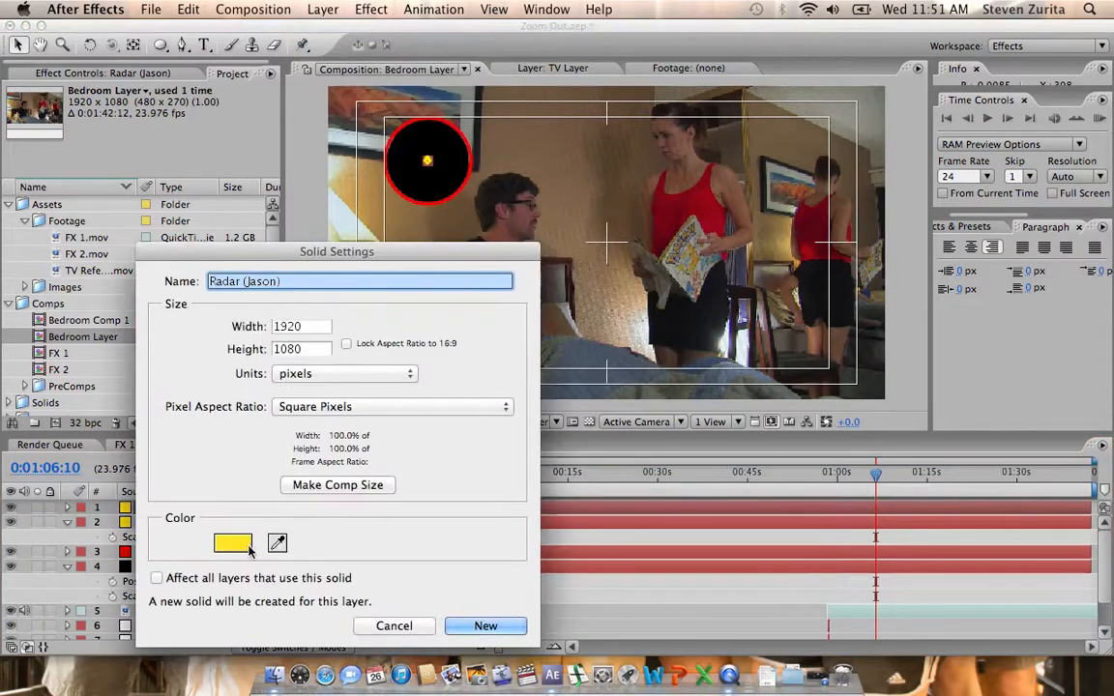
pyautogui.click(249, 548)
pyautogui.moveTo(261, 311); pyautogui.dragTo(259, 214)
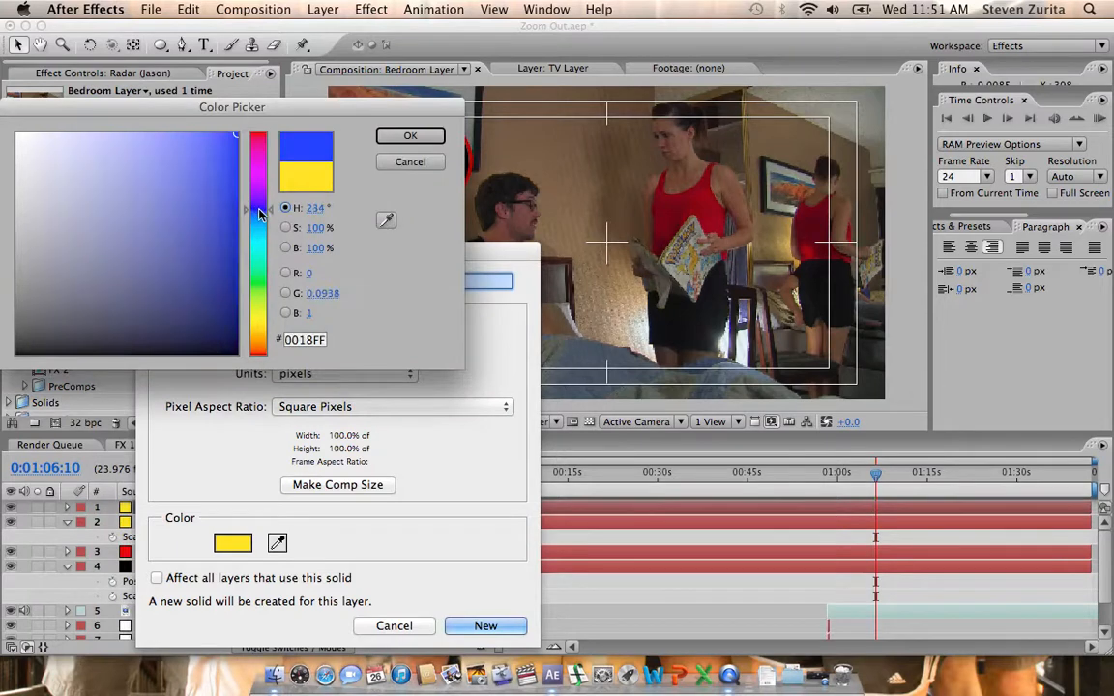
pyautogui.click(410, 135)
# - Replace the name in the blue solid's parentheses with the female character's first name and create it as a new solid
pyautogui.click(258, 281)
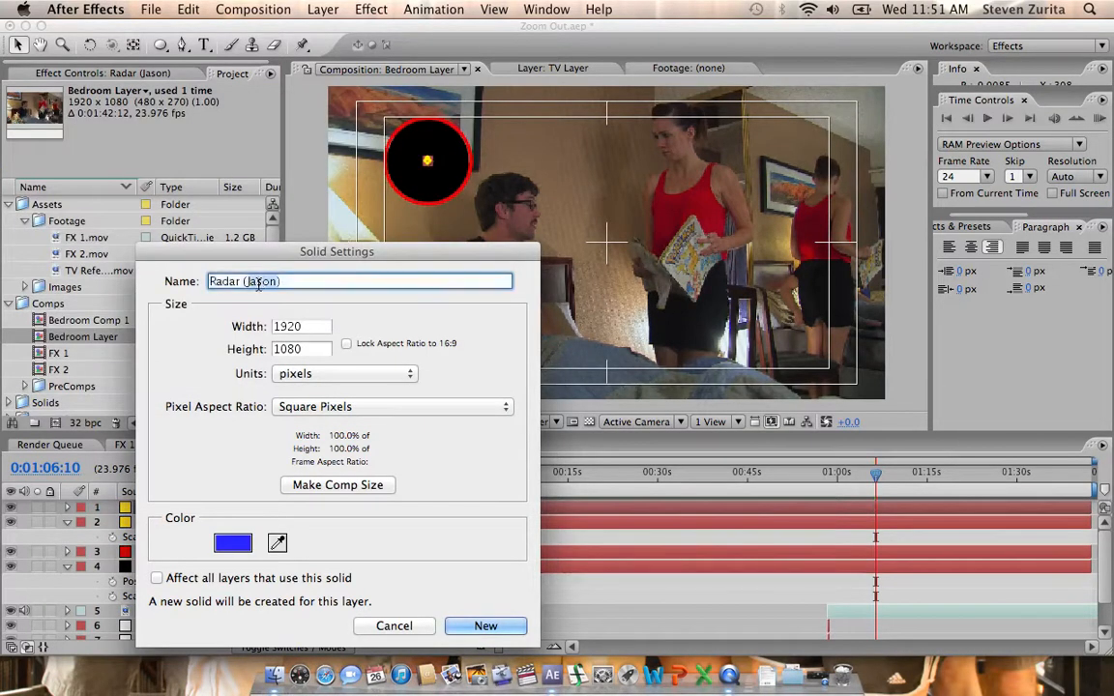
pyautogui.doubleClick(258, 281)
pyautogui.press('BackSpace')
pyautogui.write('Sasha')
pyautogui.press('Return')
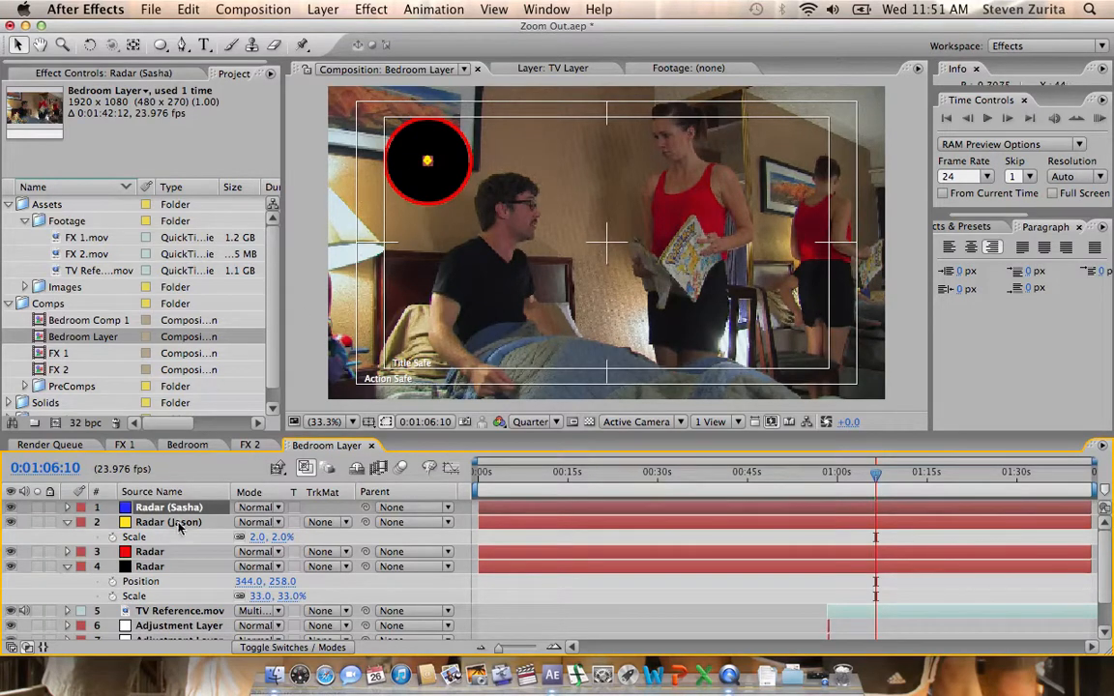
# - Move the blue dot to position 404, 232, up and to the right of the yellow dot
pyautogui.press('p')
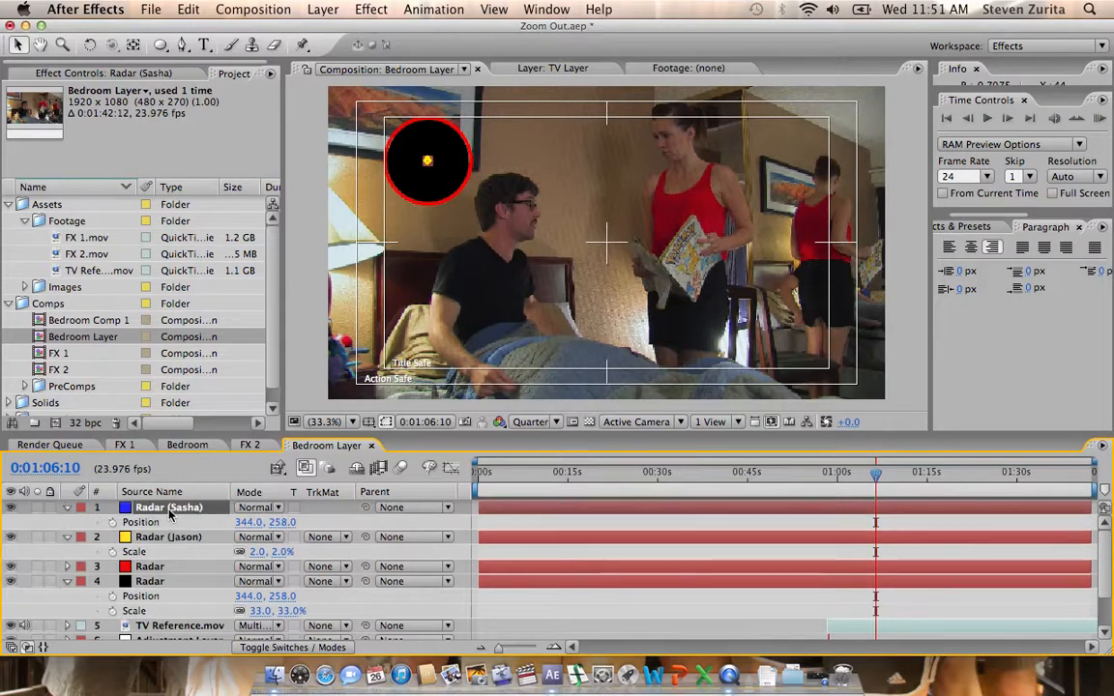
pyautogui.moveTo(250, 522)
pyautogui.mouseDown()
pyautogui.moveTo(321, 522)
pyautogui.moveTo(262, 522)
pyautogui.mouseUp()
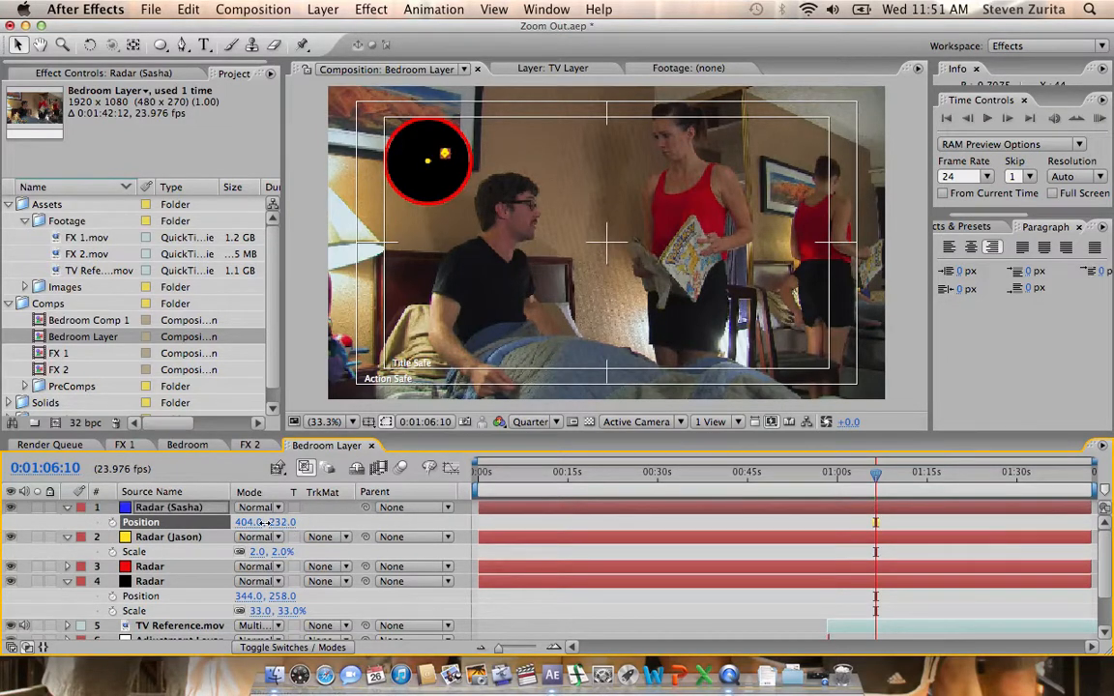
pyautogui.click(162, 538)
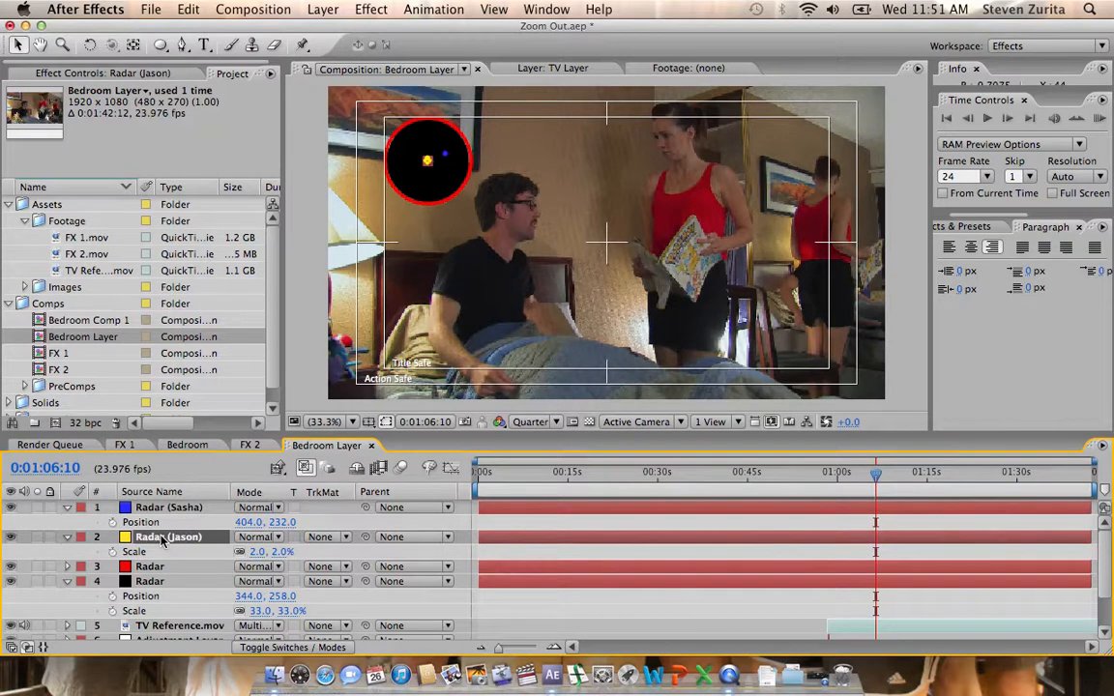
pyautogui.click(354, 523)
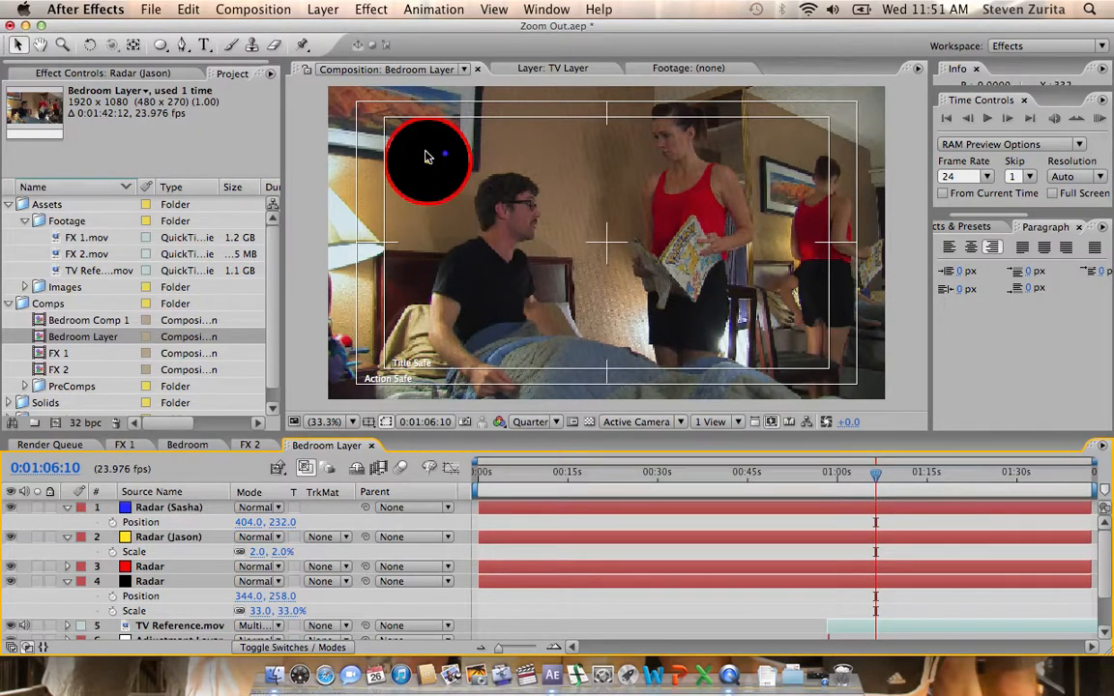
# - Set the black Radar disc's opacity to 50%
pyautogui.click(155, 581)
pyautogui.press('t')
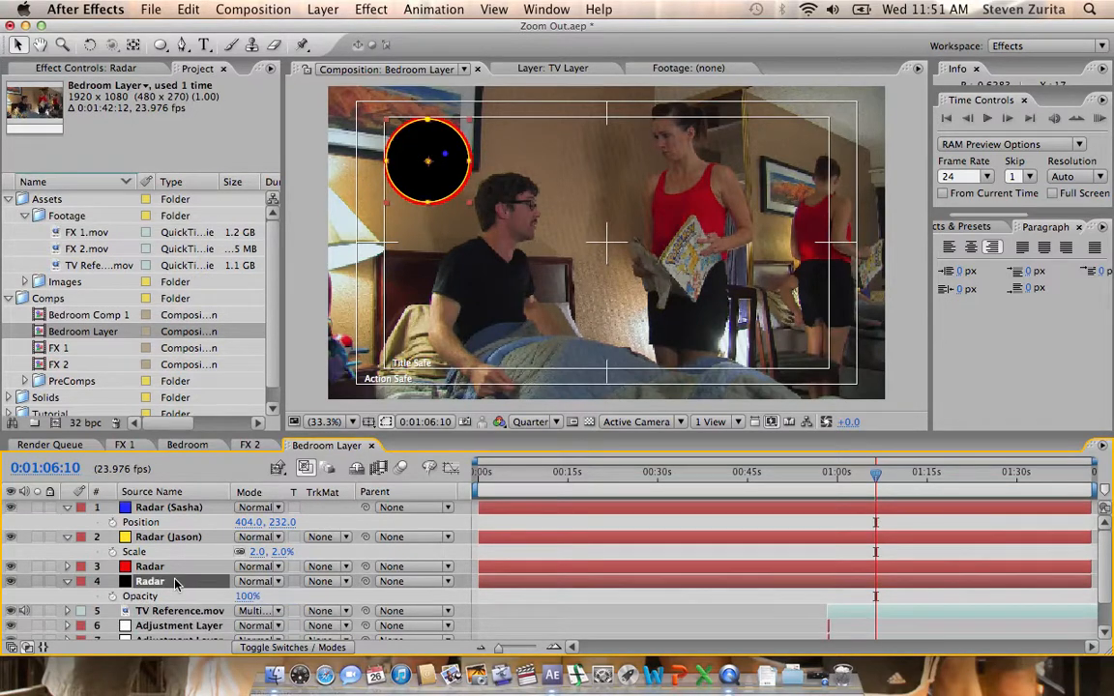
pyautogui.click(246, 596)
pyautogui.write('50')
pyautogui.click(313, 601)
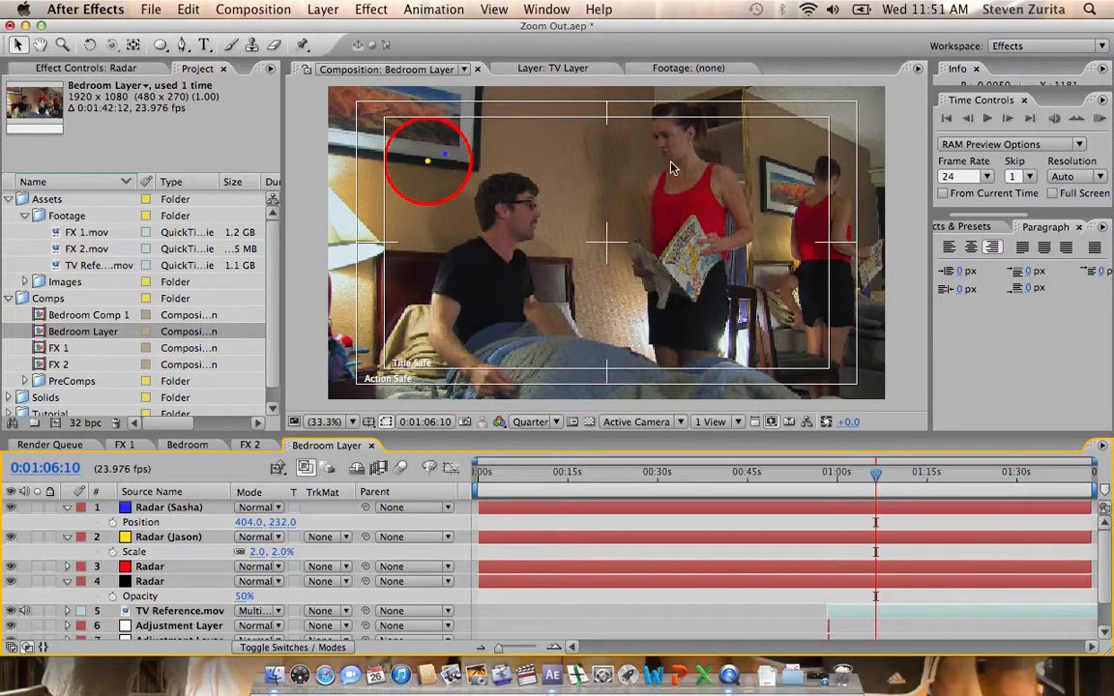
# - Keyframe the blue dot's Position from 404, 232 at 0:01:10:19 to 501, 354 at 0:01:15:18, outside the red ring
pyautogui.click(874, 478)
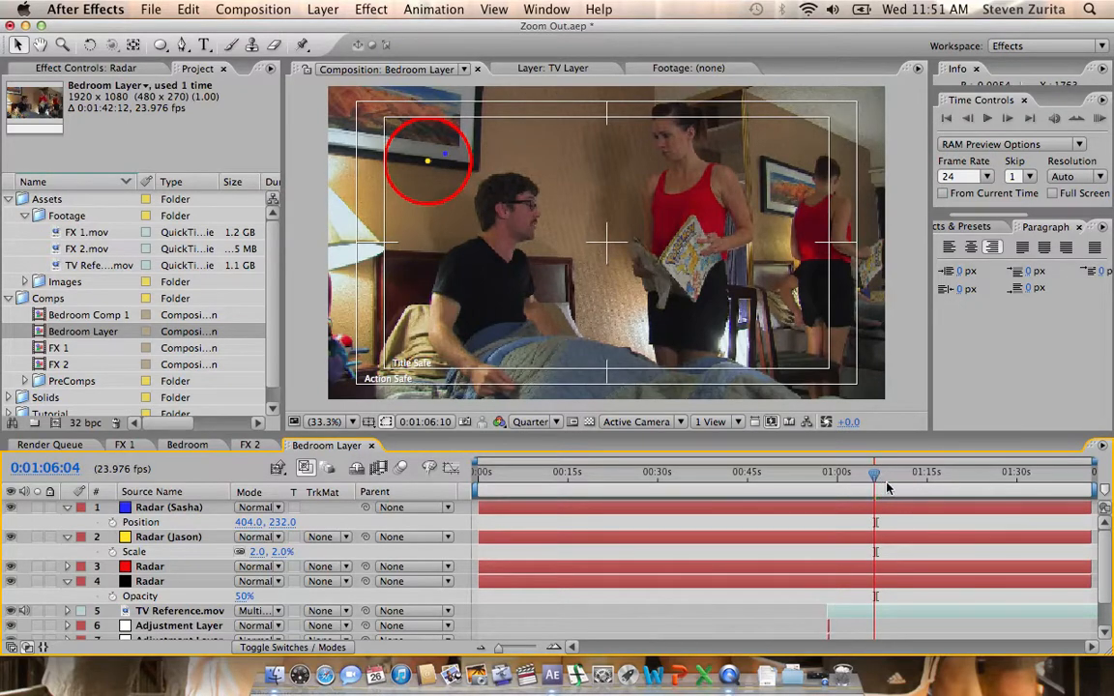
pyautogui.moveTo(888, 487); pyautogui.dragTo(901, 487)
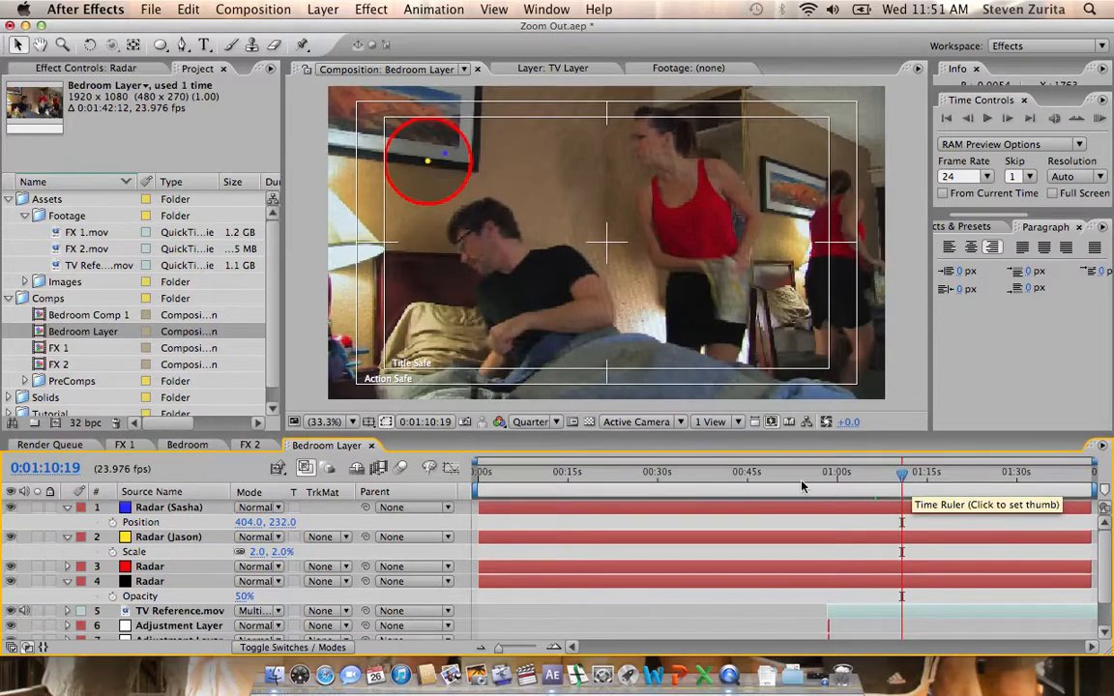
pyautogui.click(112, 522)
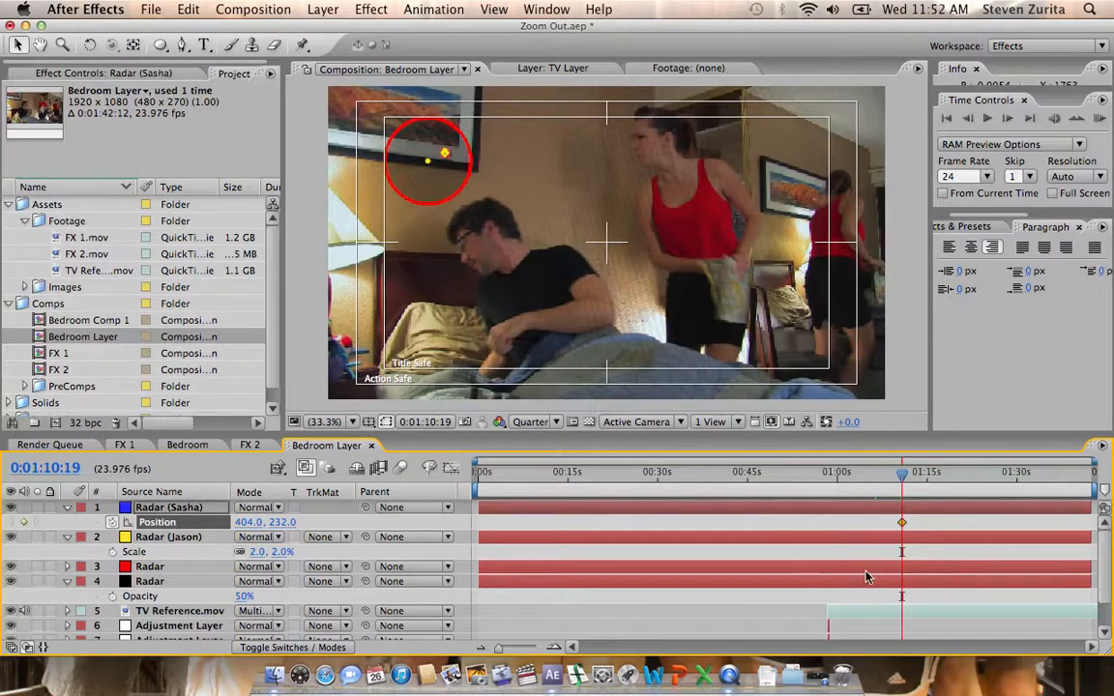
pyautogui.moveTo(901, 487); pyautogui.dragTo(932, 478)
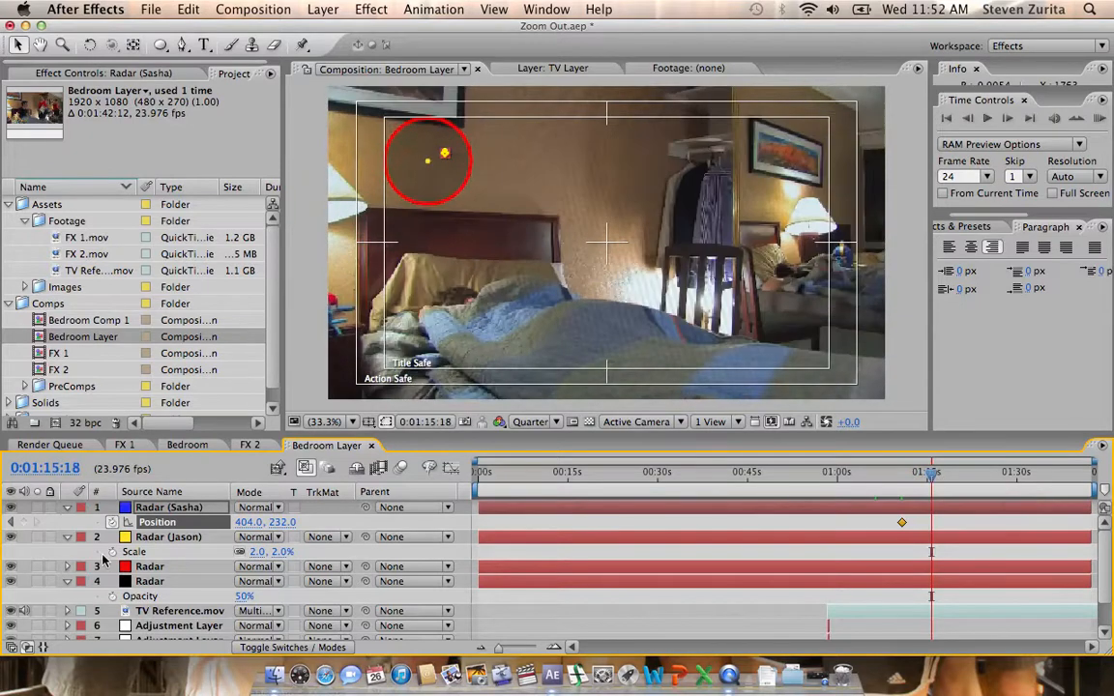
pyautogui.moveTo(264, 523); pyautogui.dragTo(367, 525)
pyautogui.moveTo(251, 522); pyautogui.dragTo(294, 525)
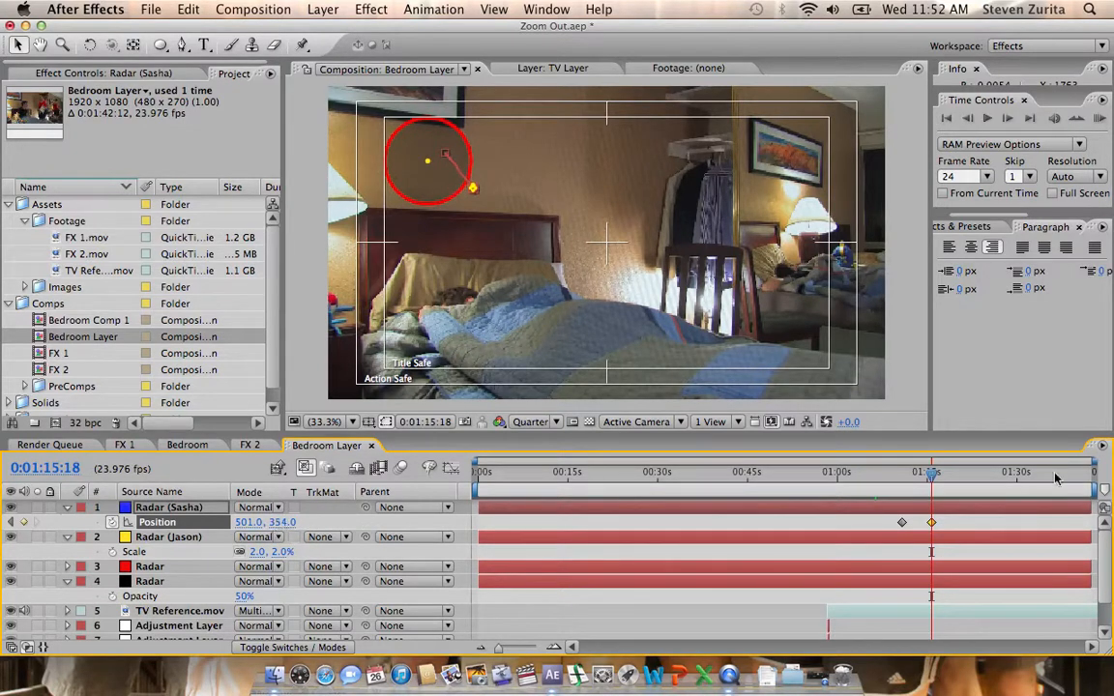
# - Bend the blue dot's path with an intermediate Position keyframe at 0:01:12:20, setting X to 422.9
pyautogui.click(919, 475)
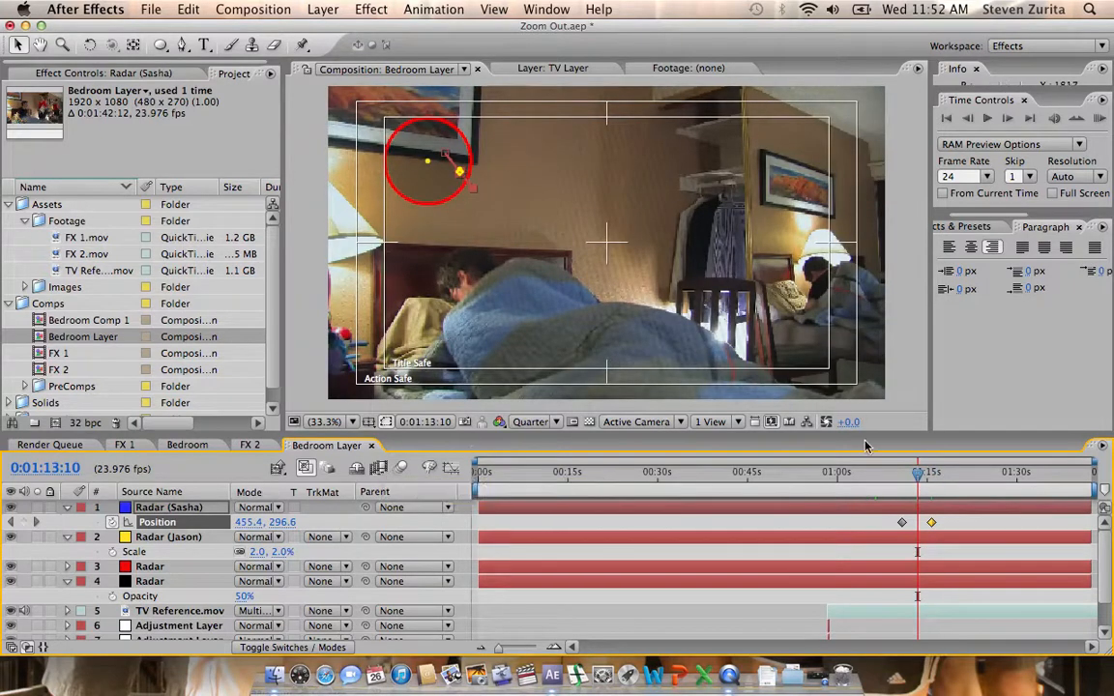
pyautogui.click(916, 474)
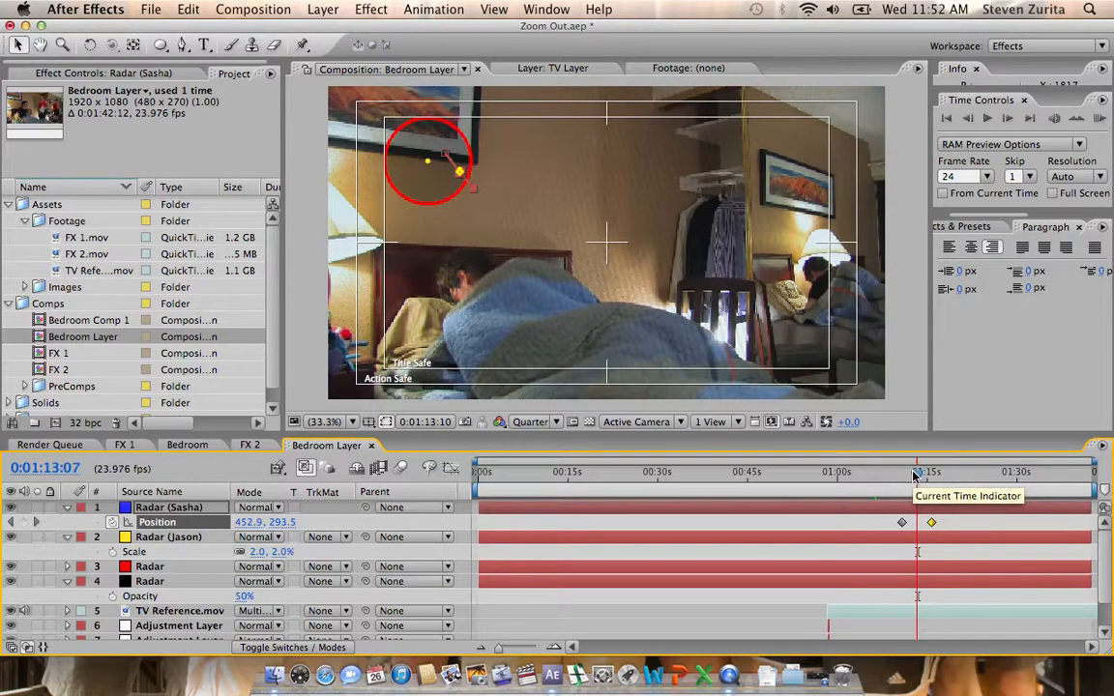
pyautogui.moveTo(915, 474); pyautogui.dragTo(914, 474)
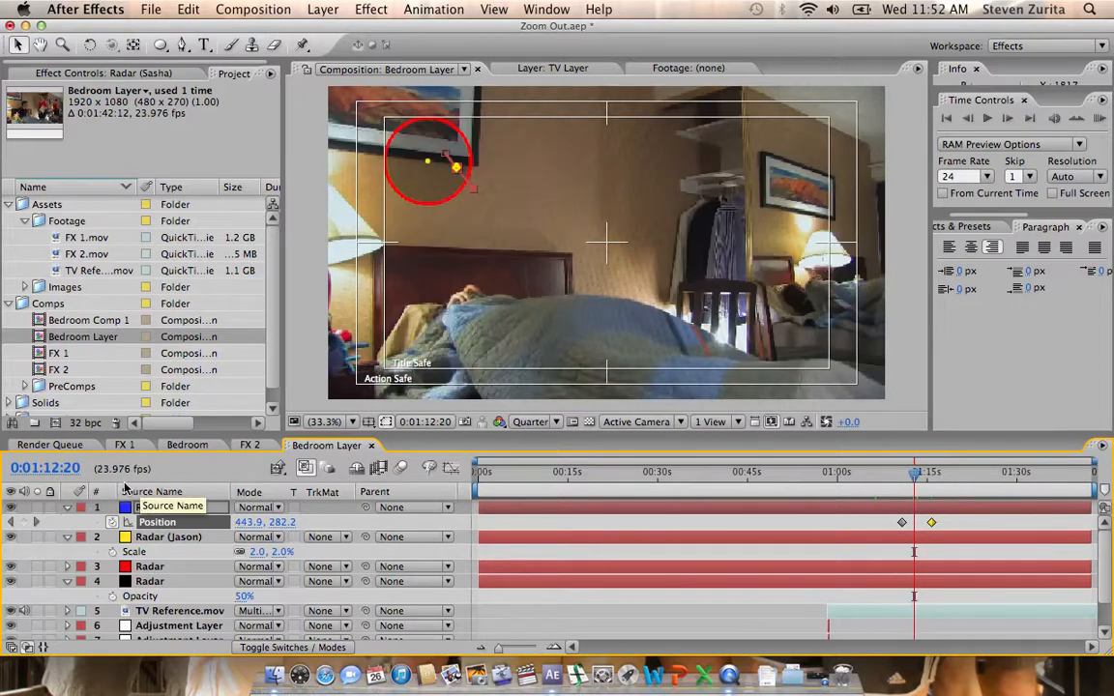
pyautogui.moveTo(250, 522); pyautogui.dragTo(232, 522)
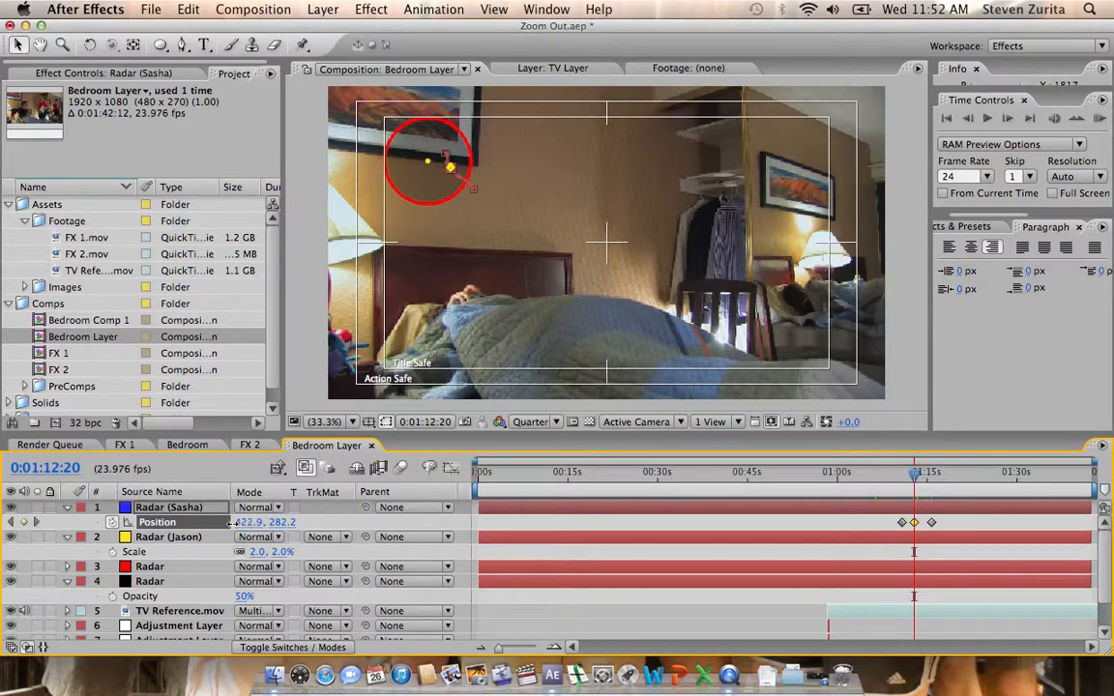
# - Apply Easy Ease to the blue dot's first Position keyframe and scrub through its motion to 0:01:16:15
pyautogui.rightClick(902, 526)
pyautogui.moveTo(972, 638)
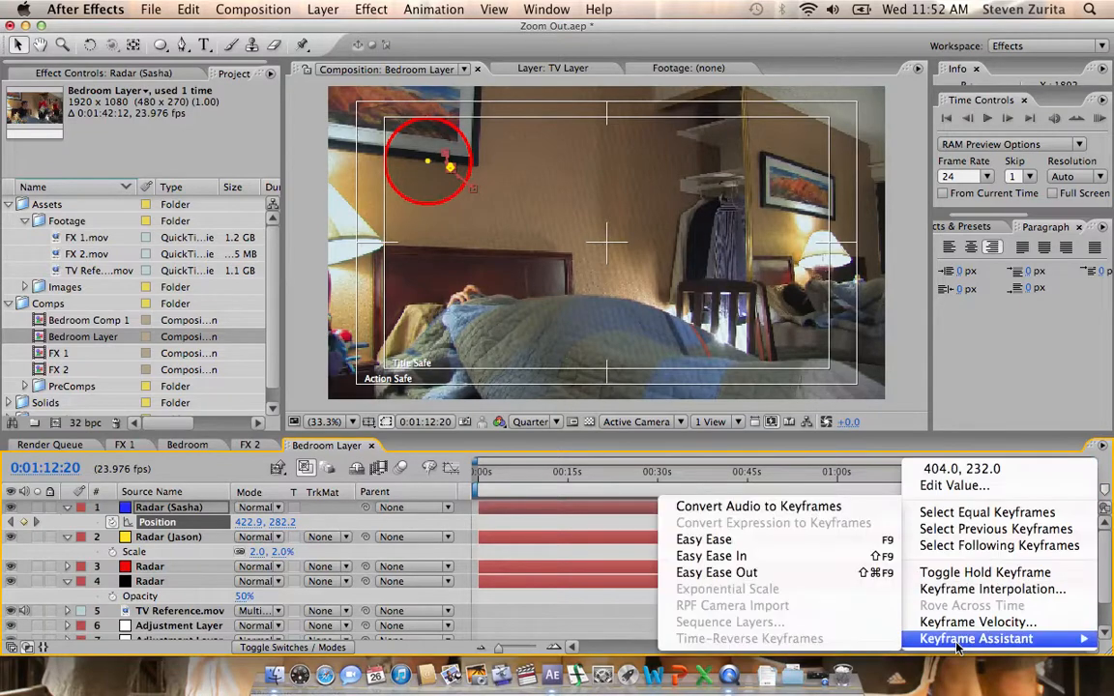
pyautogui.click(766, 541)
pyautogui.click(909, 477)
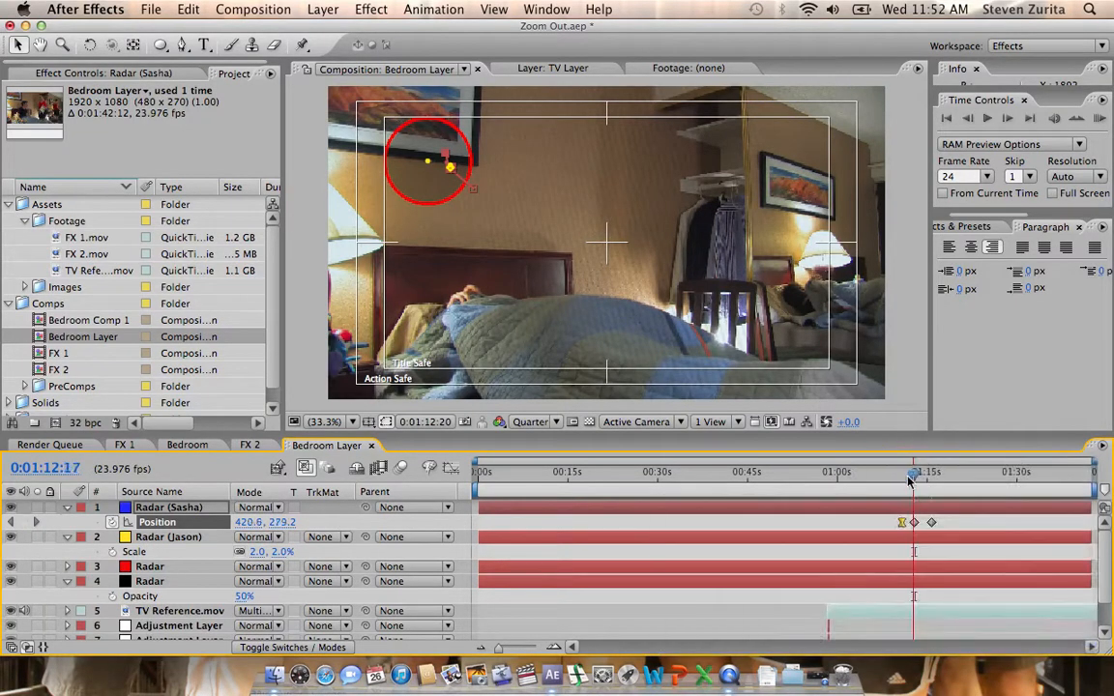
pyautogui.moveTo(904, 483); pyautogui.dragTo(937, 483)
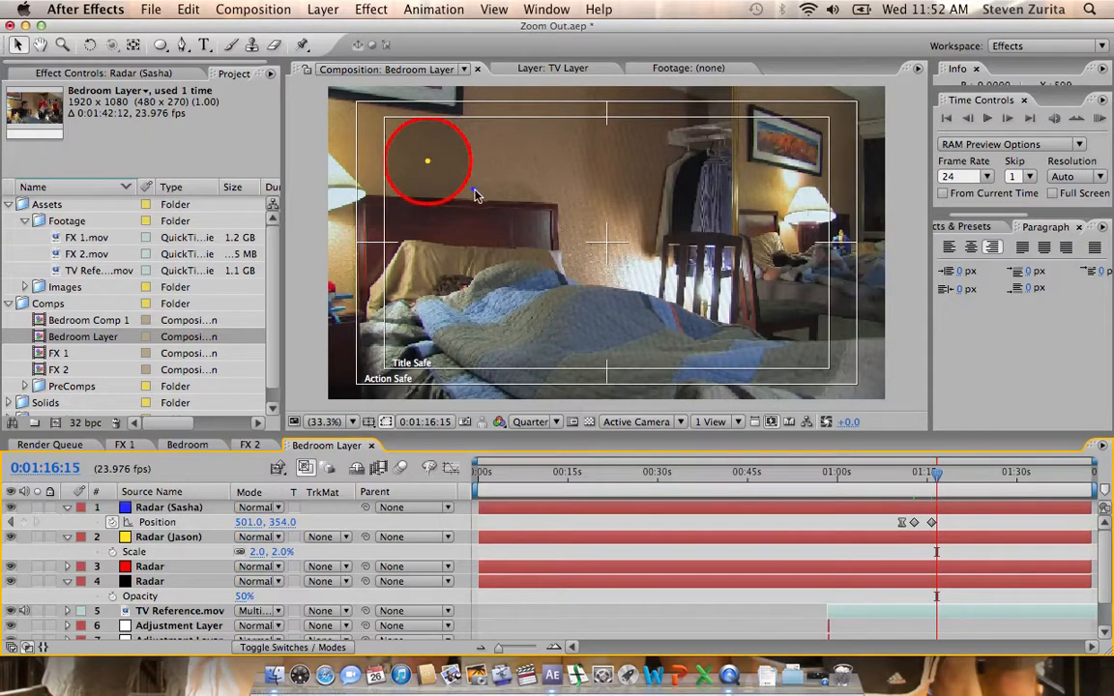
# - Duplicate the black Radar disc, bring the copy to the top of the layer stack and set its opacity to 100%
pyautogui.click(190, 583)
pyautogui.press('super+d')
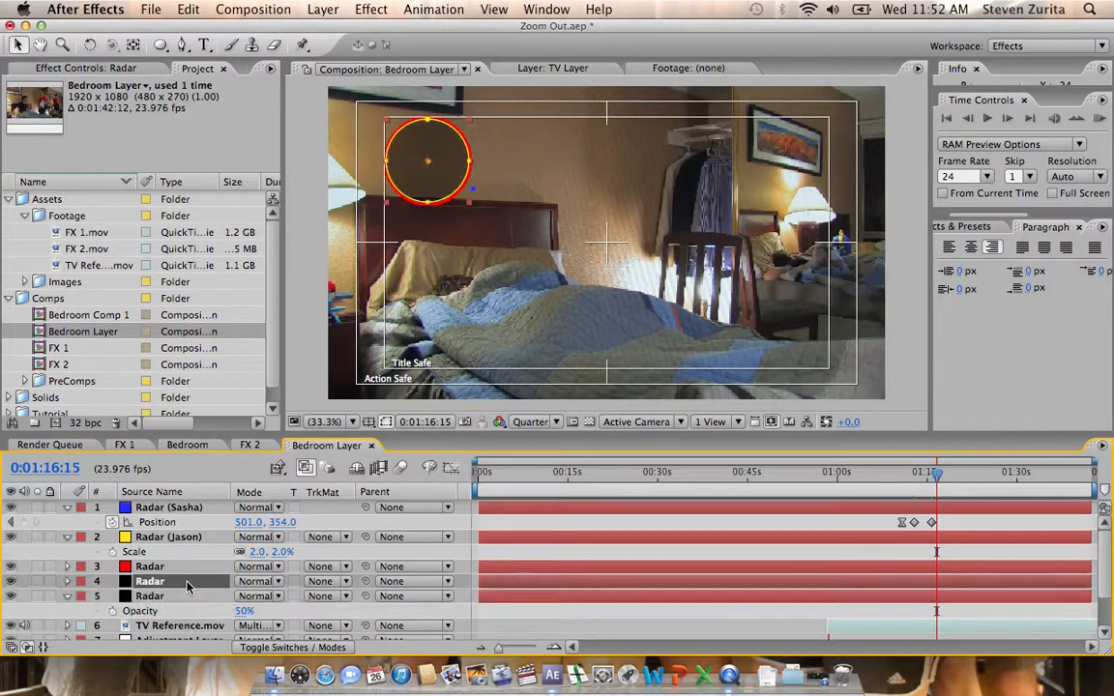
pyautogui.press('super+shift+bracketright')
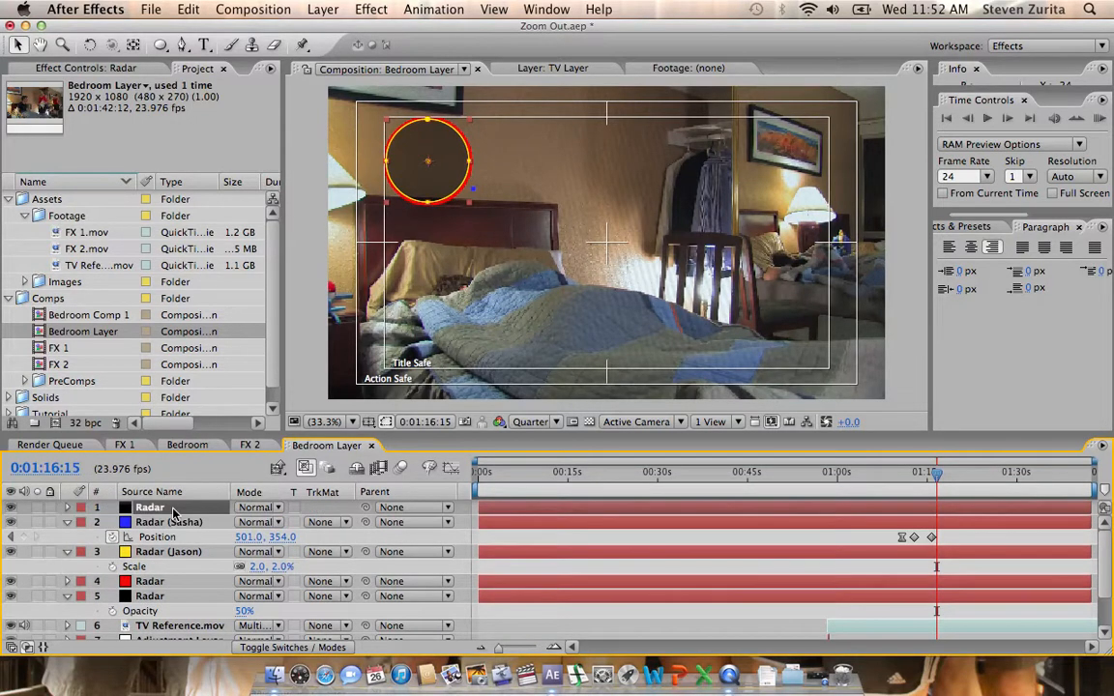
pyautogui.press('t')
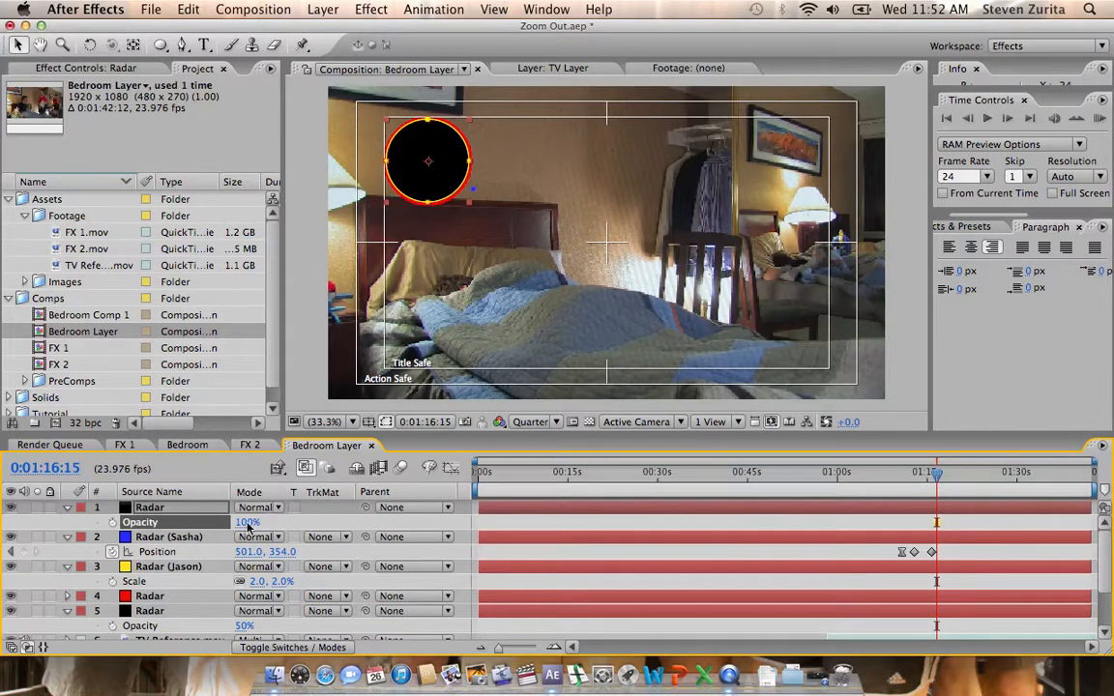
# - Set the blue dot layer's track matte to Alpha Matte "Radar" so the dot is confined to the radar disc
pyautogui.click(155, 538)
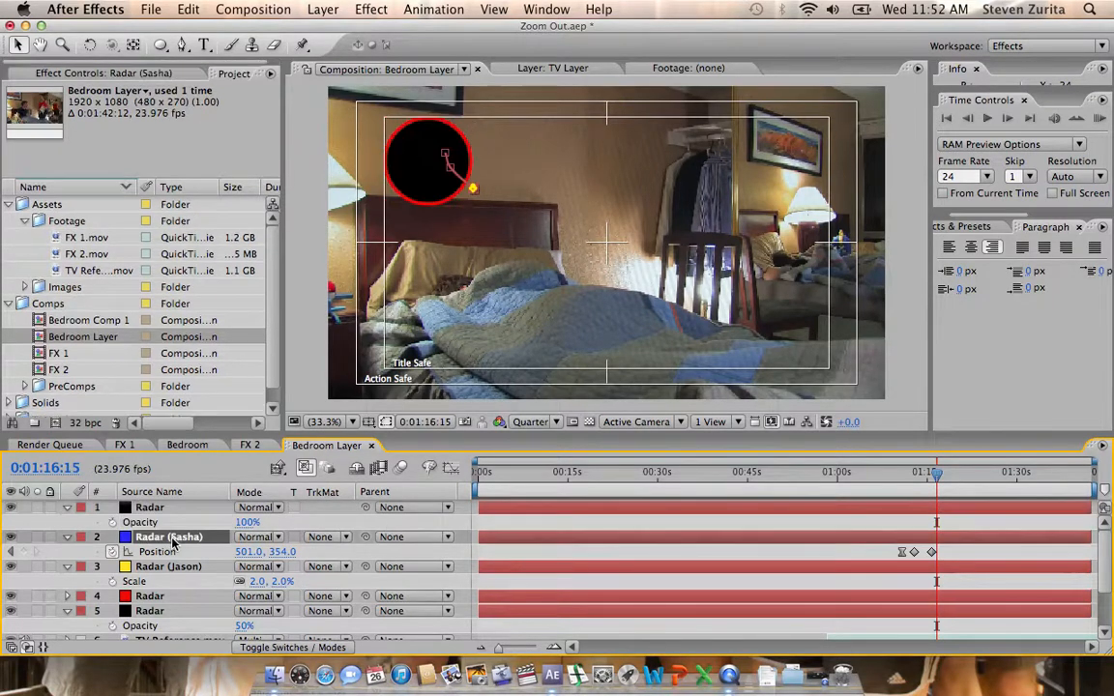
pyautogui.click(324, 536)
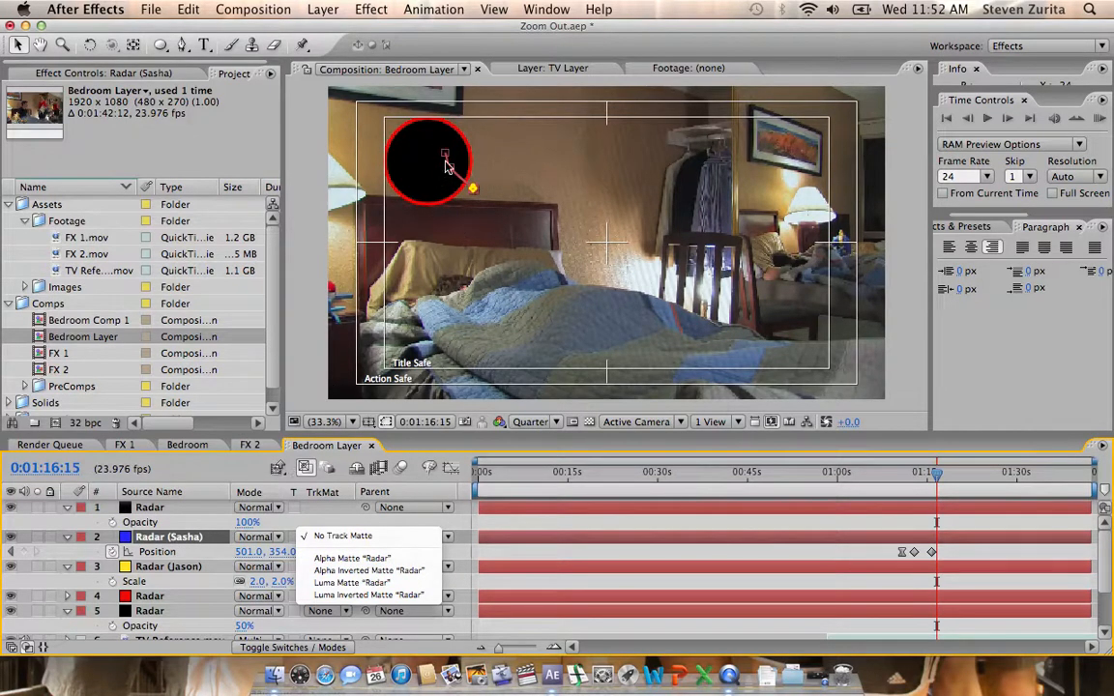
pyautogui.click(338, 559)
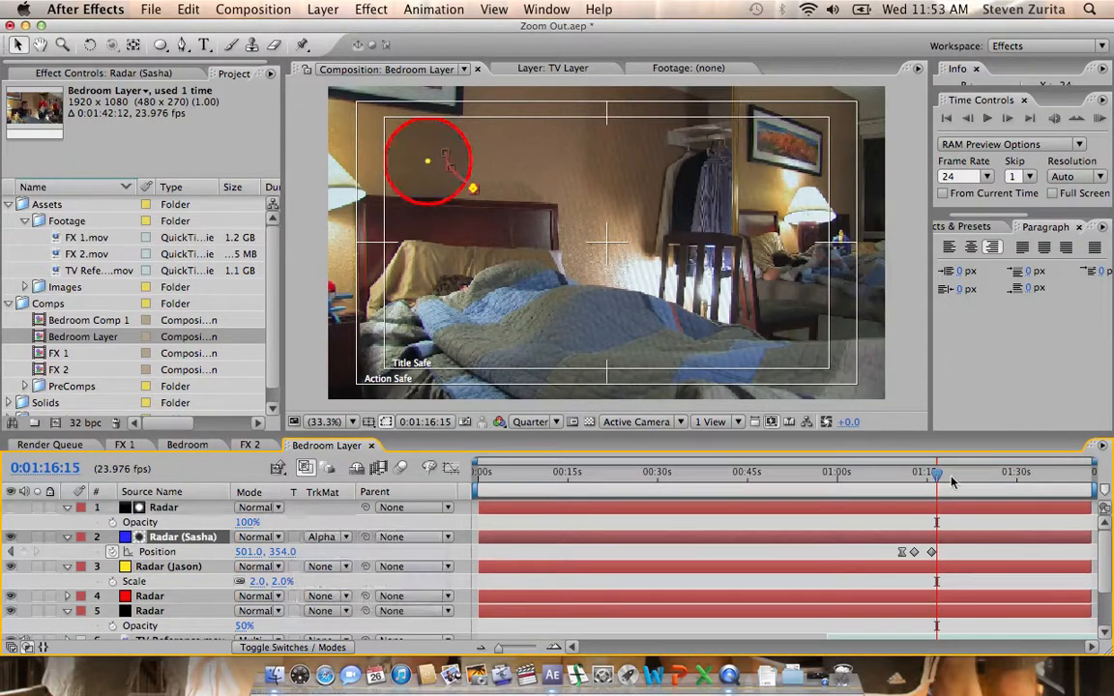
pyautogui.click(957, 522)
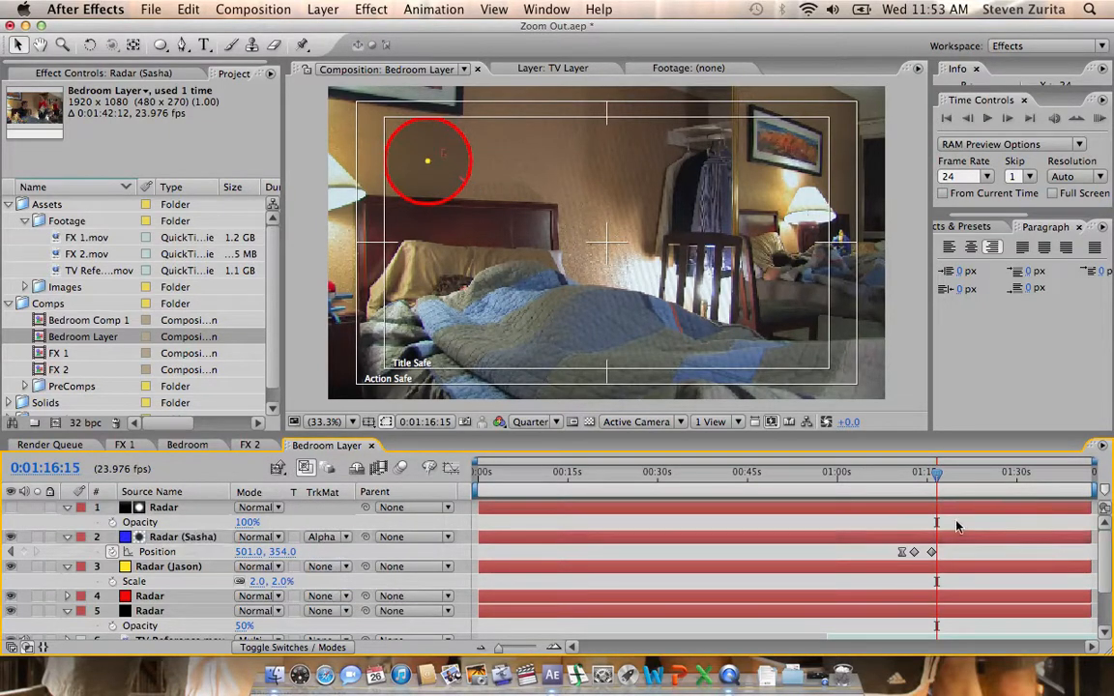
# - Scrub and step back frame by frame to 0:01:14:03 to check where the blue dot crosses the radar's edge
pyautogui.click(923, 483)
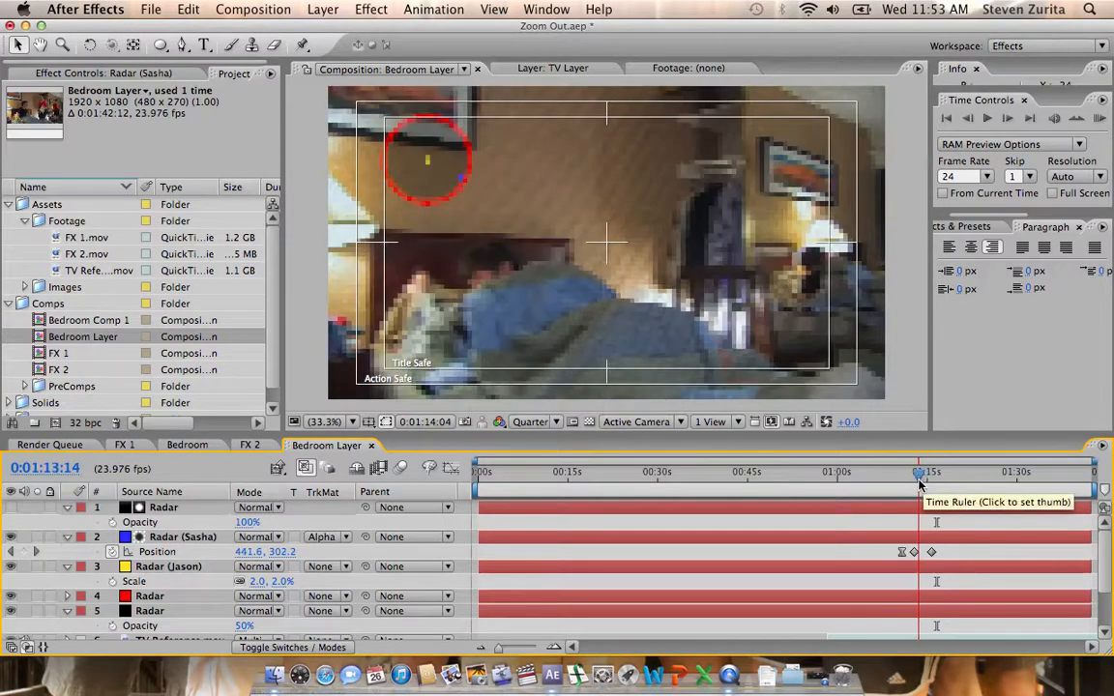
pyautogui.press('space')
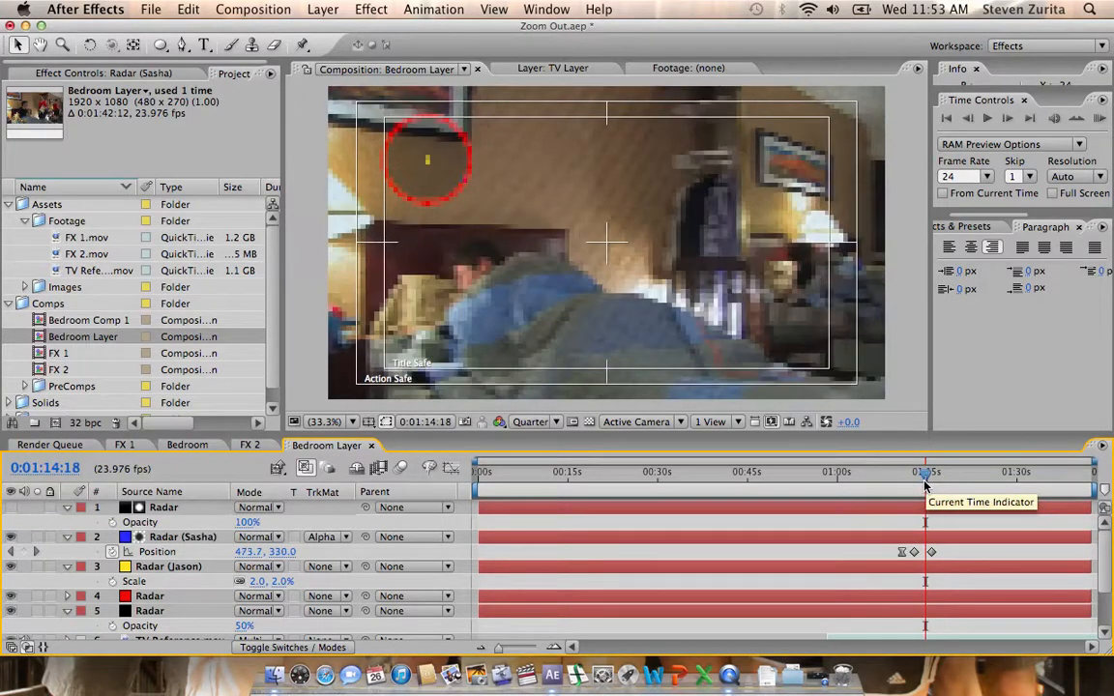
pyautogui.press('pageup')
pyautogui.press('pageup')
pyautogui.press('pageup')
pyautogui.press('pageup')
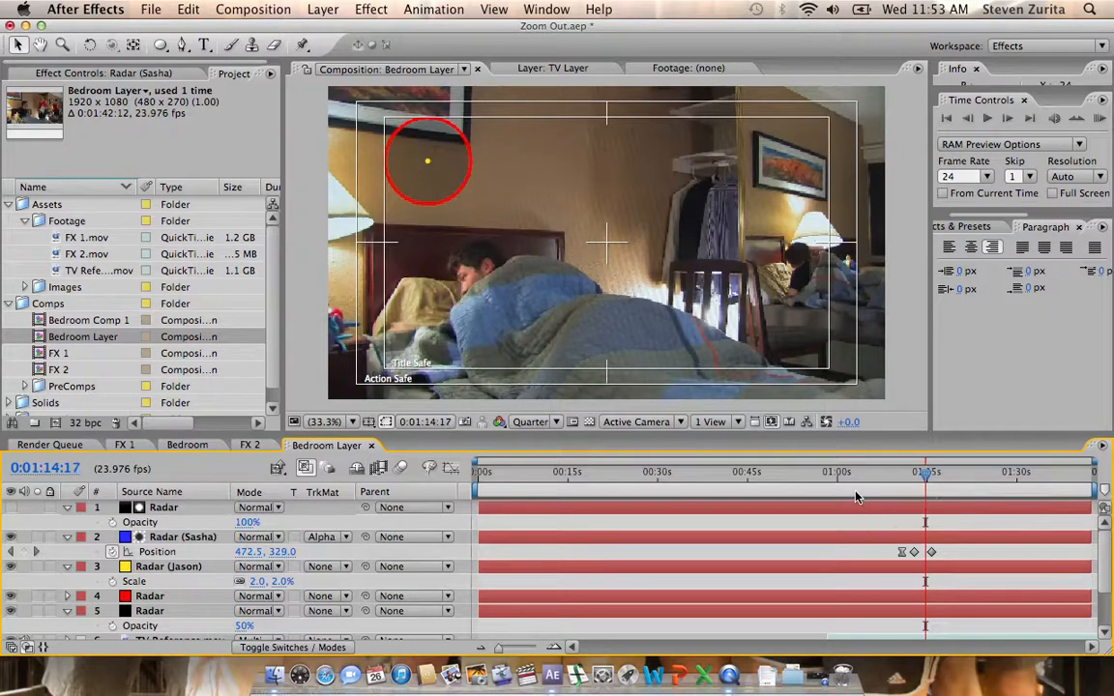
pyautogui.press('pageup')
pyautogui.press('pageup')
pyautogui.press('pageup')
pyautogui.press('pageup')
pyautogui.press('pageup')
pyautogui.press('pageup')
pyautogui.press('pageup')
pyautogui.press('pageup')
pyautogui.press('pageup')
pyautogui.press('pageup')
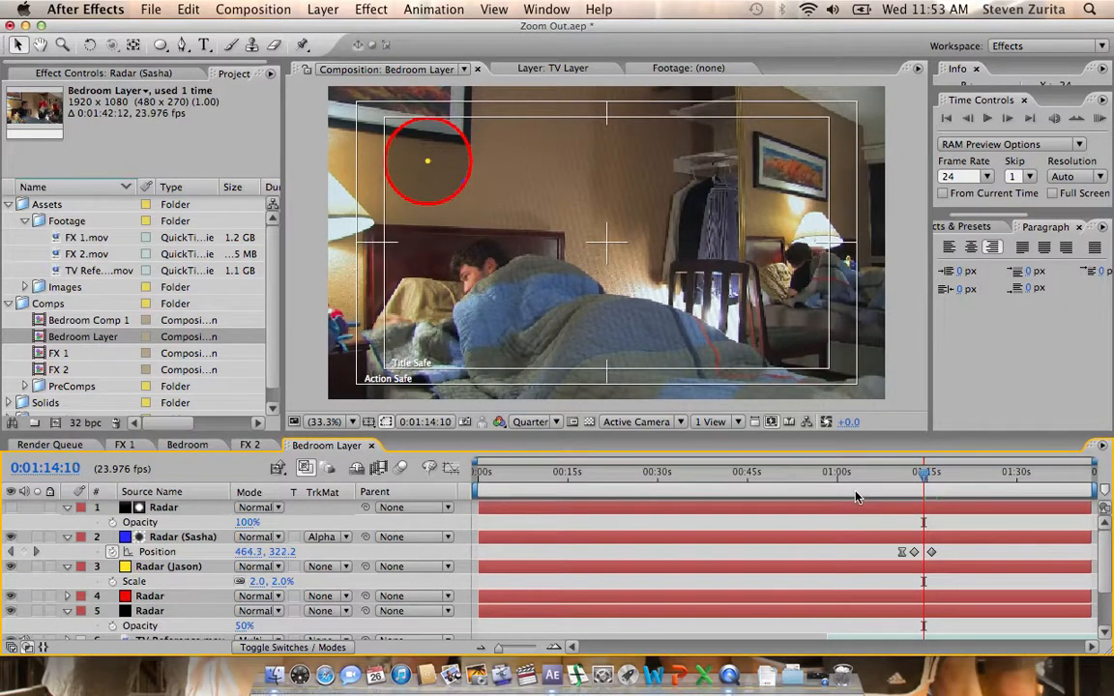
pyautogui.press('pageup')
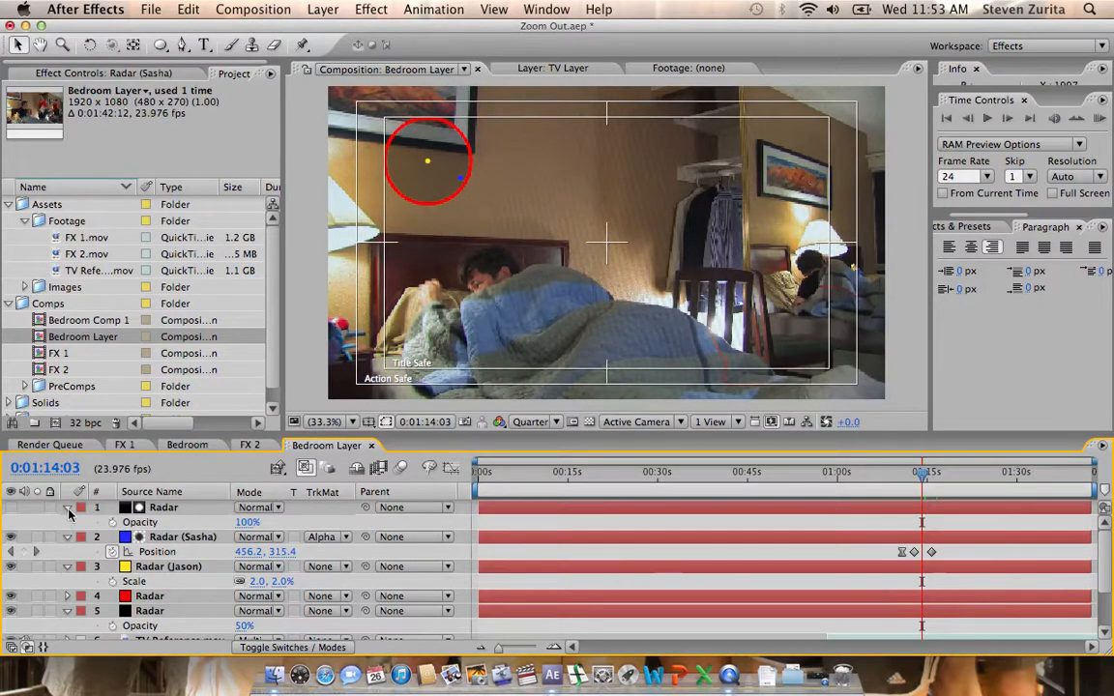
# - Collapse the expanded properties of all the radar layers in the timeline
pyautogui.click(67, 506)
pyautogui.click(67, 522)
pyautogui.click(66, 537)
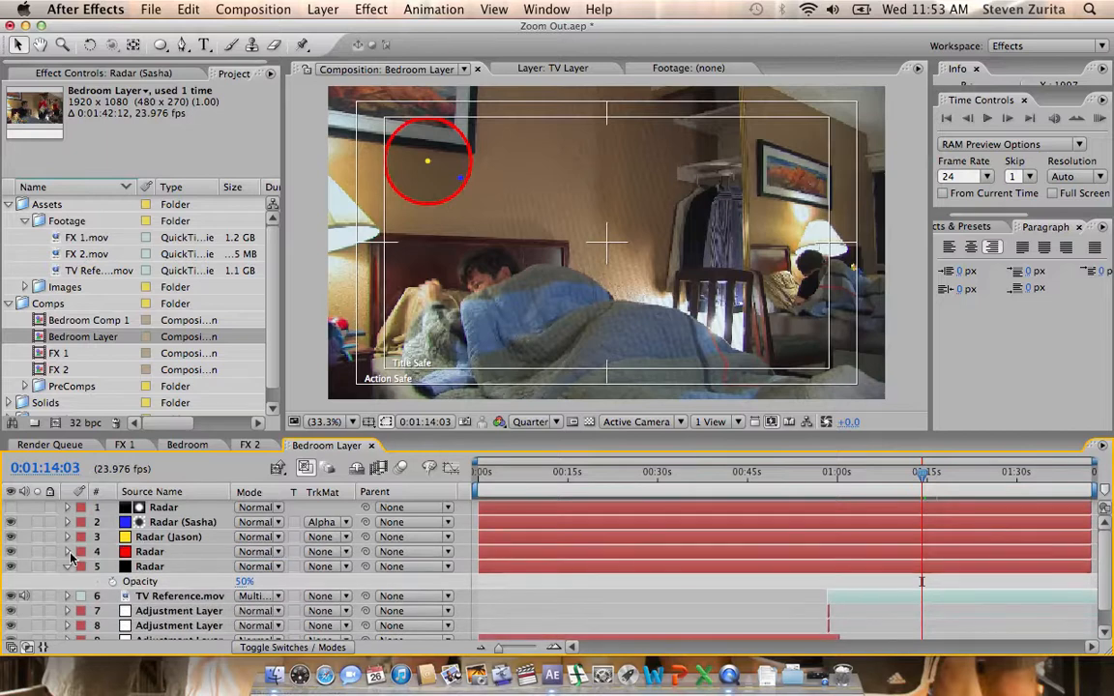
pyautogui.click(67, 567)
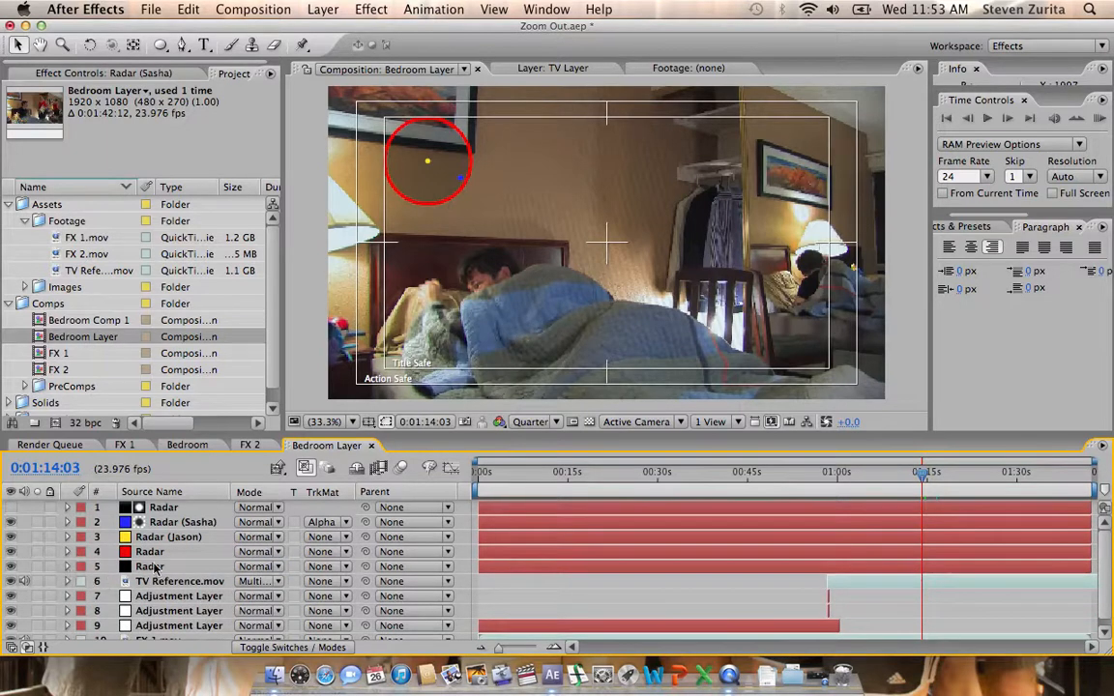
# - Pre-compose the five radar layers as Radar, moving all attributes into it, and give the resulting layer a Cyan label
pyautogui.click(152, 567)
pyautogui.keyDown('shift'); pyautogui.click(166, 508); pyautogui.keyUp('shift')
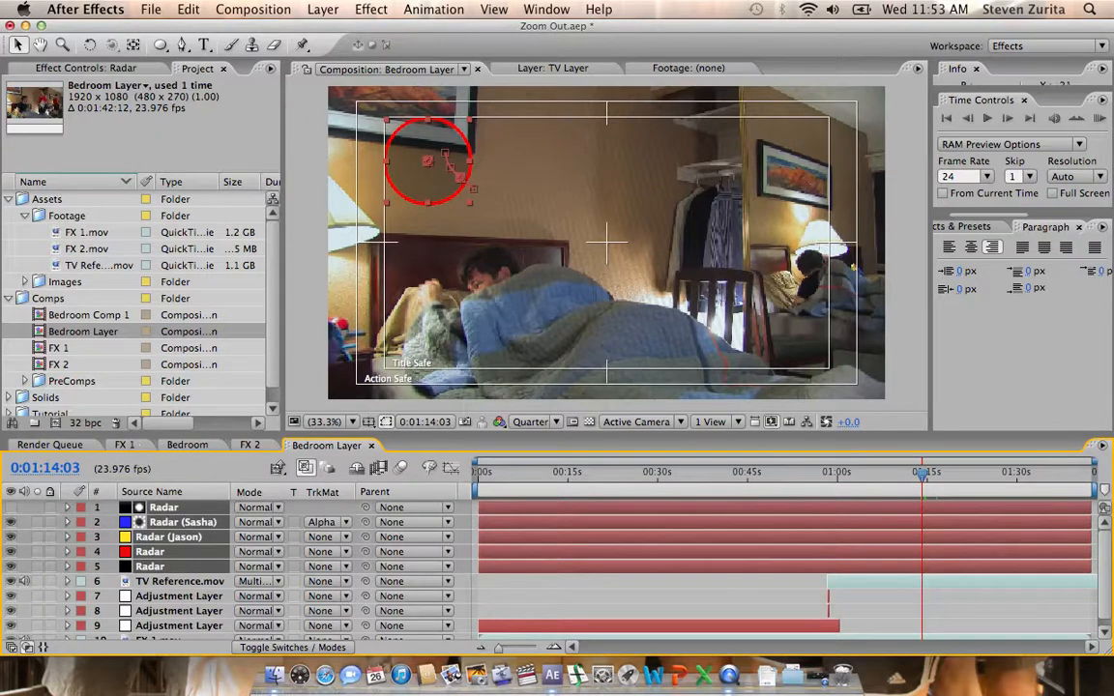
pyautogui.click(323, 9)
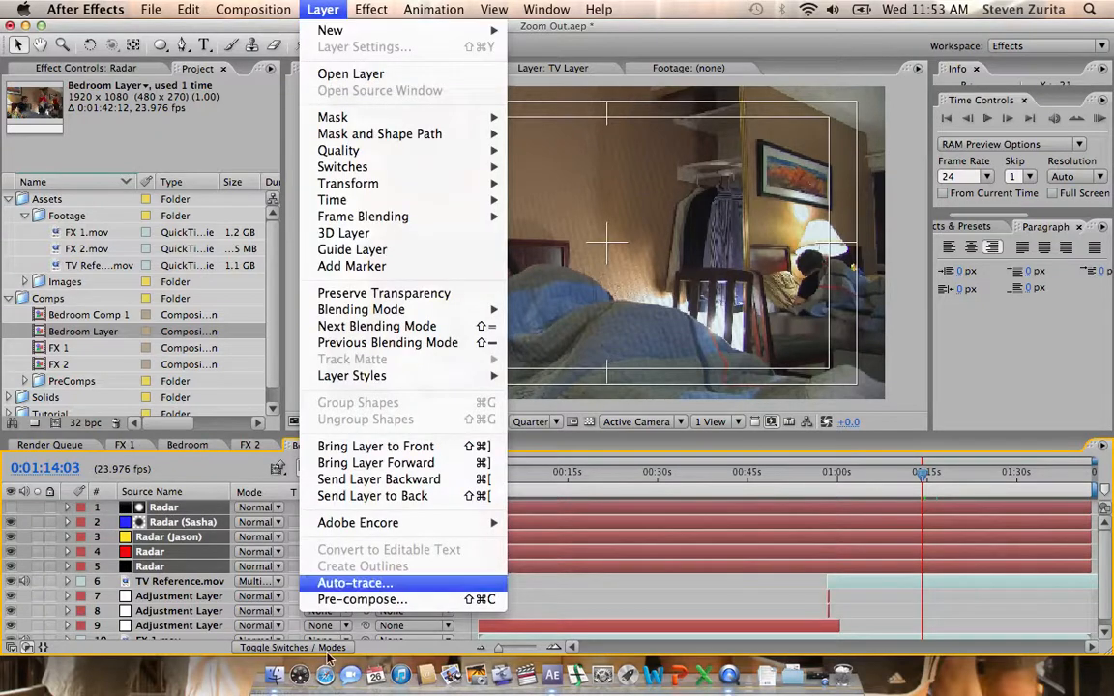
pyautogui.click(343, 601)
pyautogui.write('Radar')
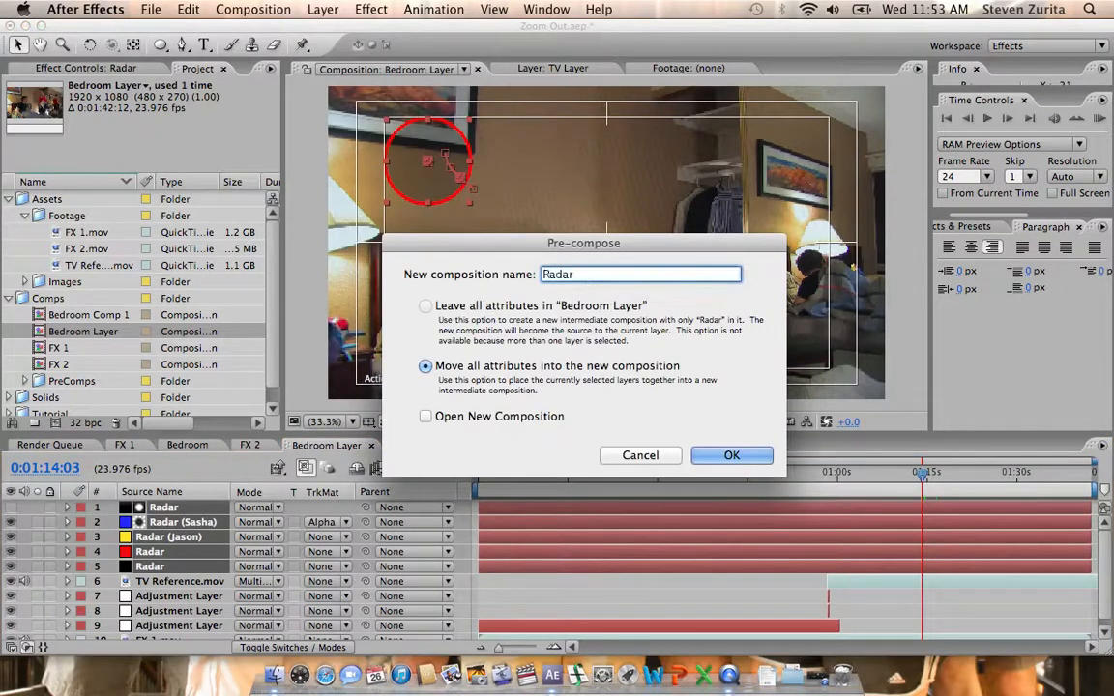
pyautogui.press('Return')
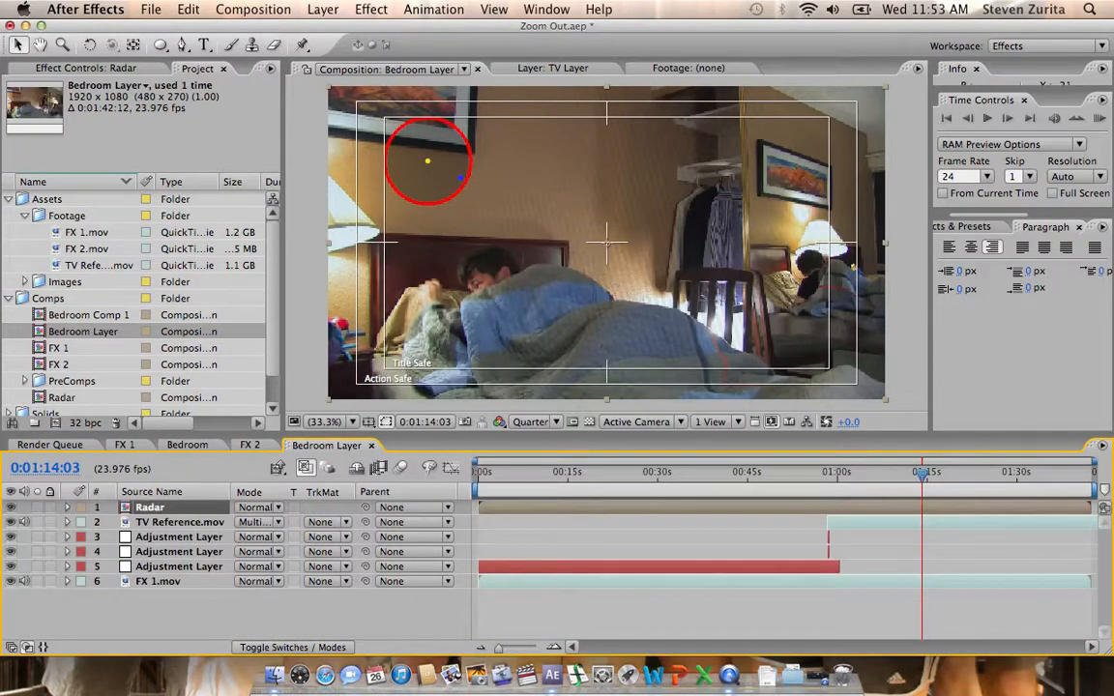
pyautogui.click(83, 509)
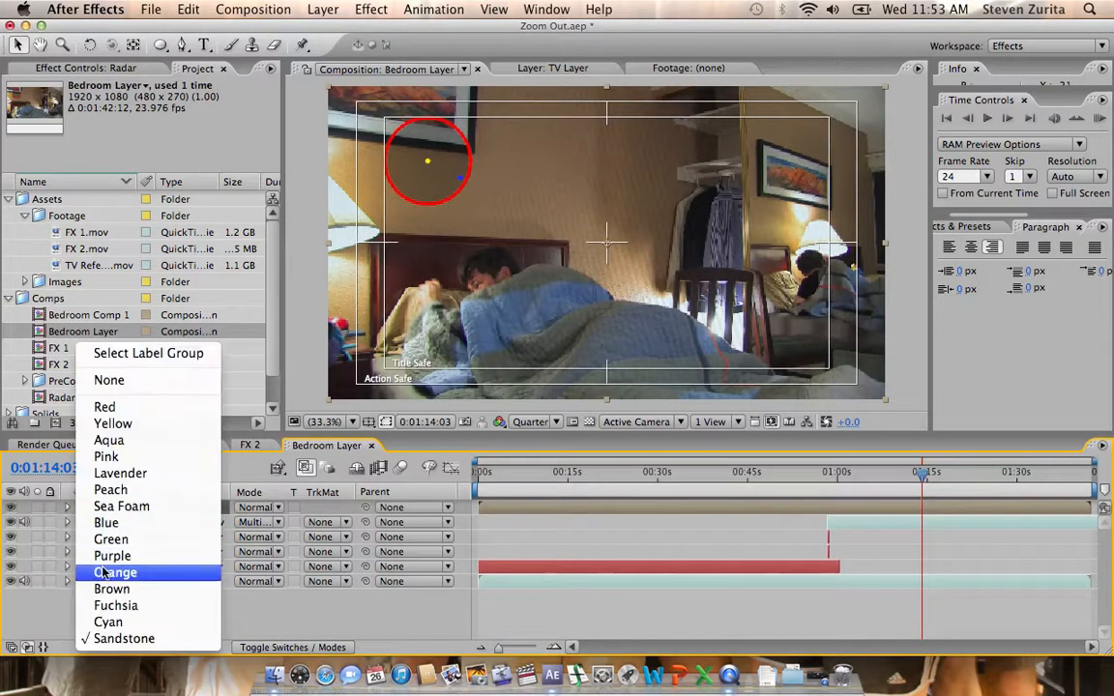
pyautogui.click(111, 622)
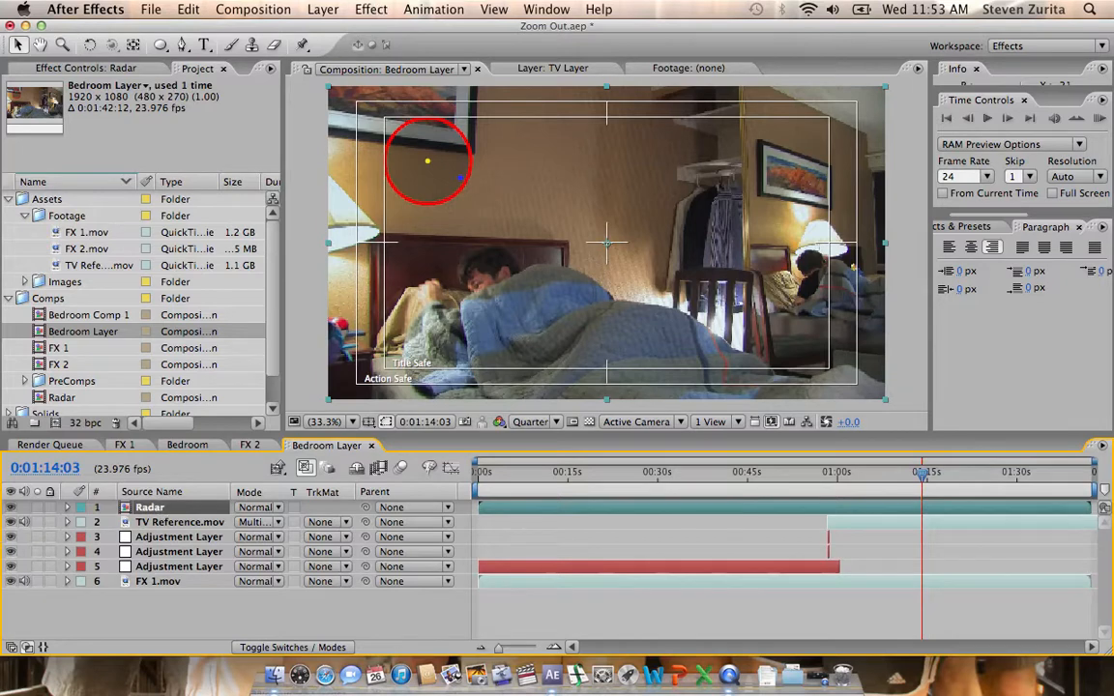
# - Create a red 1920 × 1080 solid layer named Health Bar
pyautogui.click(322, 10)
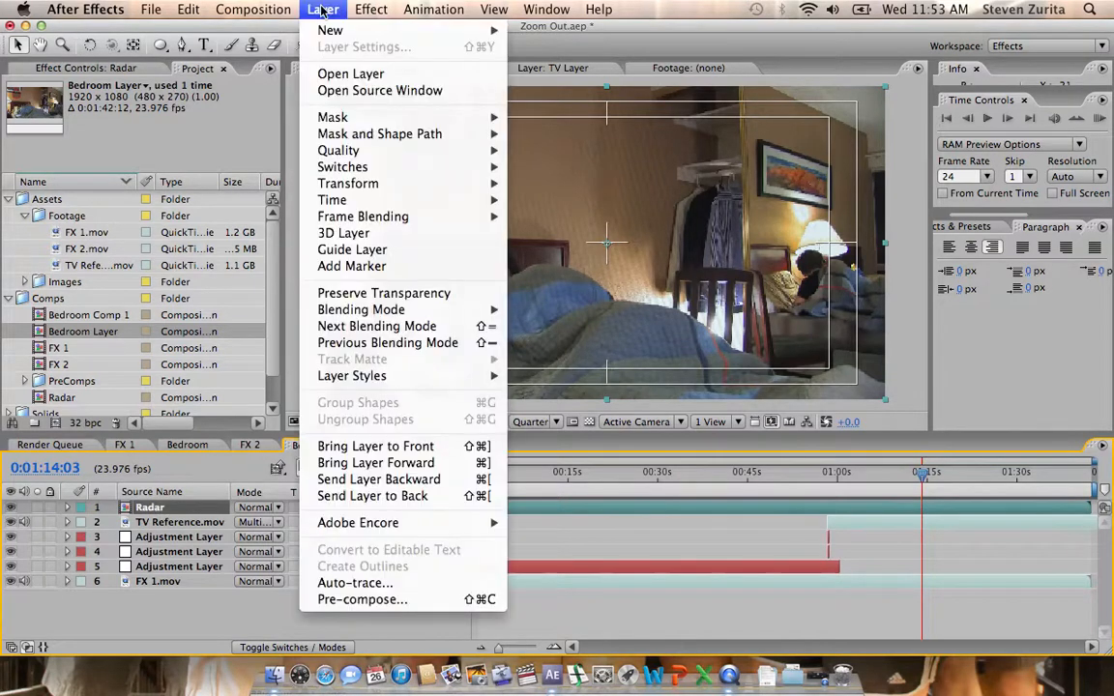
pyautogui.moveTo(334, 30)
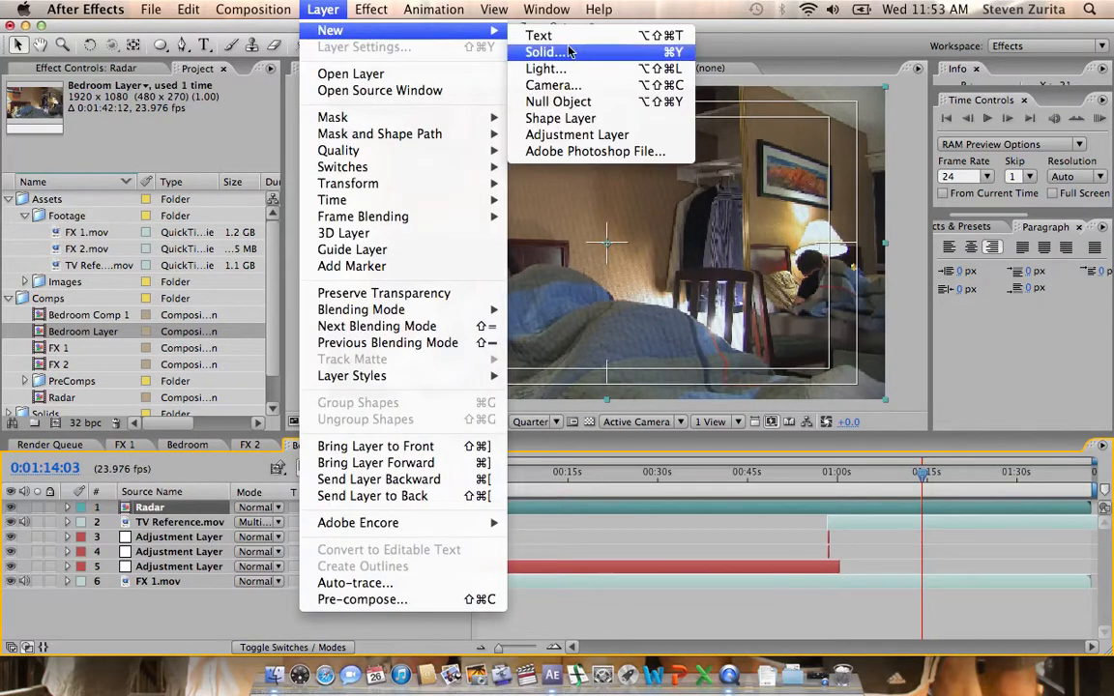
pyautogui.click(555, 53)
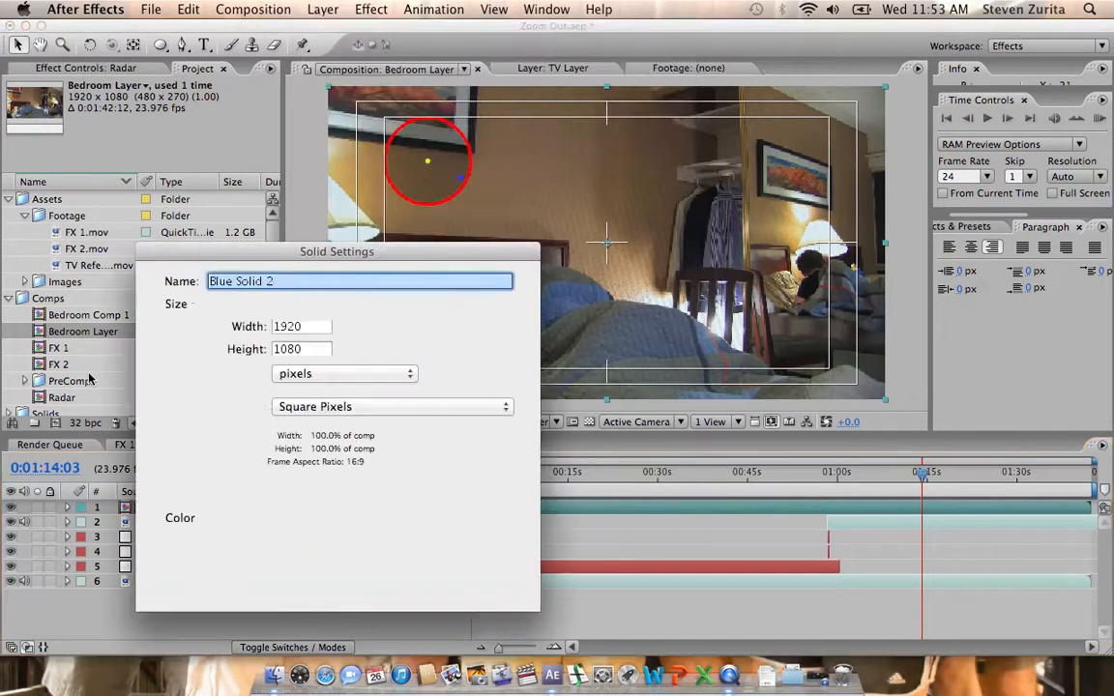
pyautogui.click(230, 547)
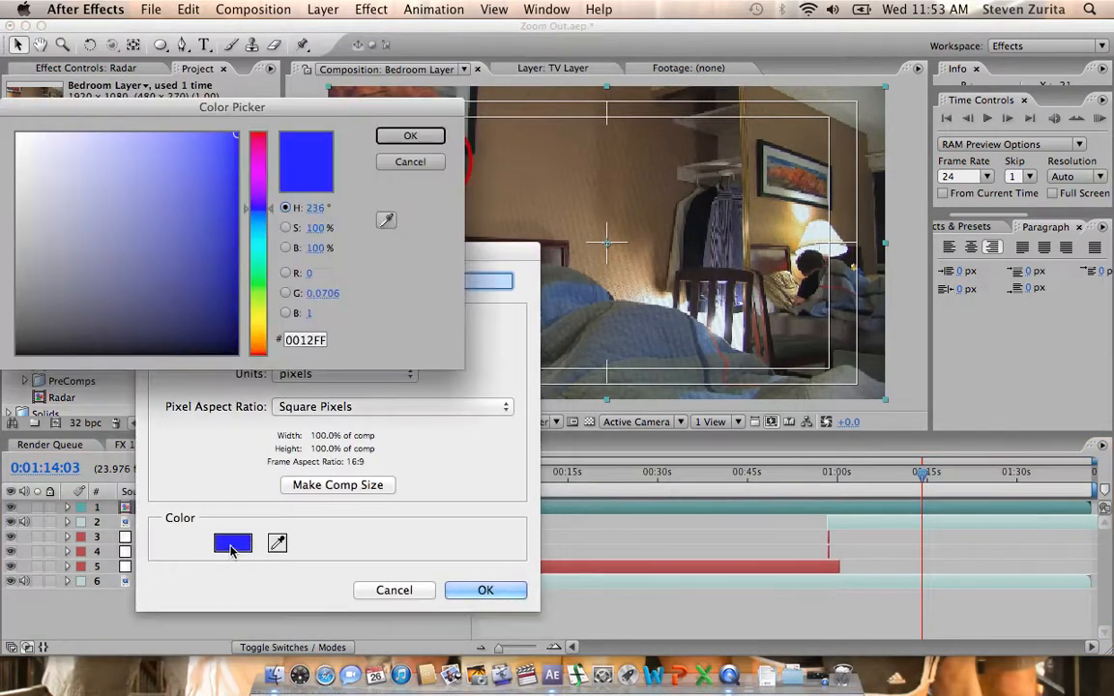
pyautogui.moveTo(254, 170); pyautogui.dragTo(254, 133)
pyautogui.press('Return')
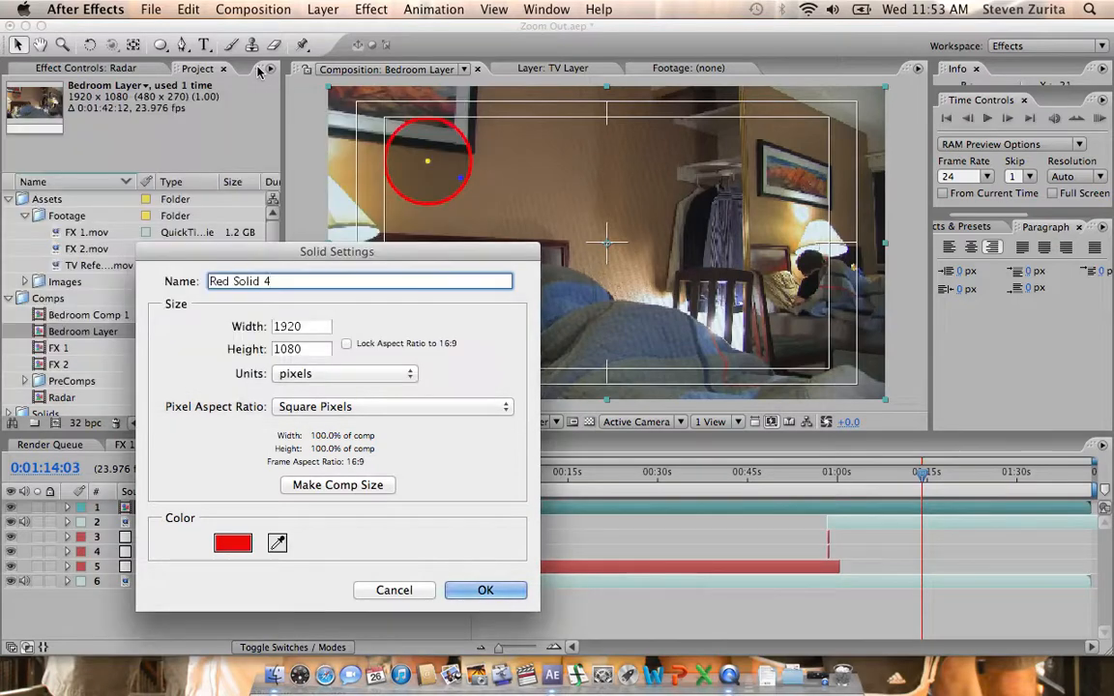
pyautogui.press('super+a')
pyautogui.write('Health Bar')
pyautogui.press('Return')
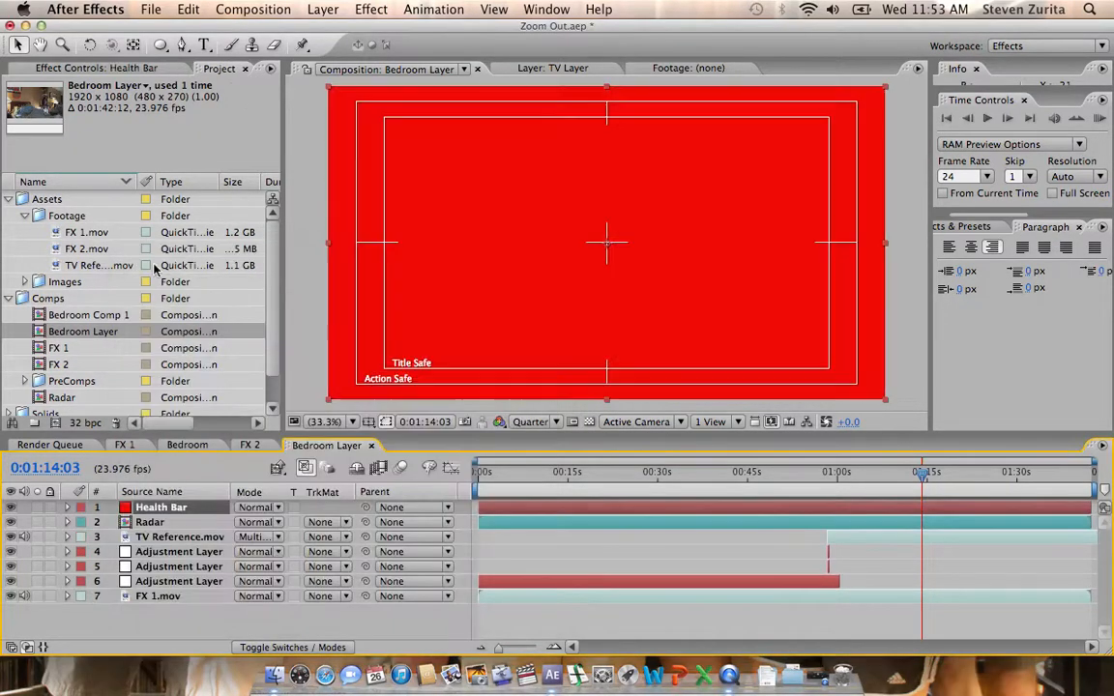
# - Show the grid and mask the Health Bar solid to a thin horizontal rectangle in the lower-right corner of the title-safe area
pyautogui.click(369, 426)
pyautogui.click(382, 548)
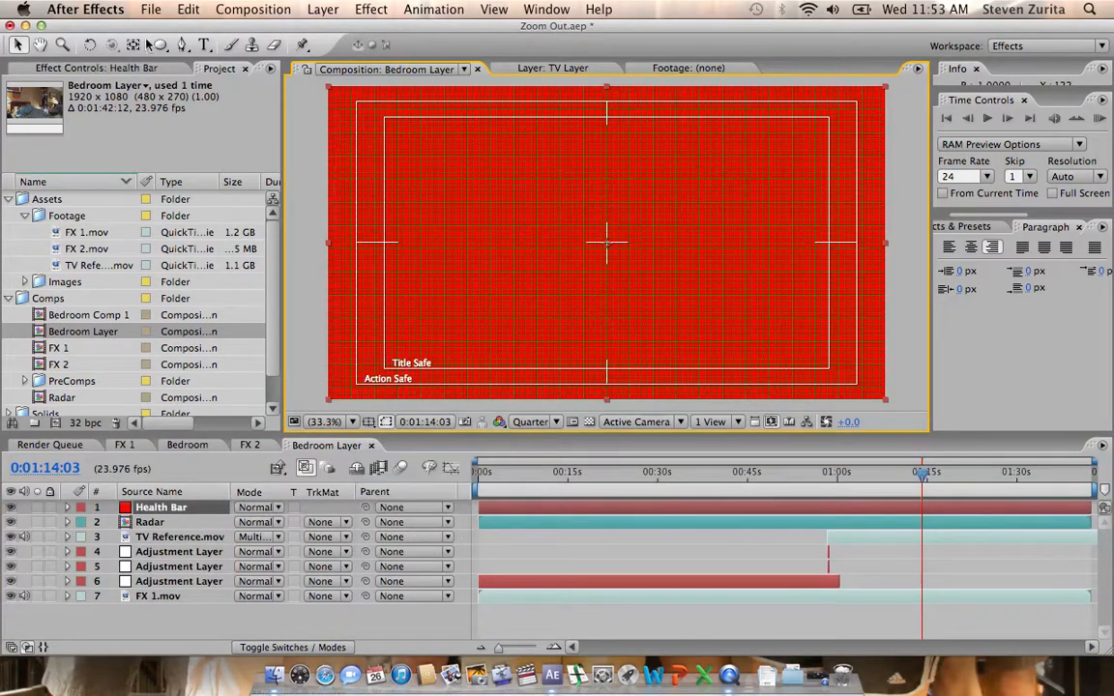
pyautogui.moveTo(160, 44); pyautogui.dragTo(220, 46)
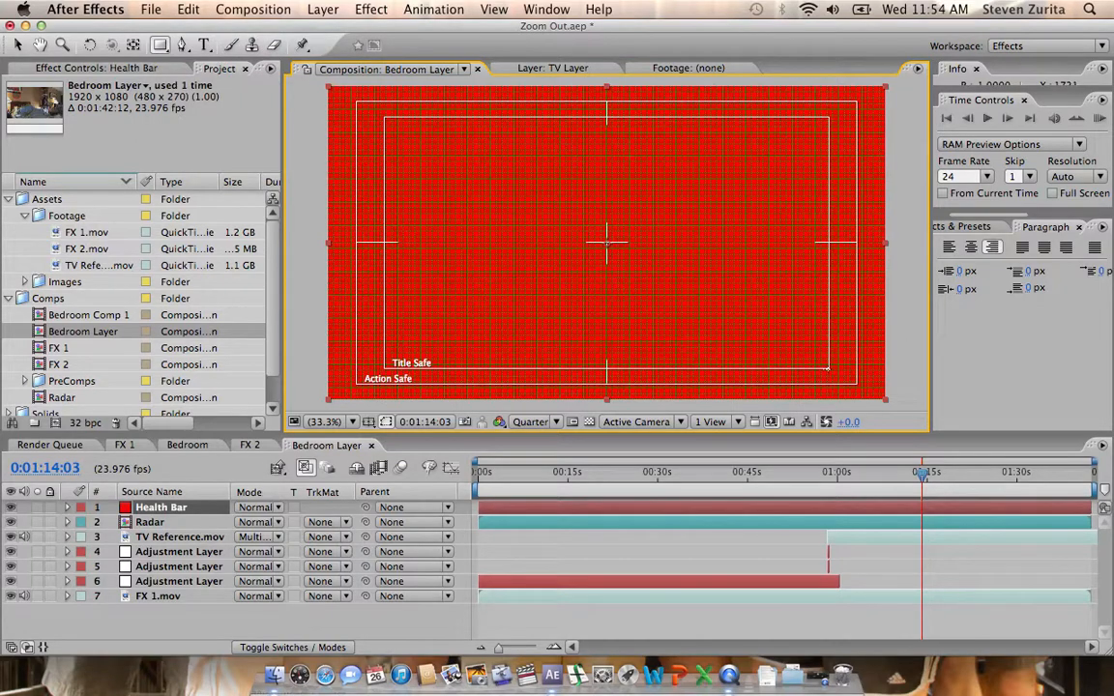
pyautogui.moveTo(828, 368)
pyautogui.mouseDown()
pyautogui.moveTo(828, 357)
pyautogui.moveTo(676, 350)
pyautogui.mouseUp()
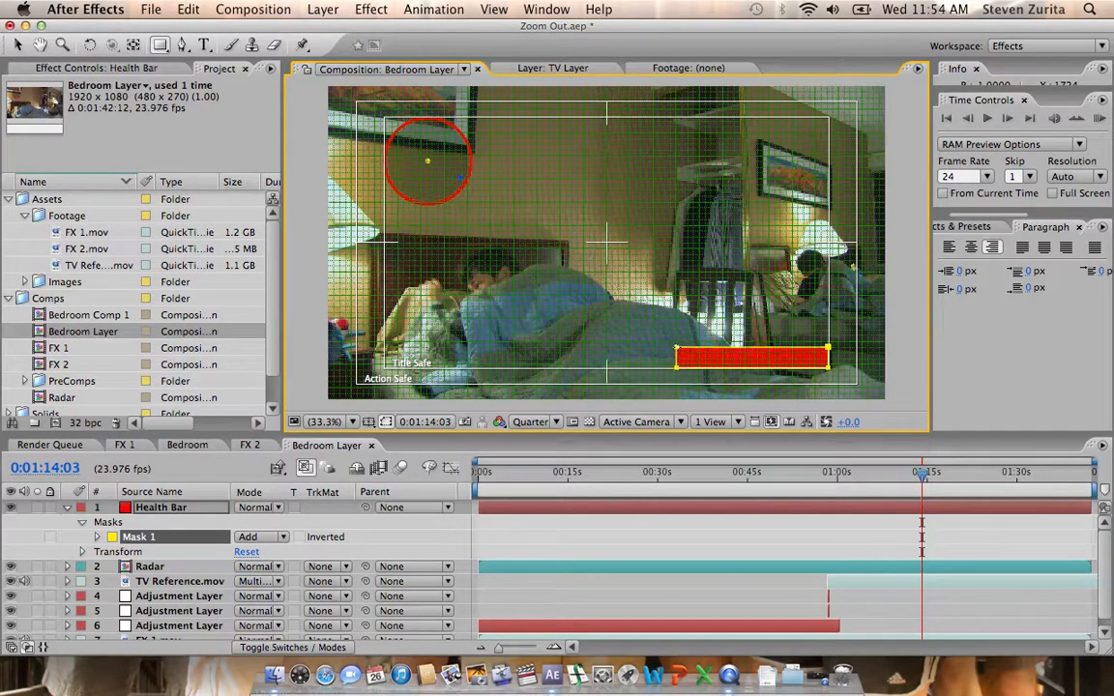
# - Shift the top edge of the Health Bar's mask slightly left to slant the rectangle into a parallelogram
pyautogui.press('v')
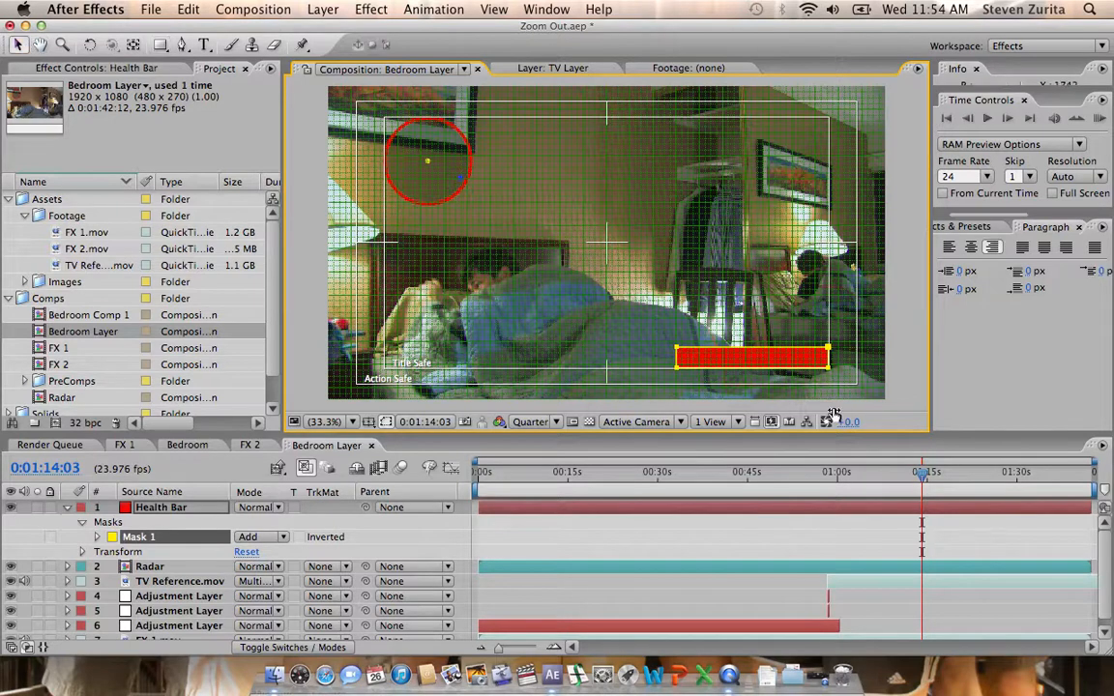
pyautogui.click(760, 338)
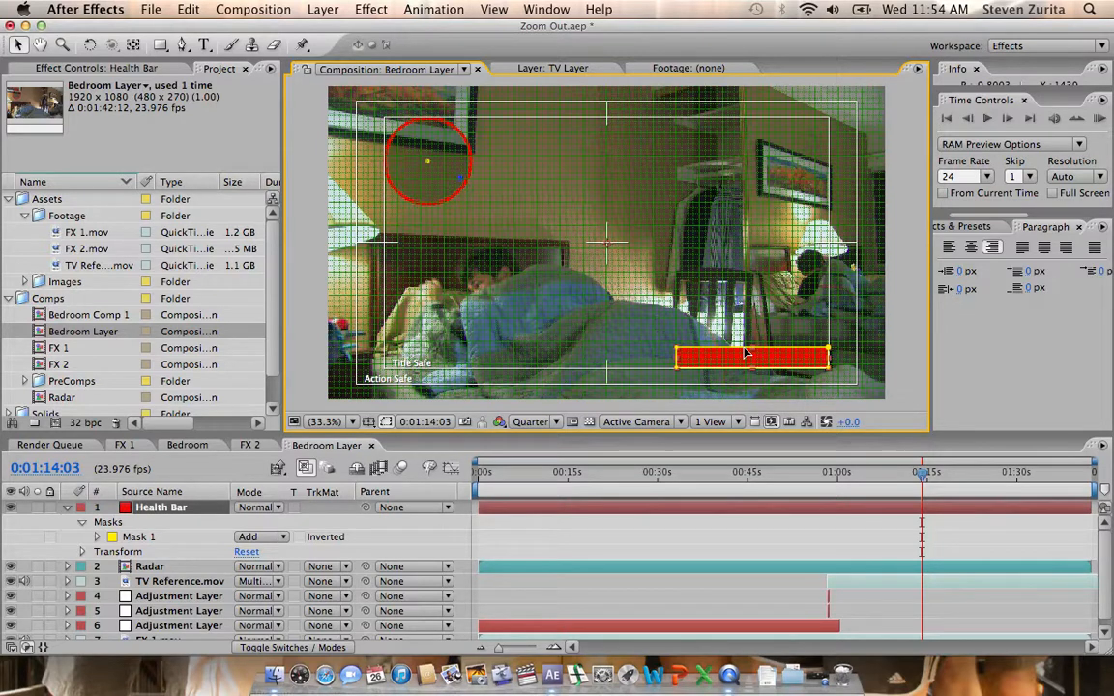
pyautogui.click(746, 354)
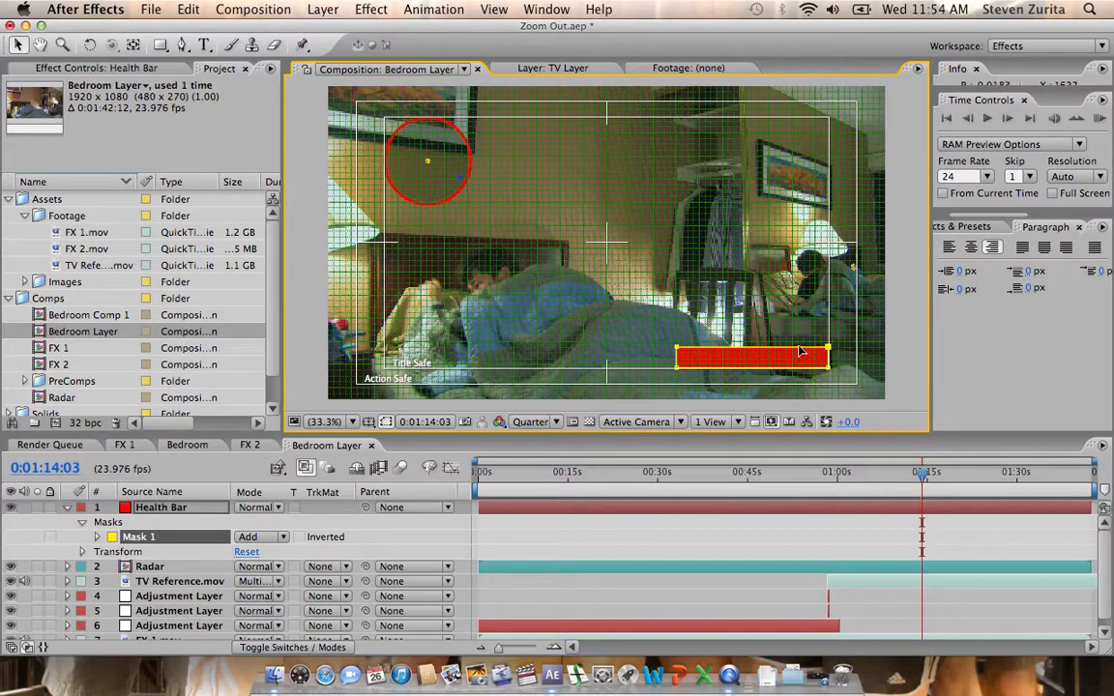
pyautogui.moveTo(800, 351); pyautogui.dragTo(785, 353)
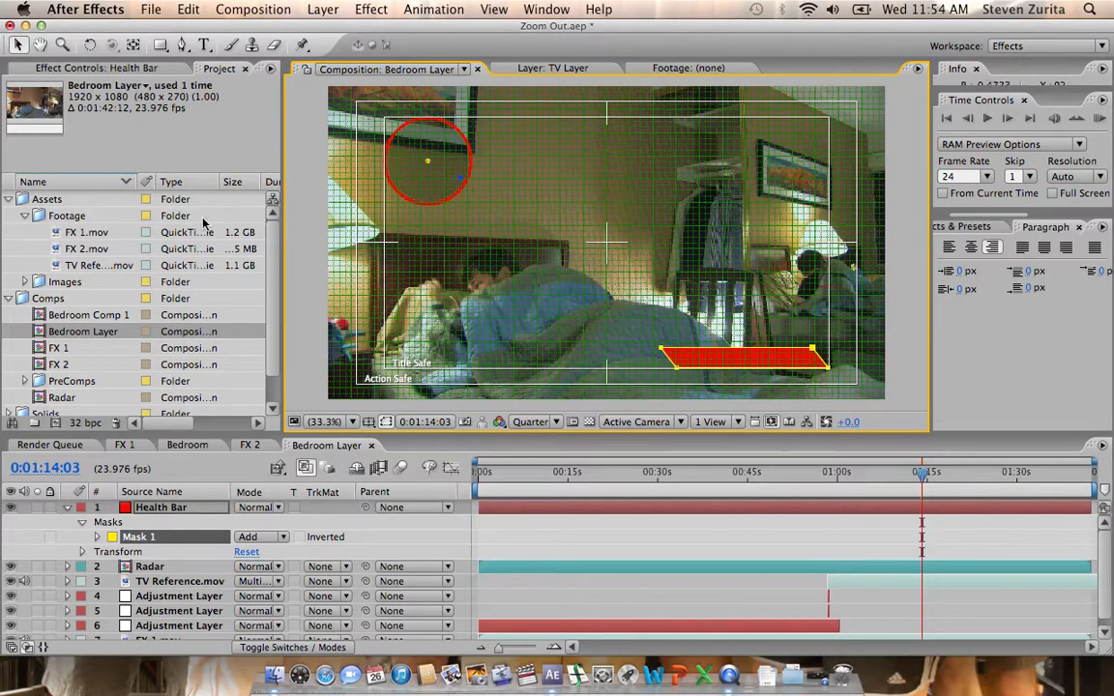
# - Move the Health Bar layer horizontally to position 1020, 540
pyautogui.click(204, 45)
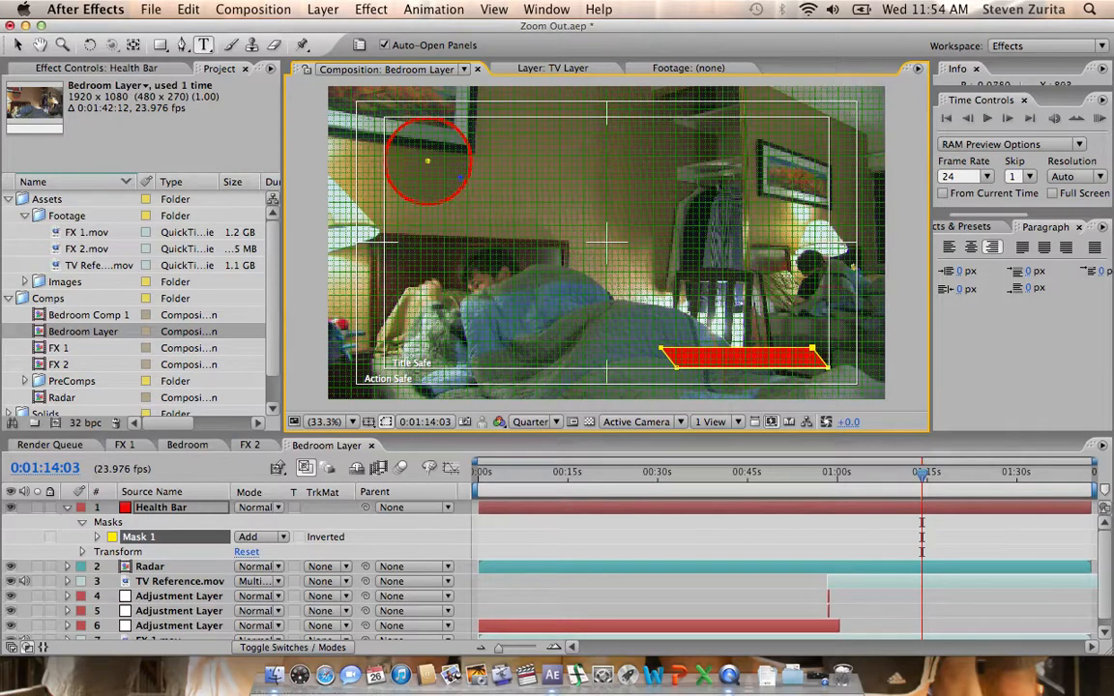
pyautogui.click(174, 510)
pyautogui.press('p')
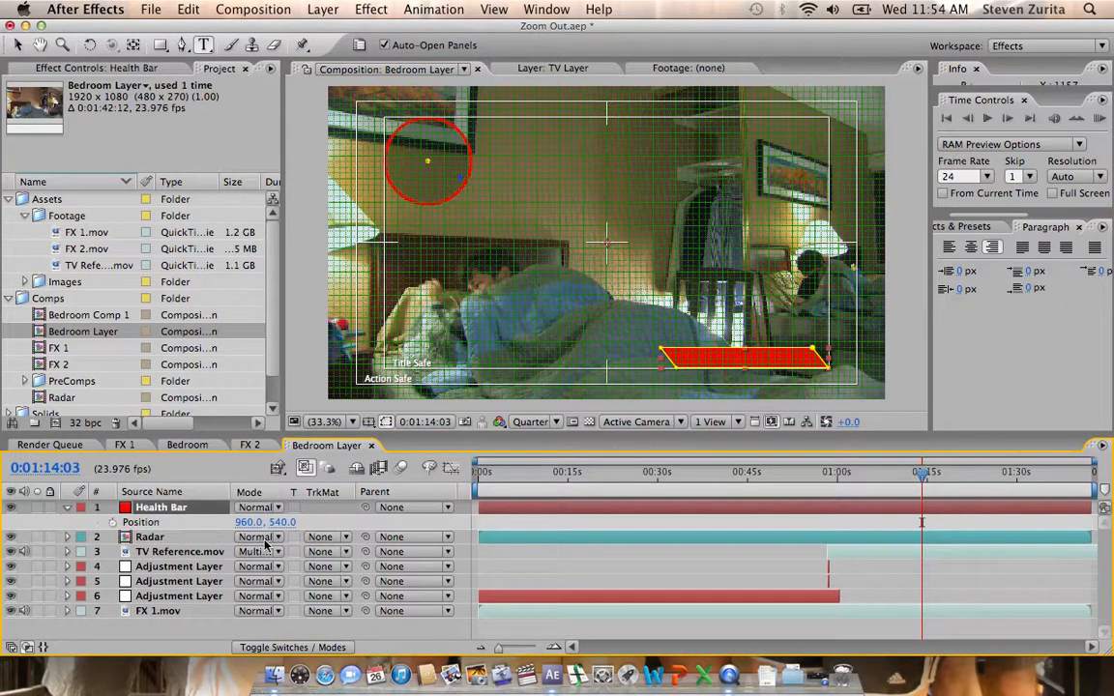
pyautogui.moveTo(247, 522); pyautogui.dragTo(305, 523)
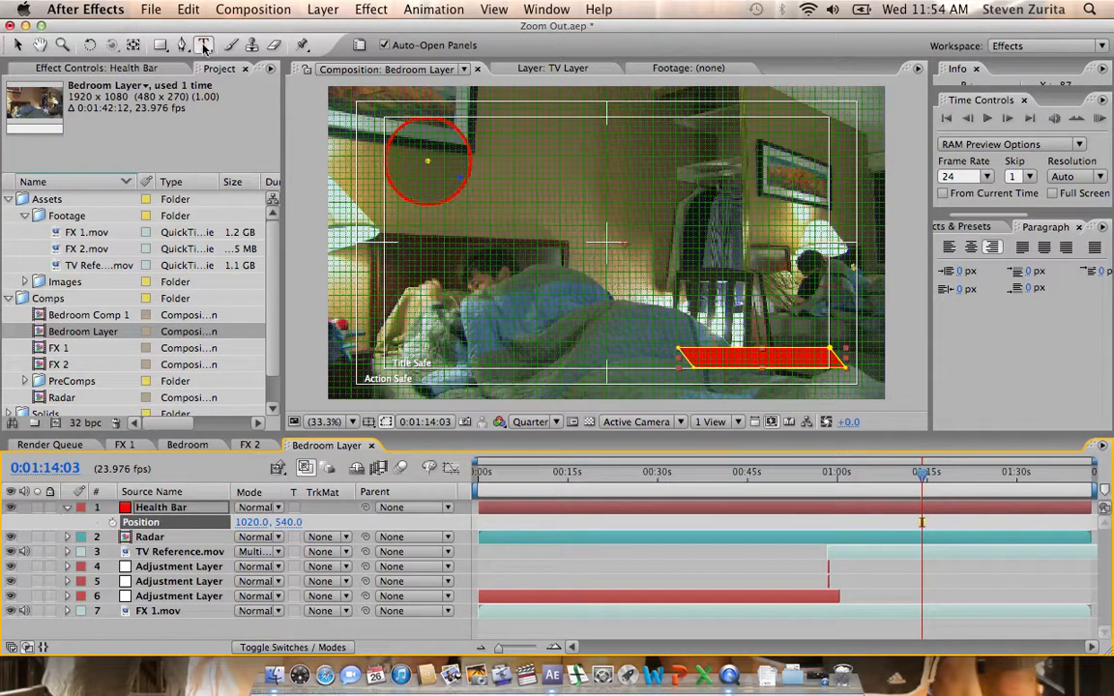
# - Add the text "health" at a 40 px font size and place it directly beside the left end of the red bar
pyautogui.click(605, 368)
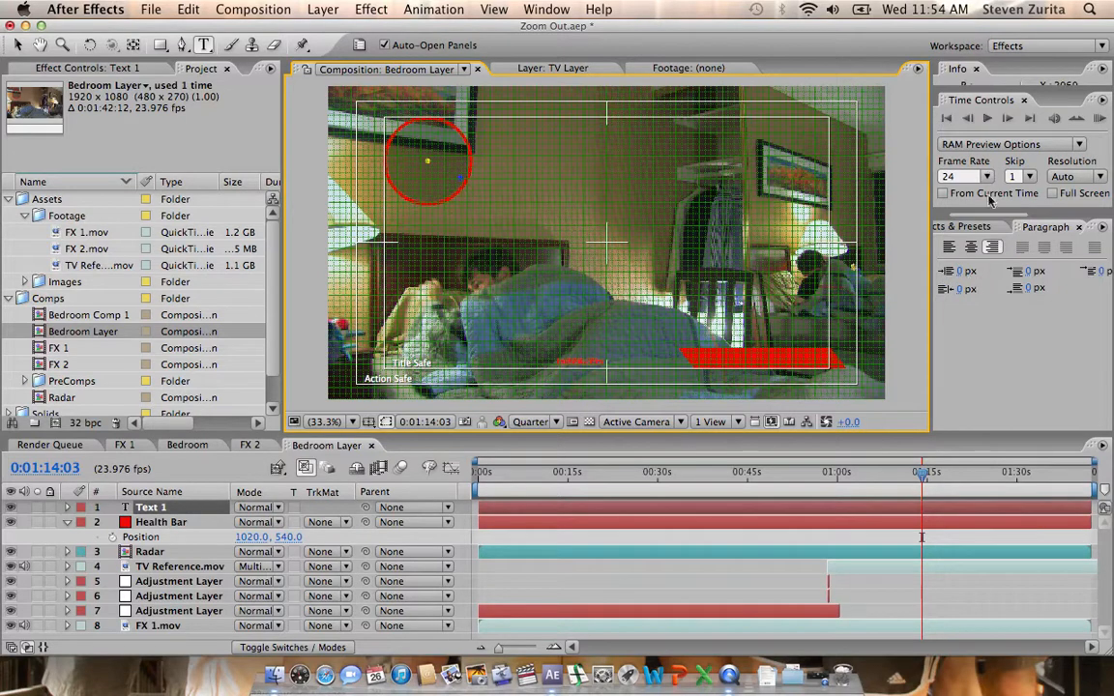
pyautogui.moveTo(994, 216); pyautogui.dragTo(1038, 217)
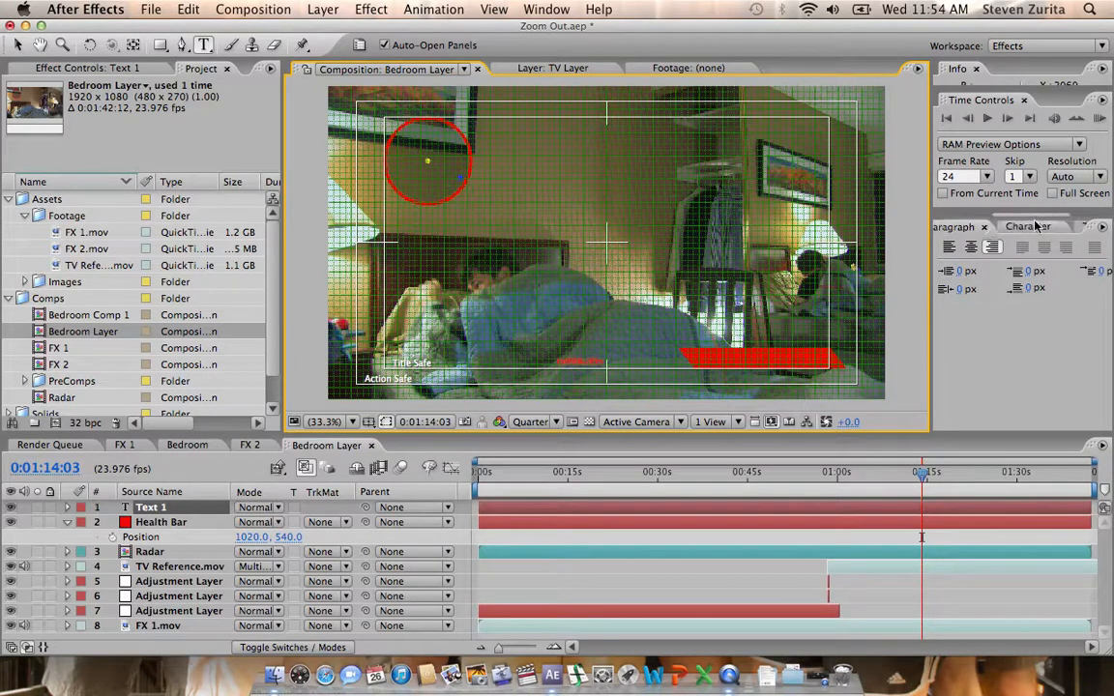
pyautogui.click(1035, 227)
pyautogui.click(967, 296)
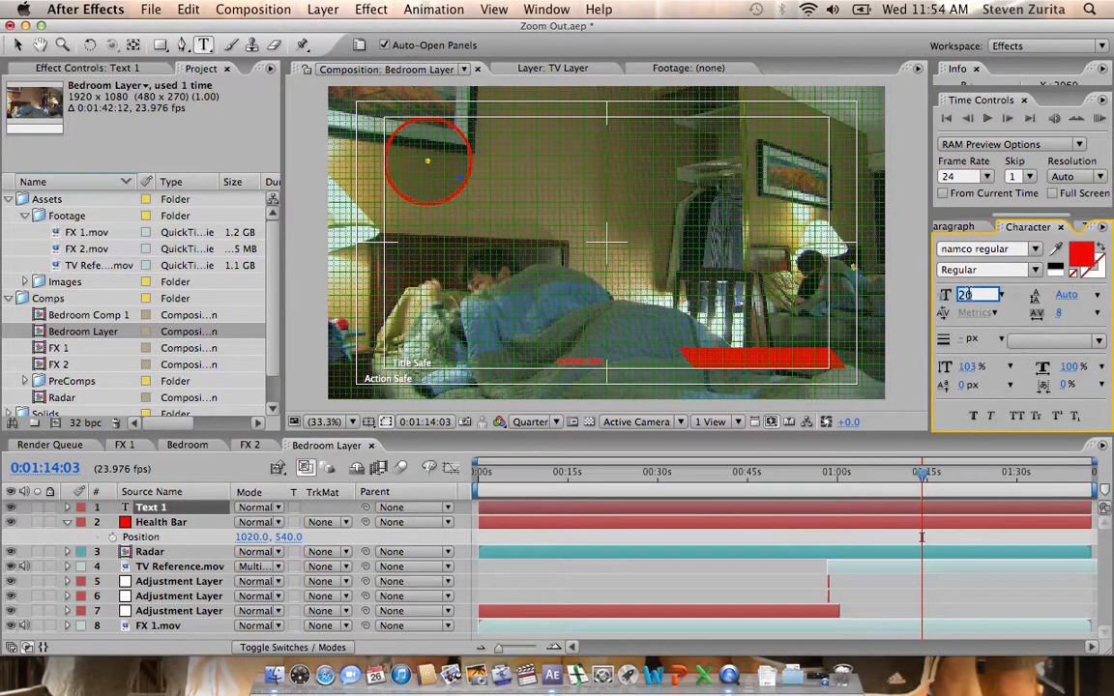
pyautogui.write('40')
pyautogui.press('Return')
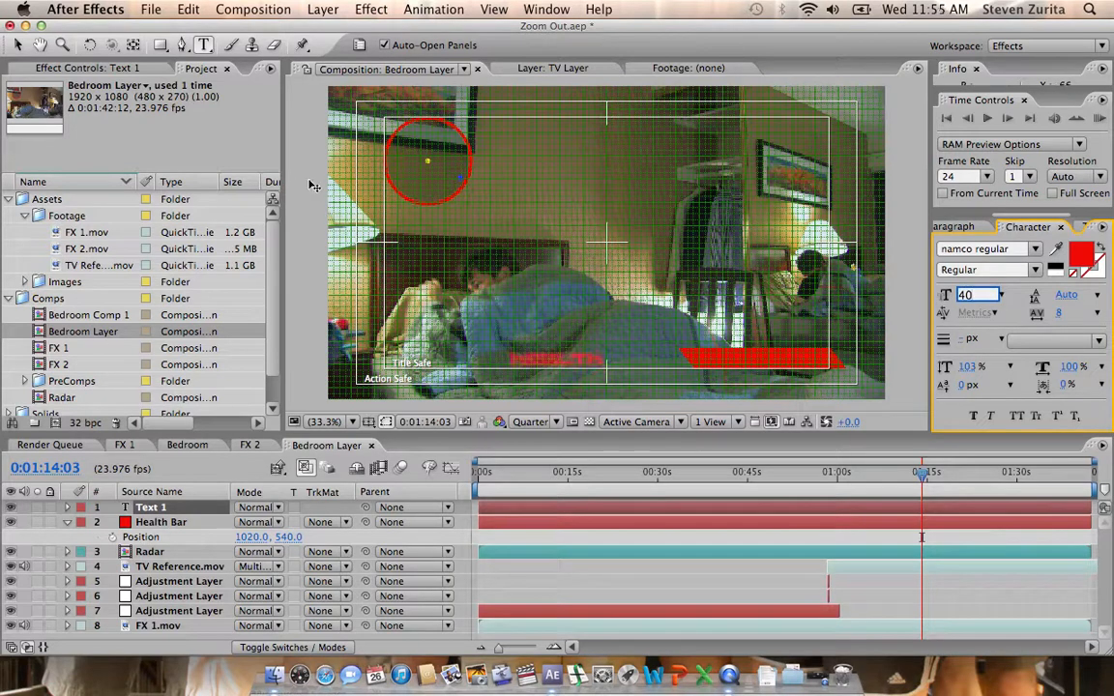
pyautogui.click(17, 45)
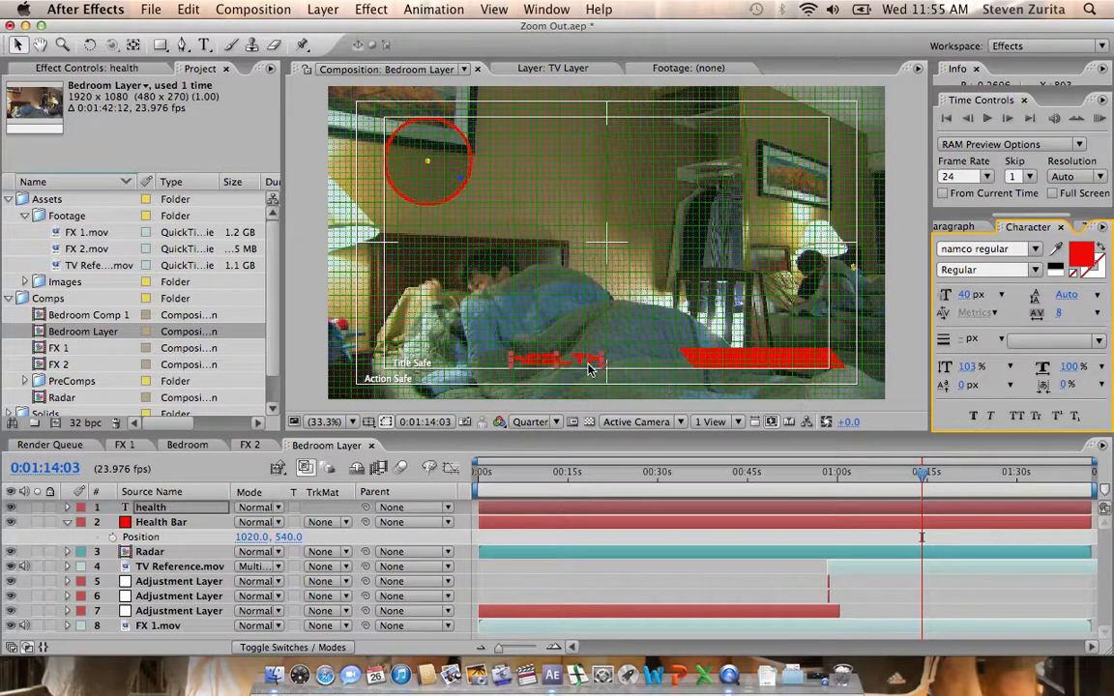
pyautogui.moveTo(589, 368)
pyautogui.mouseDown()
pyautogui.moveTo(667, 368)
pyautogui.moveTo(655, 367)
pyautogui.mouseUp()
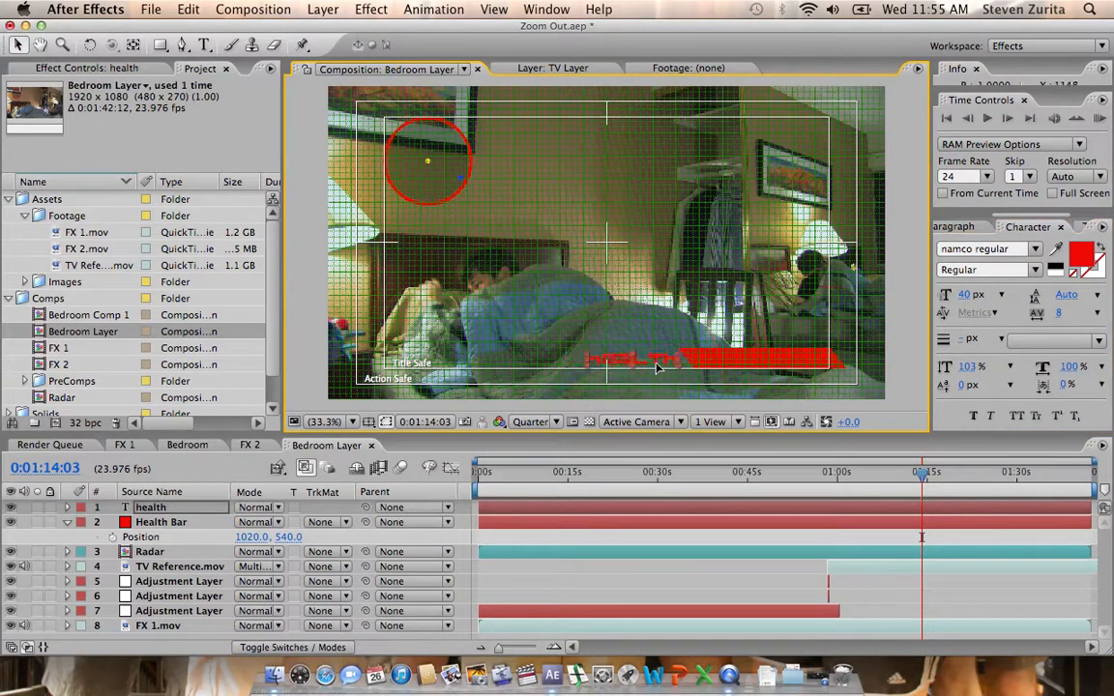
# - Set the current time to 0:01:25:05 and hide the composition grid
pyautogui.click(163, 522)
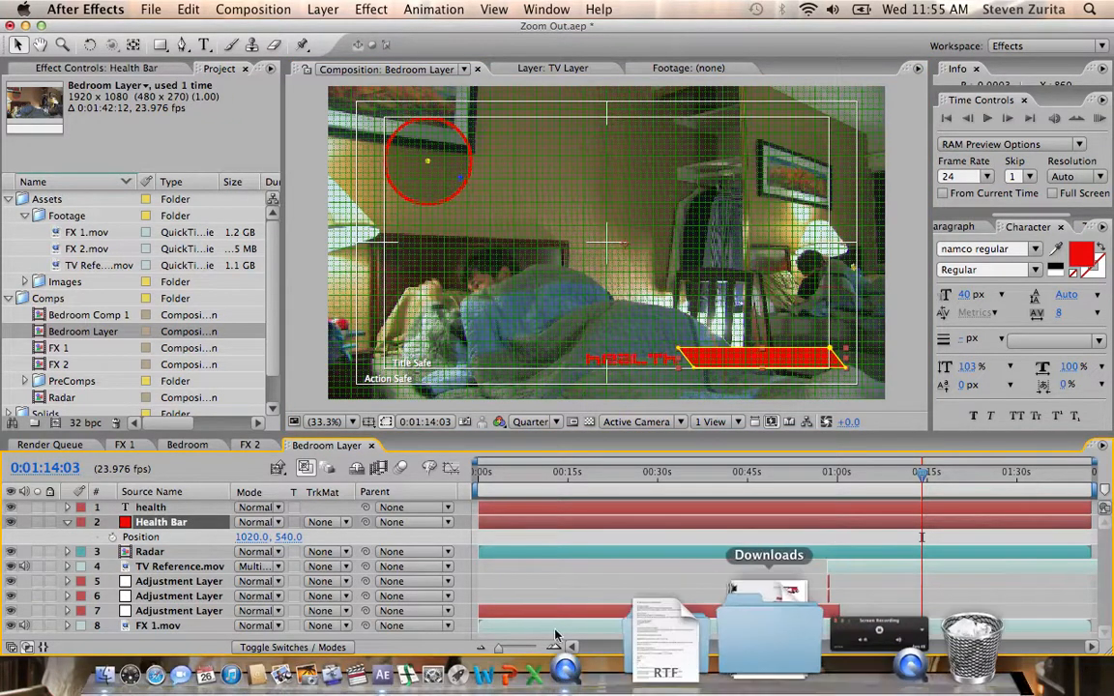
pyautogui.click(998, 474)
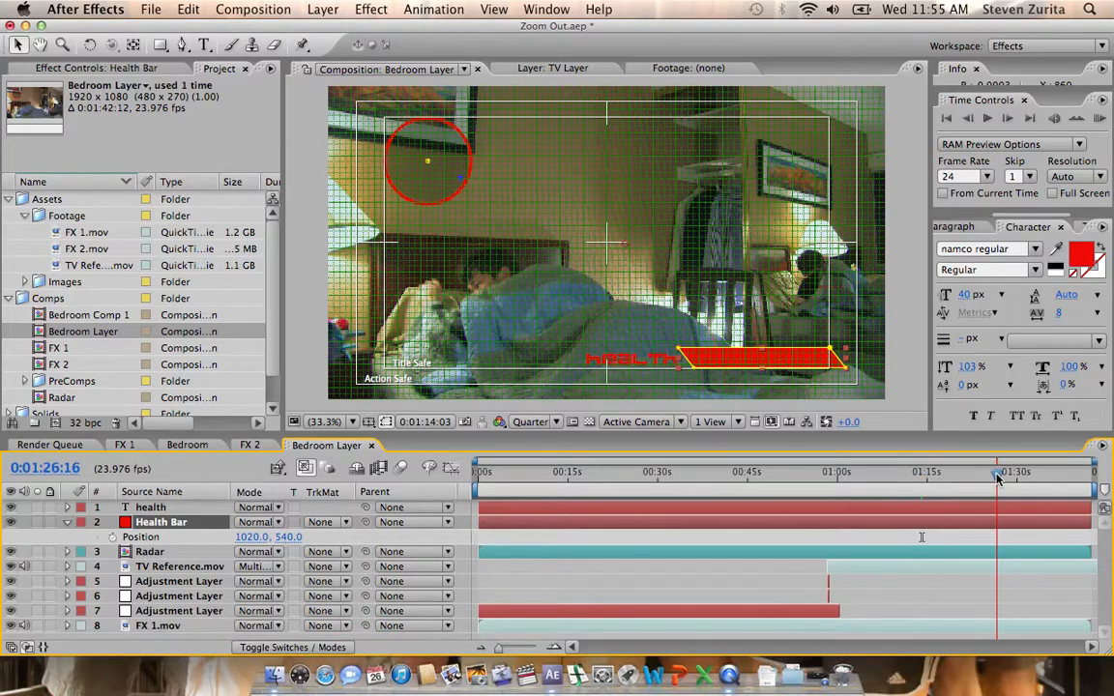
pyautogui.moveTo(998, 478); pyautogui.dragTo(988, 478)
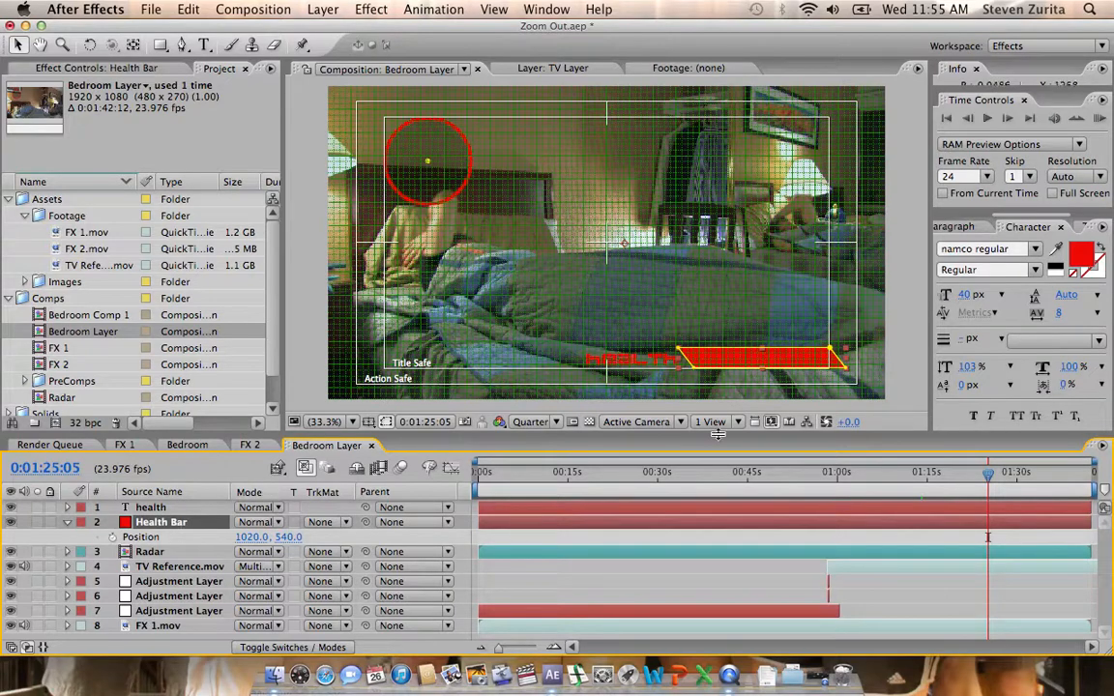
pyautogui.click(384, 422)
pyautogui.click(369, 422)
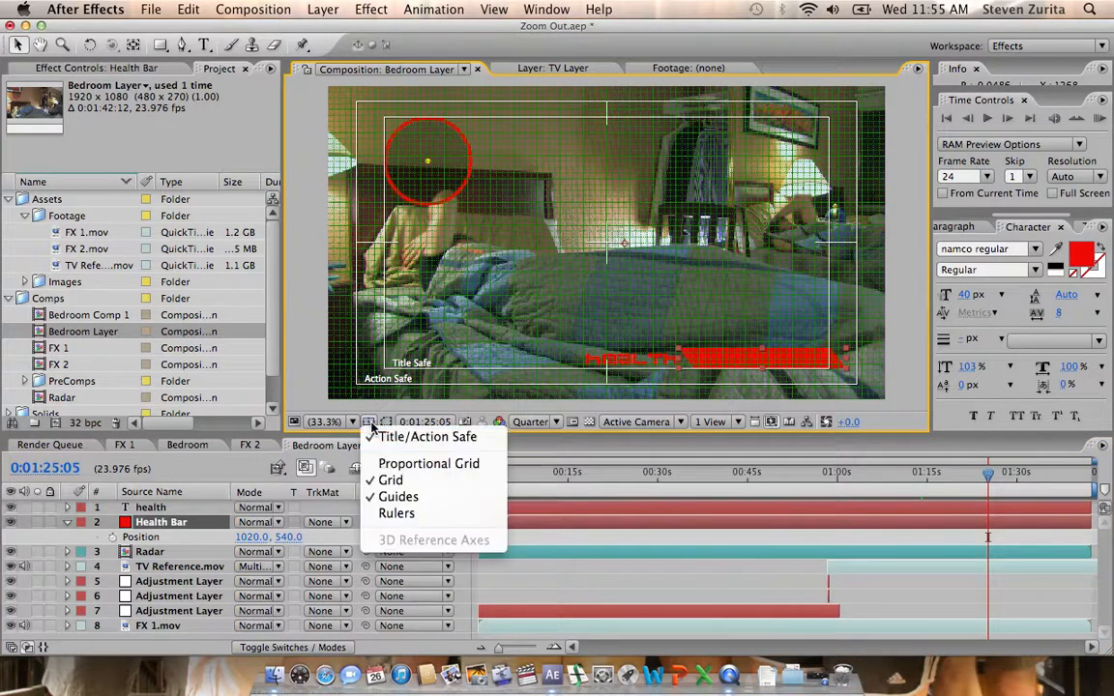
pyautogui.click(386, 480)
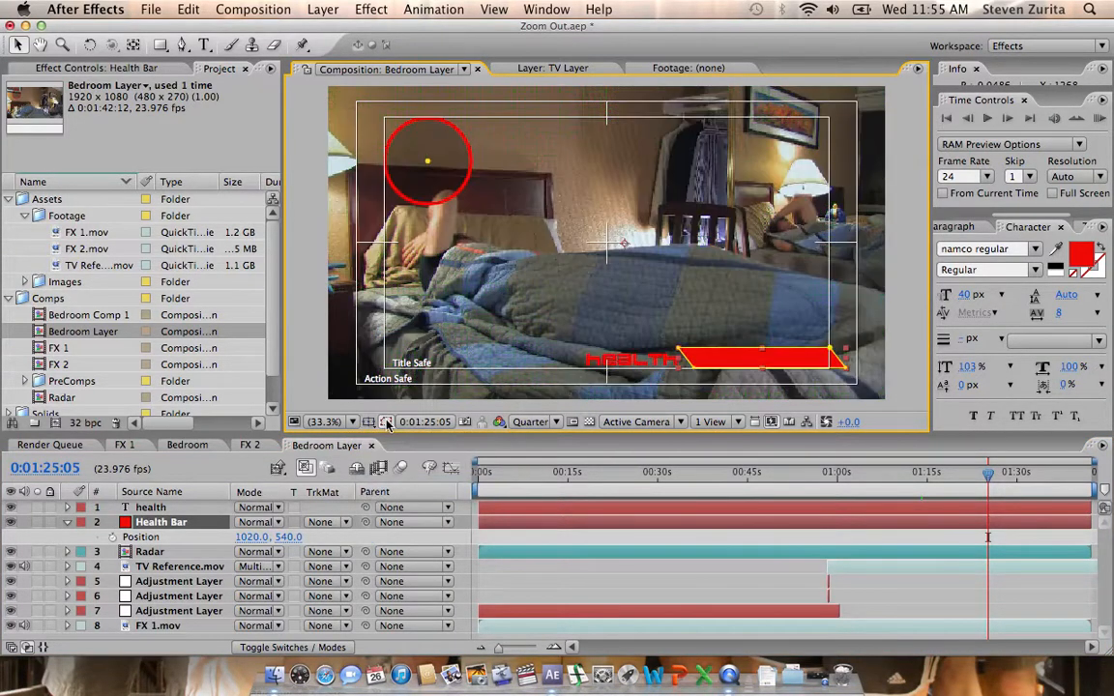
pyautogui.click(370, 9)
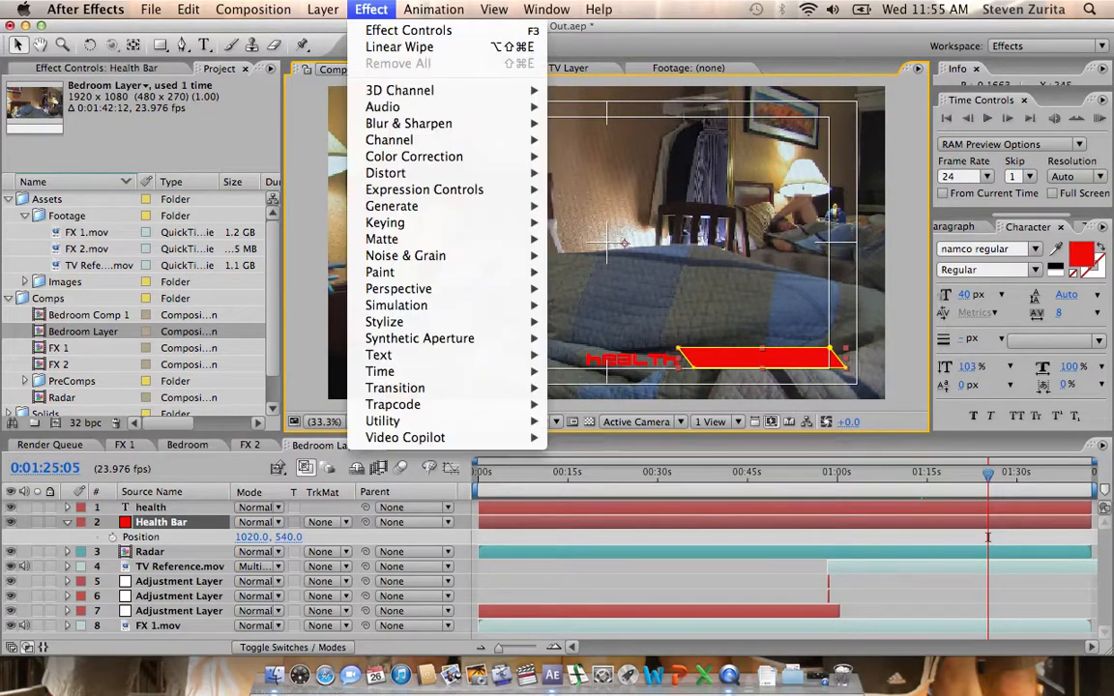
pyautogui.moveTo(418, 437)
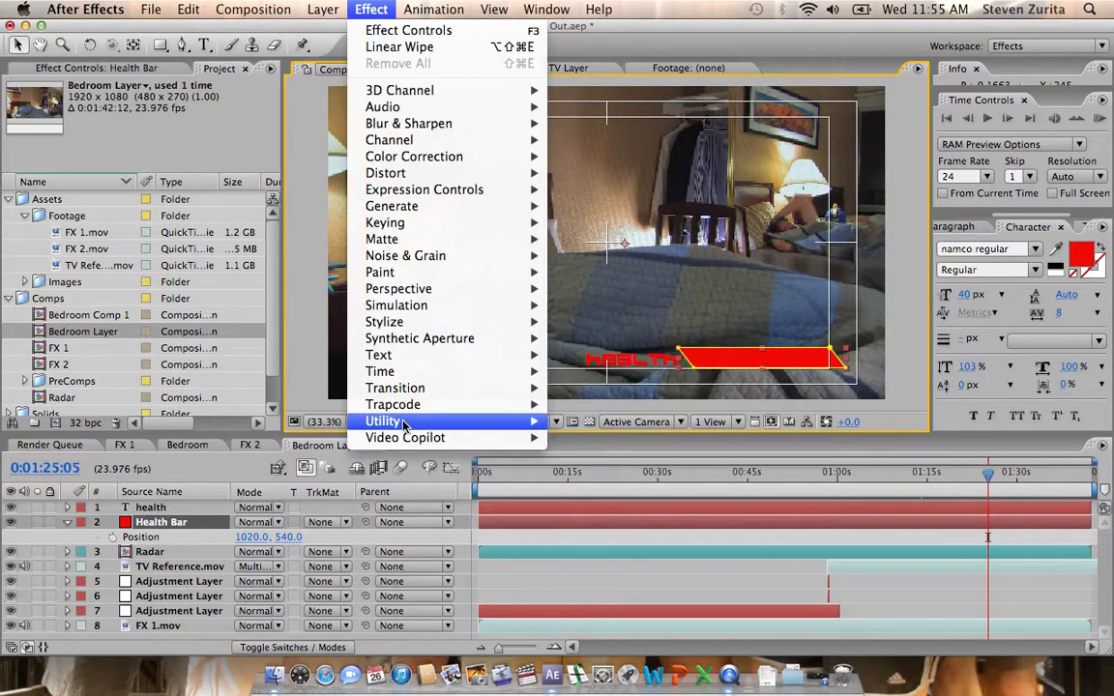
pyautogui.moveTo(396, 392)
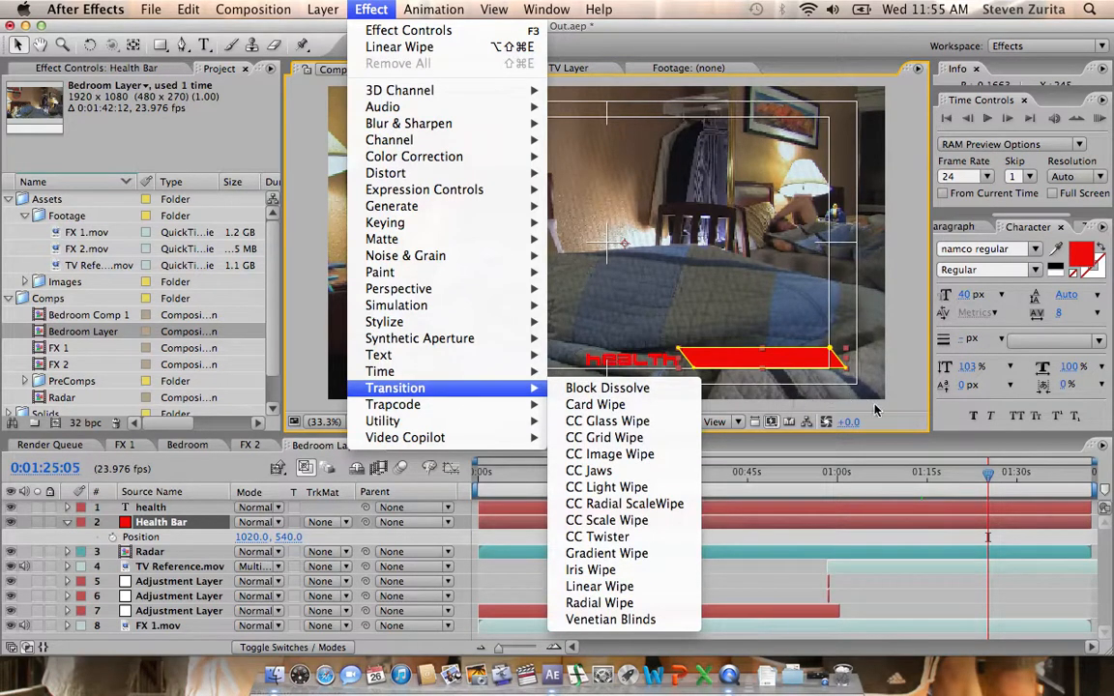
pyautogui.click(808, 361)
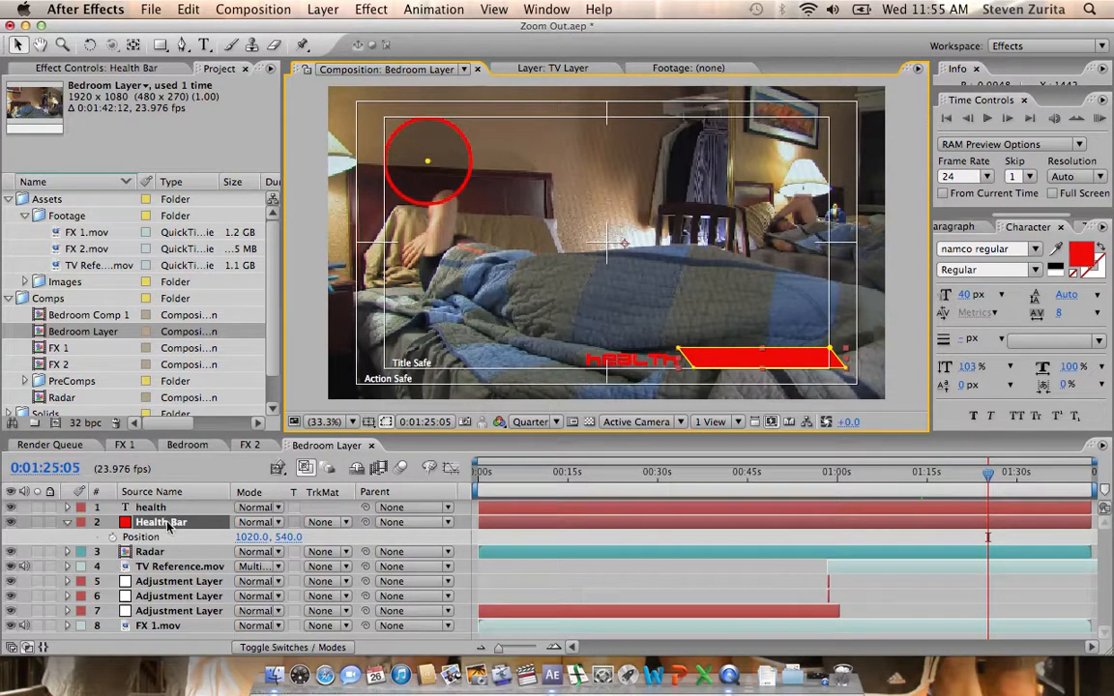
# - Duplicate Mask 1 on the Health Bar layer and set the copy's mask mode to Subtract
pyautogui.press('m')
pyautogui.press('m')
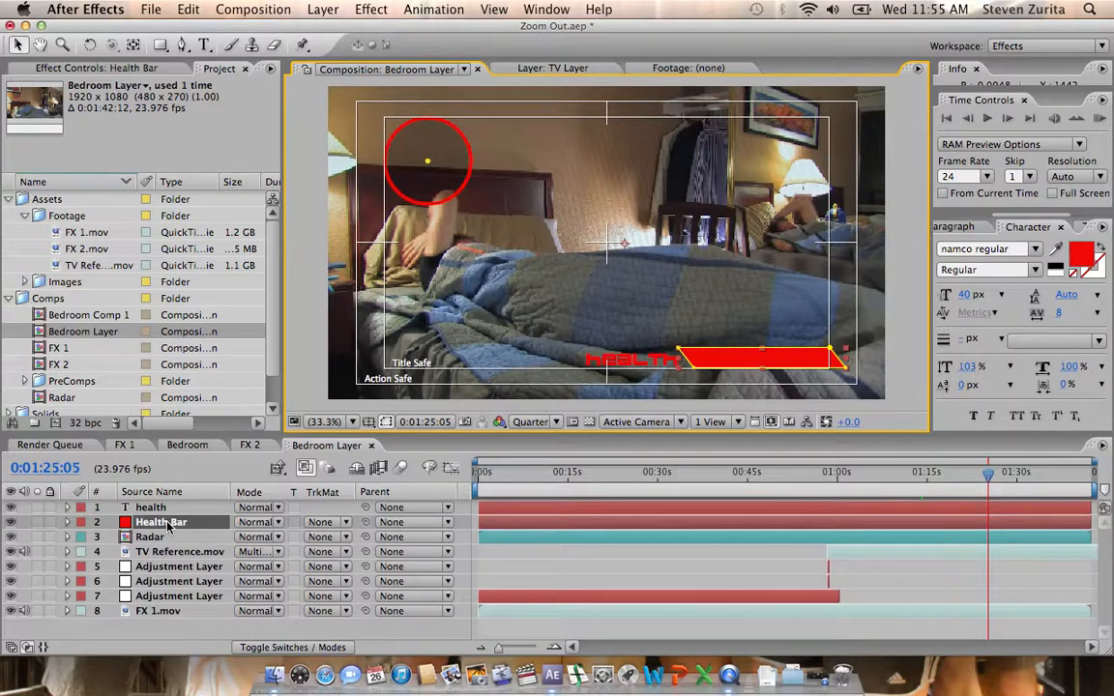
pyautogui.press('m')
pyautogui.click(145, 536)
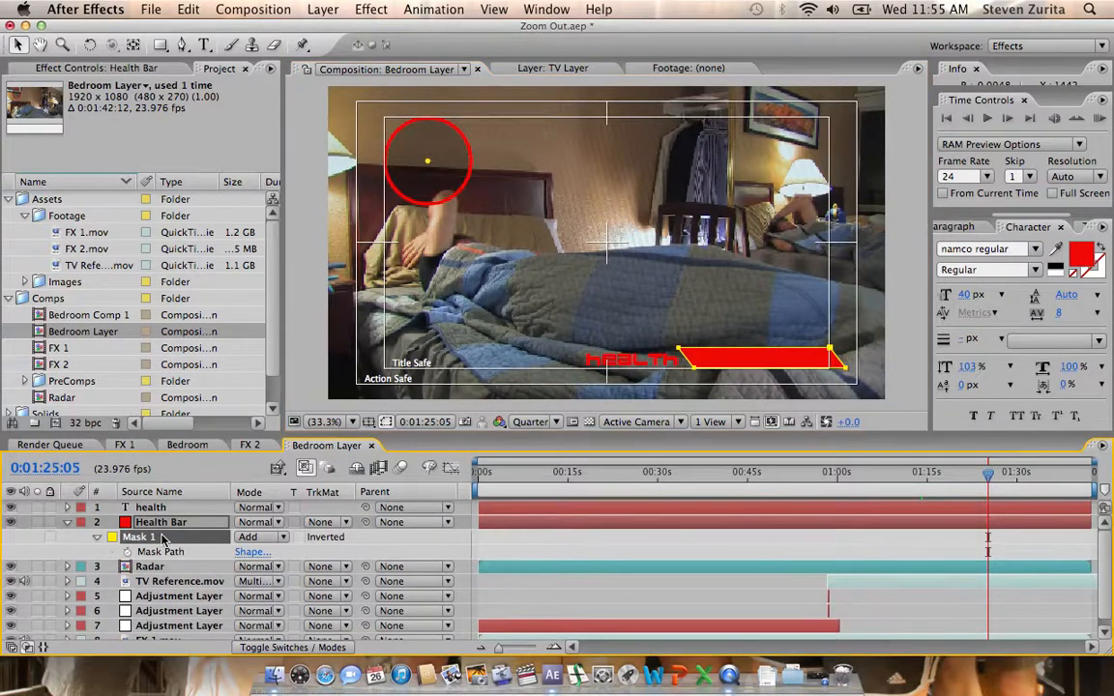
pyautogui.press('super+d')
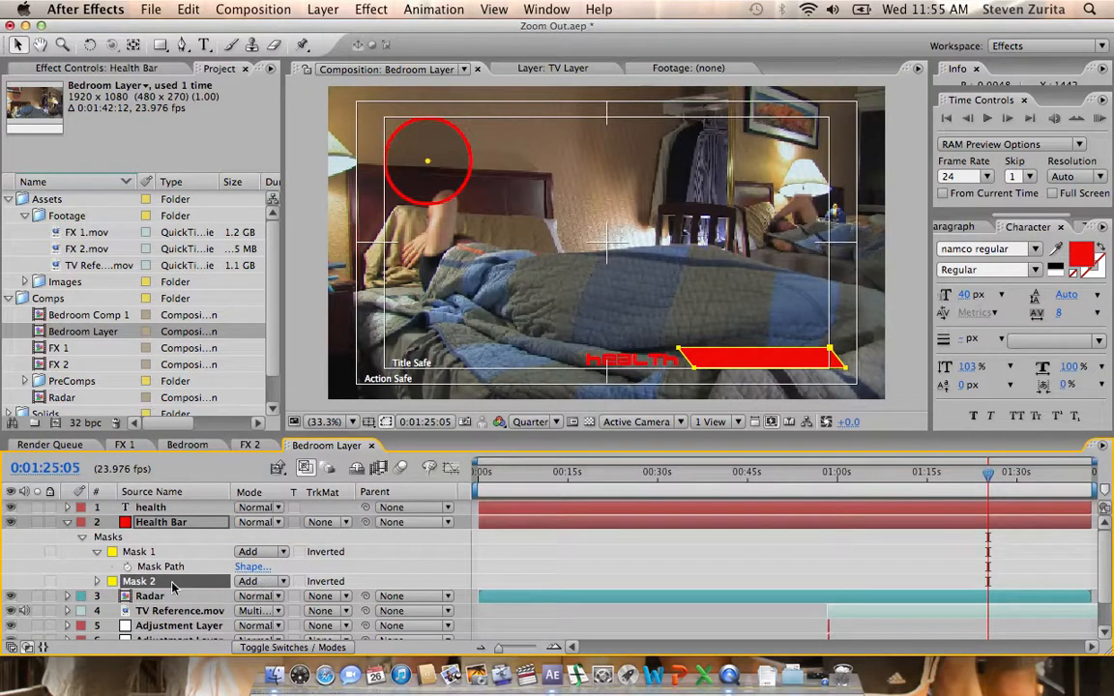
pyautogui.click(253, 581)
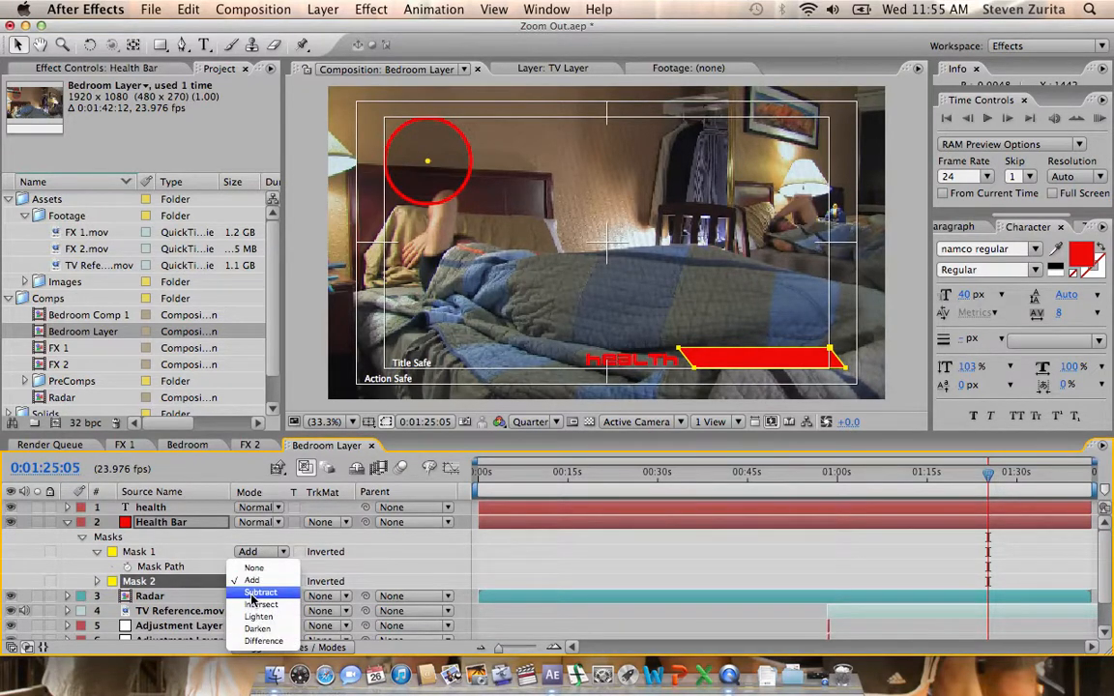
pyautogui.click(253, 593)
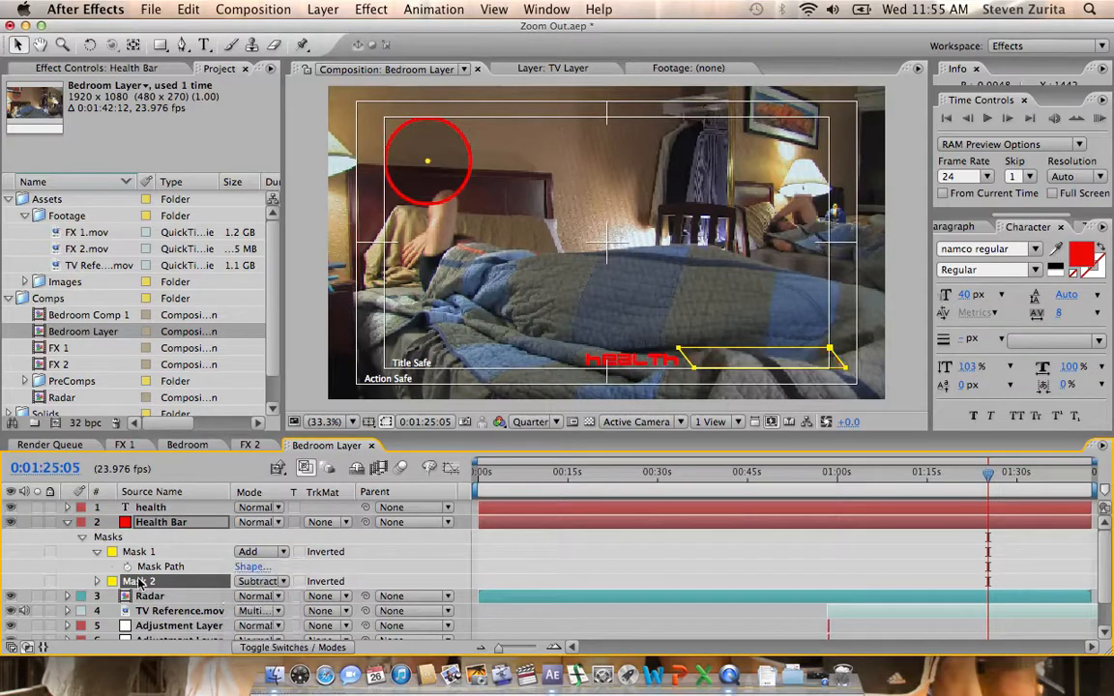
# - Reveal all of Mask 2's properties and set a Mask Path keyframe at 0:01:37:03
pyautogui.press('p')
pyautogui.press('p')
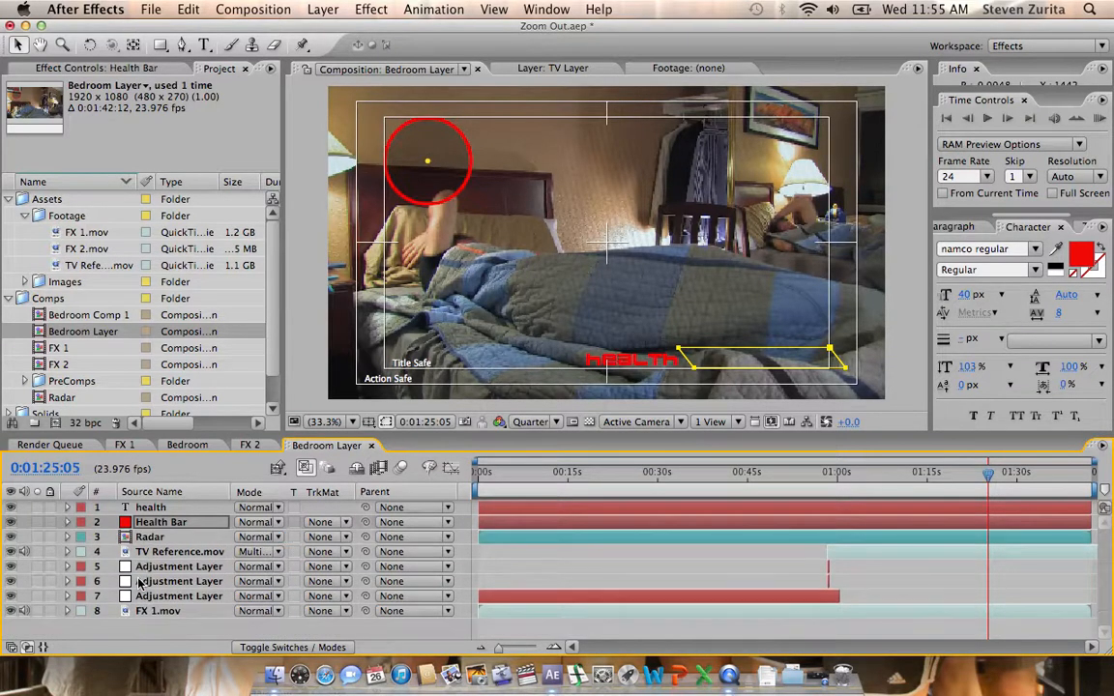
pyautogui.press('p')
pyautogui.press('p')
pyautogui.press('m')
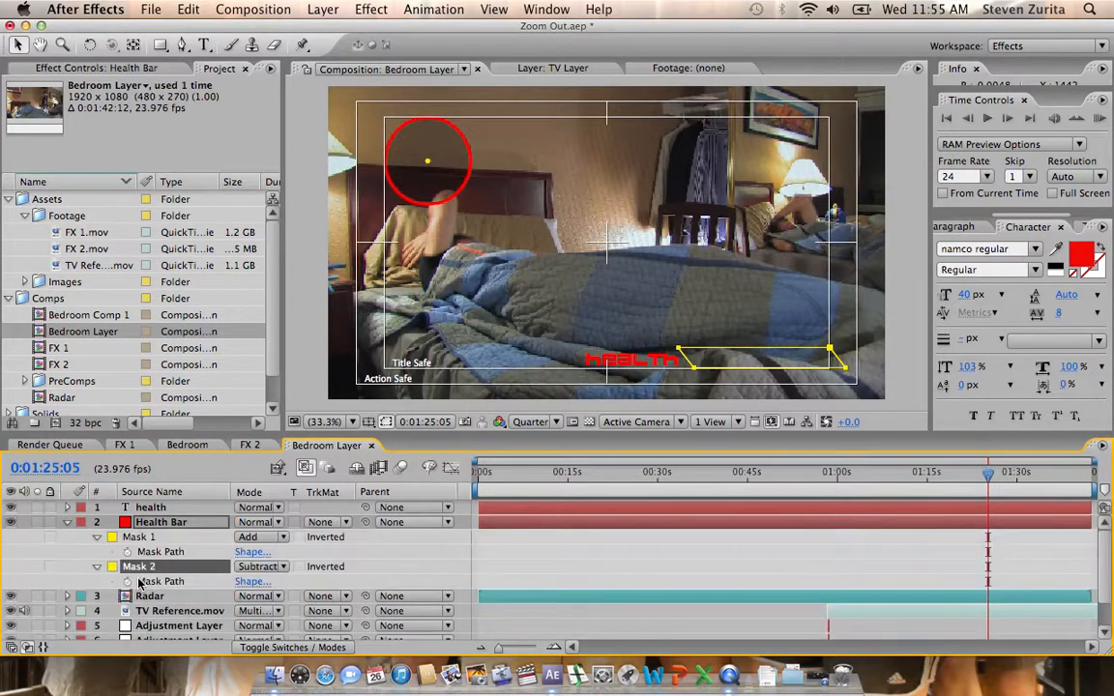
pyautogui.press('m')
pyautogui.click(98, 538)
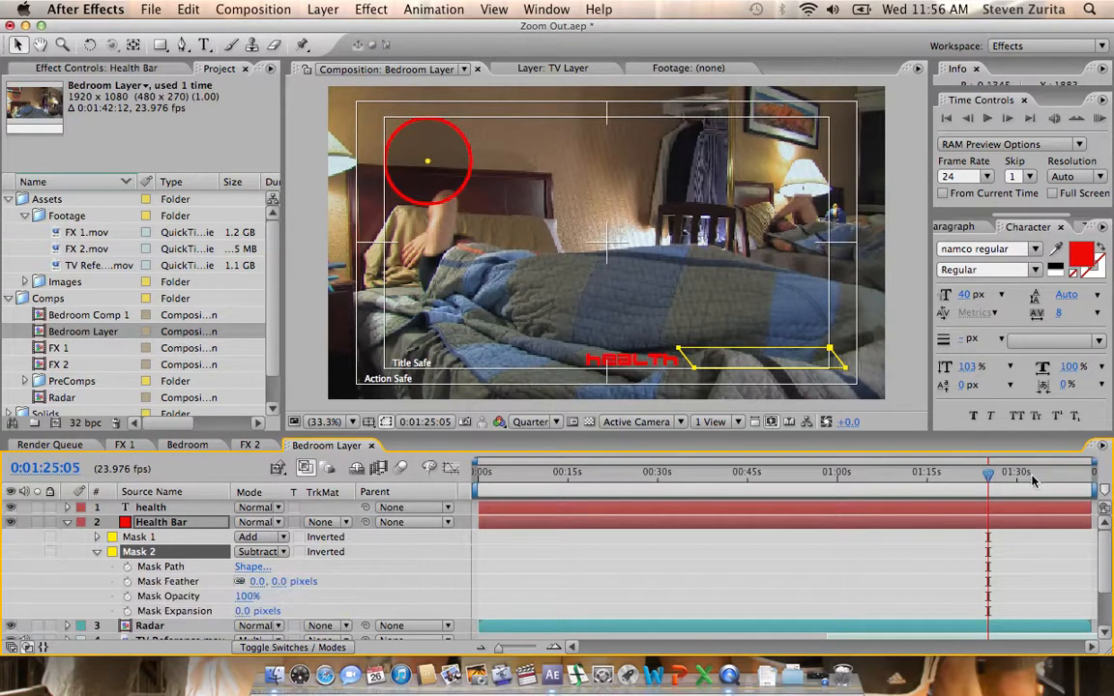
pyautogui.click(1059, 476)
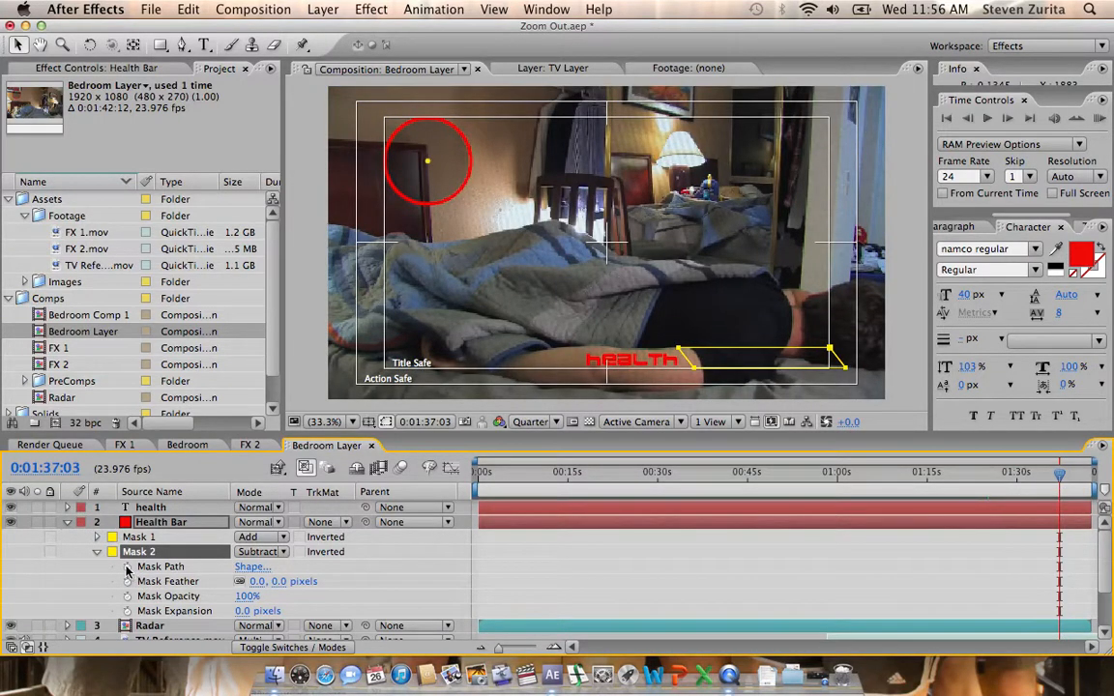
pyautogui.click(126, 567)
# - At 0:01:21:21, keyframe Mask 2's path shifted left so that it clears the whole red bar
pyautogui.click(958, 474)
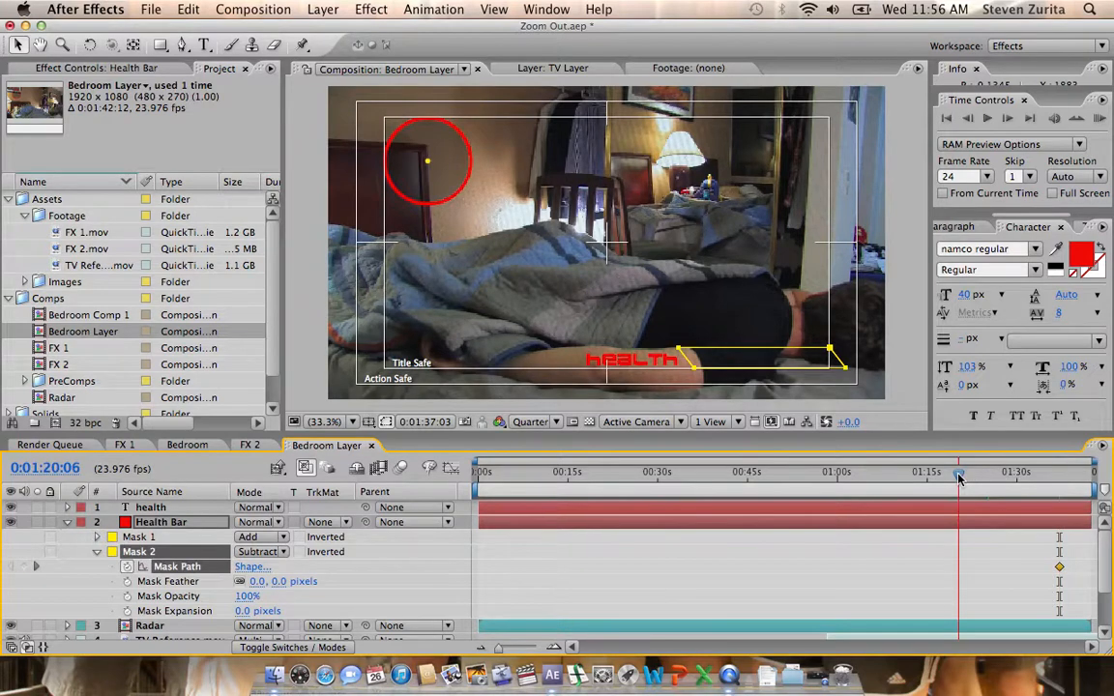
pyautogui.click(967, 476)
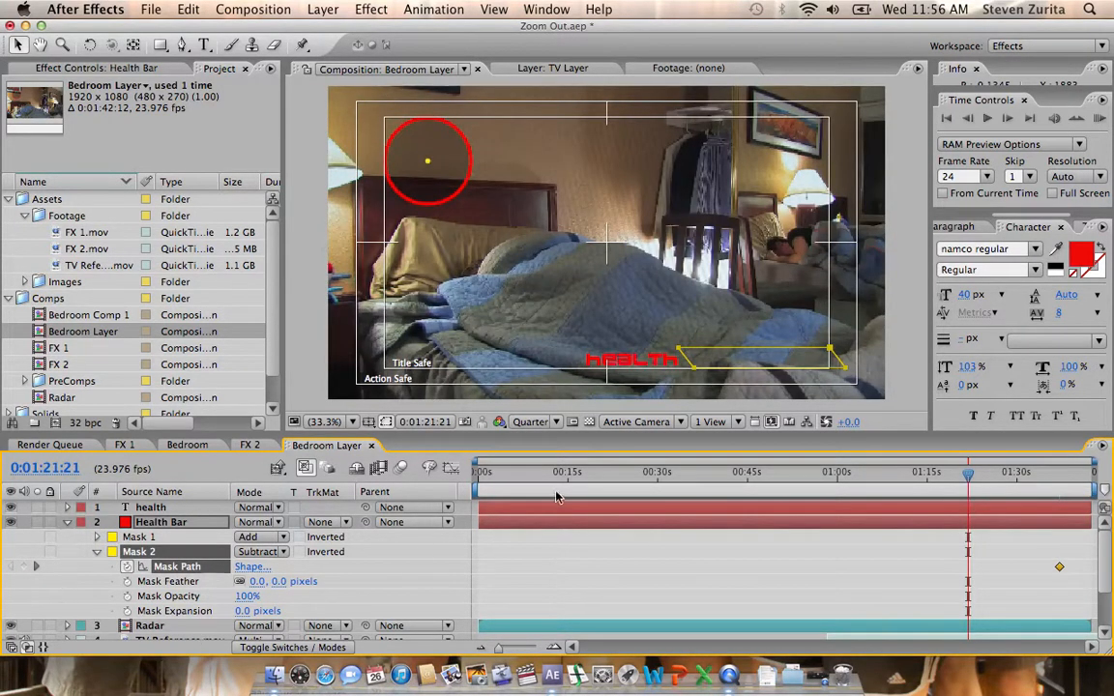
pyautogui.click(788, 351)
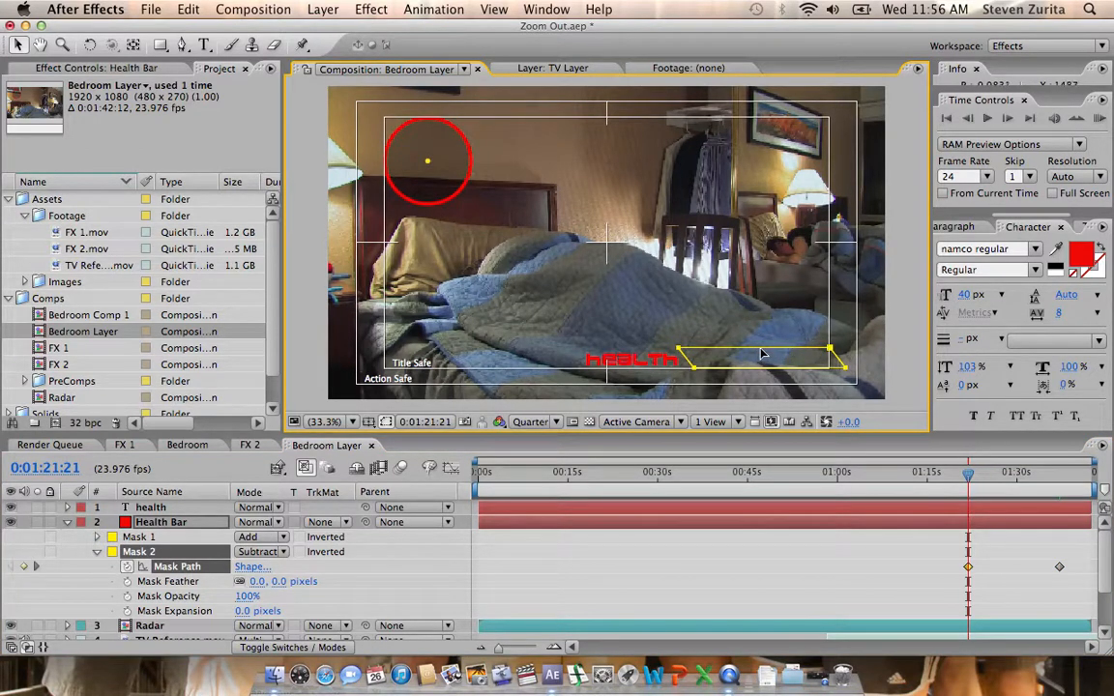
pyautogui.moveTo(767, 354); pyautogui.dragTo(754, 354)
pyautogui.press('super+z')
pyautogui.click(172, 585)
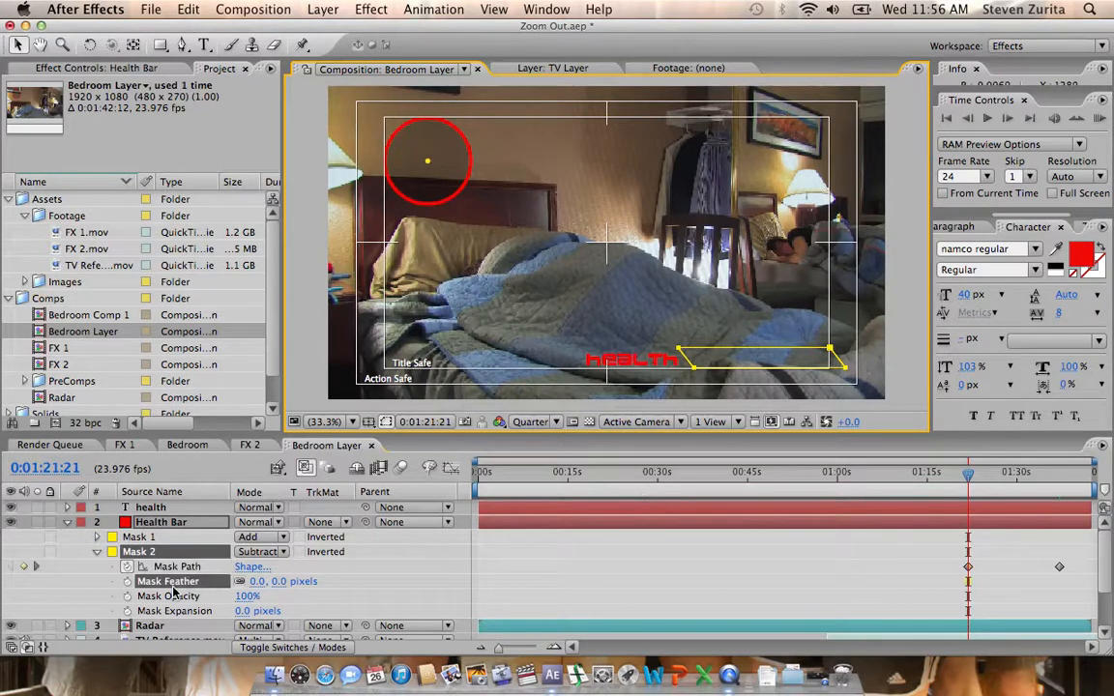
pyautogui.click(175, 569)
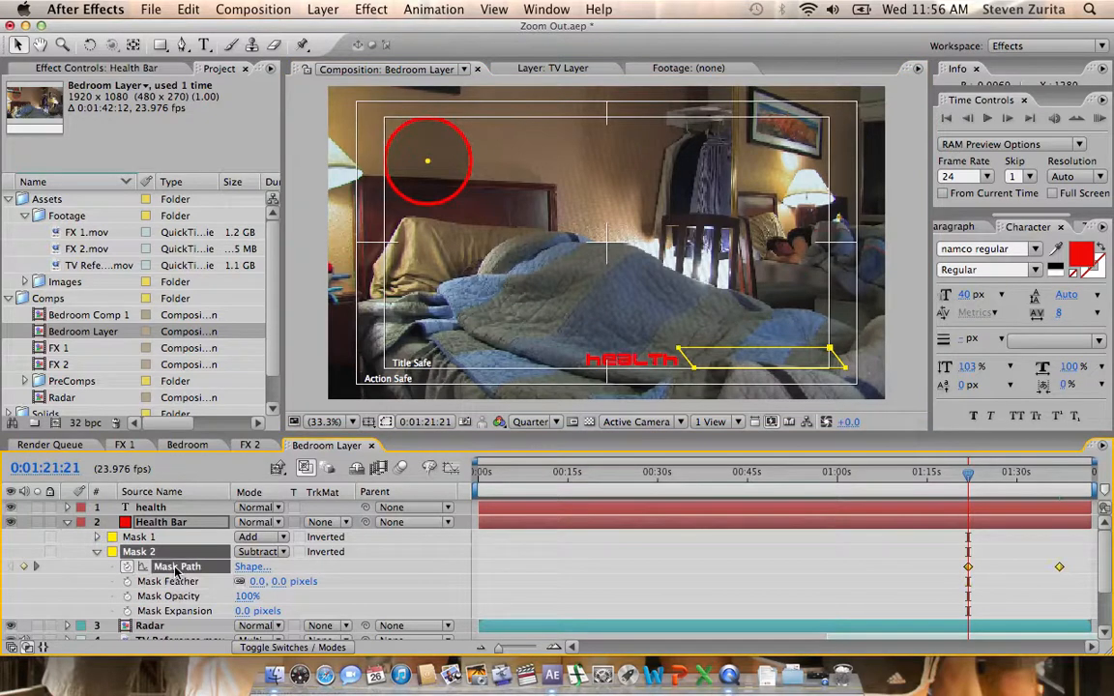
pyautogui.click(771, 372)
pyautogui.moveTo(770, 372); pyautogui.dragTo(616, 380)
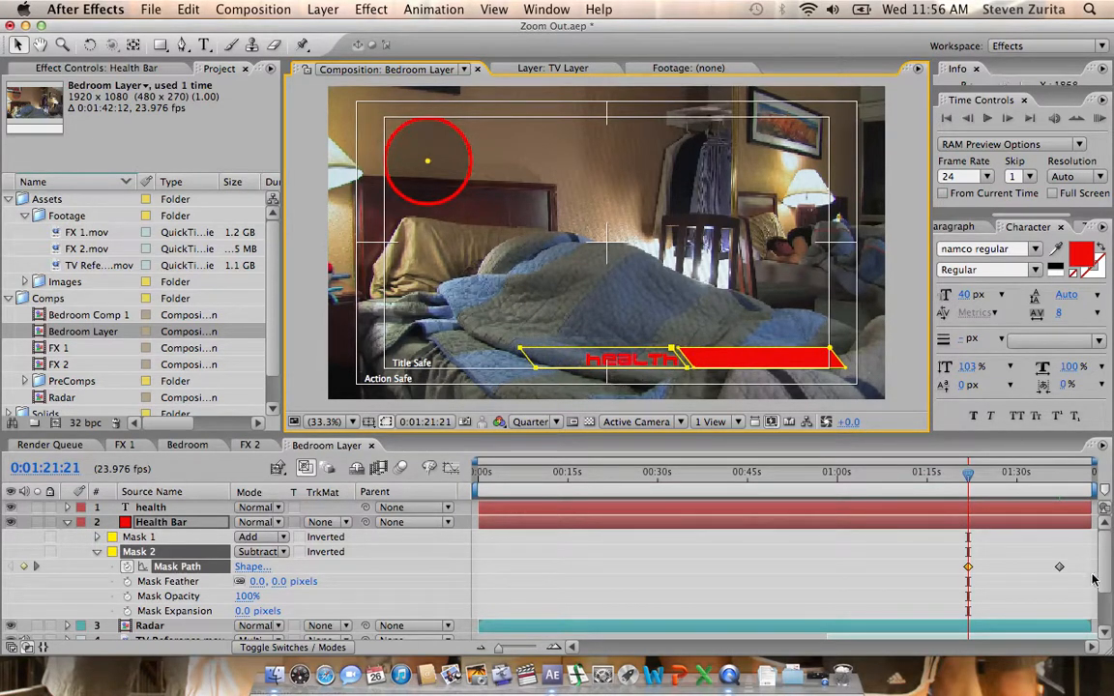
# - Deselect the mask and scrub from 0:01:23:00 to 0:01:27:23 to check the health bar's draining animation
pyautogui.click(1008, 576)
pyautogui.click(975, 476)
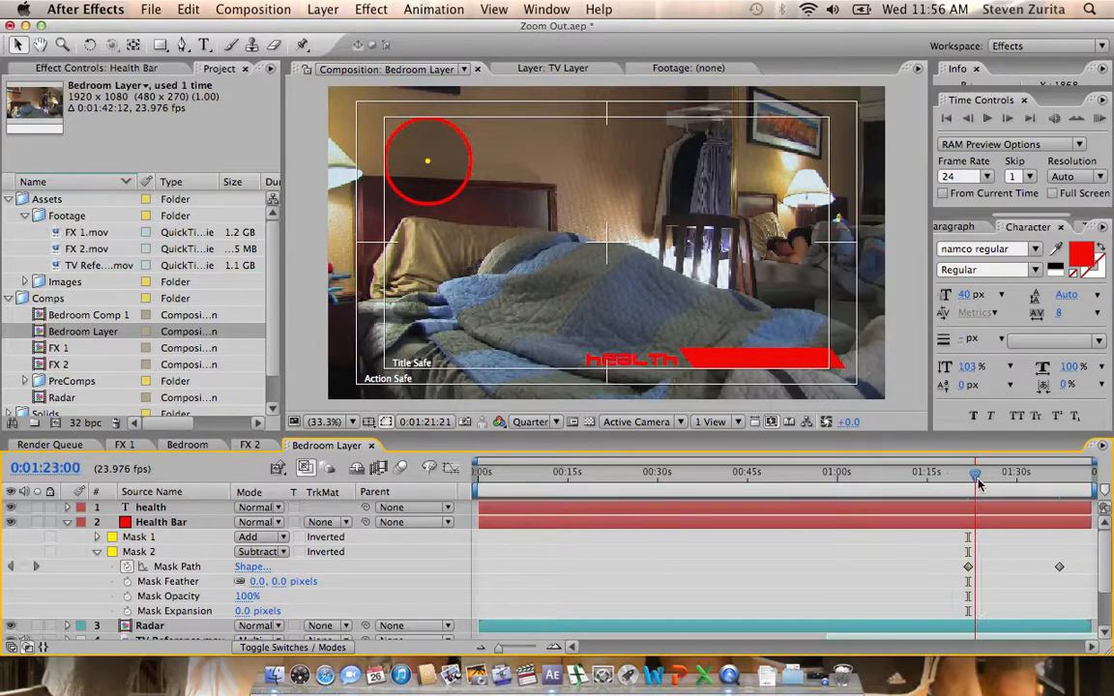
pyautogui.moveTo(977, 484); pyautogui.dragTo(1006, 485)
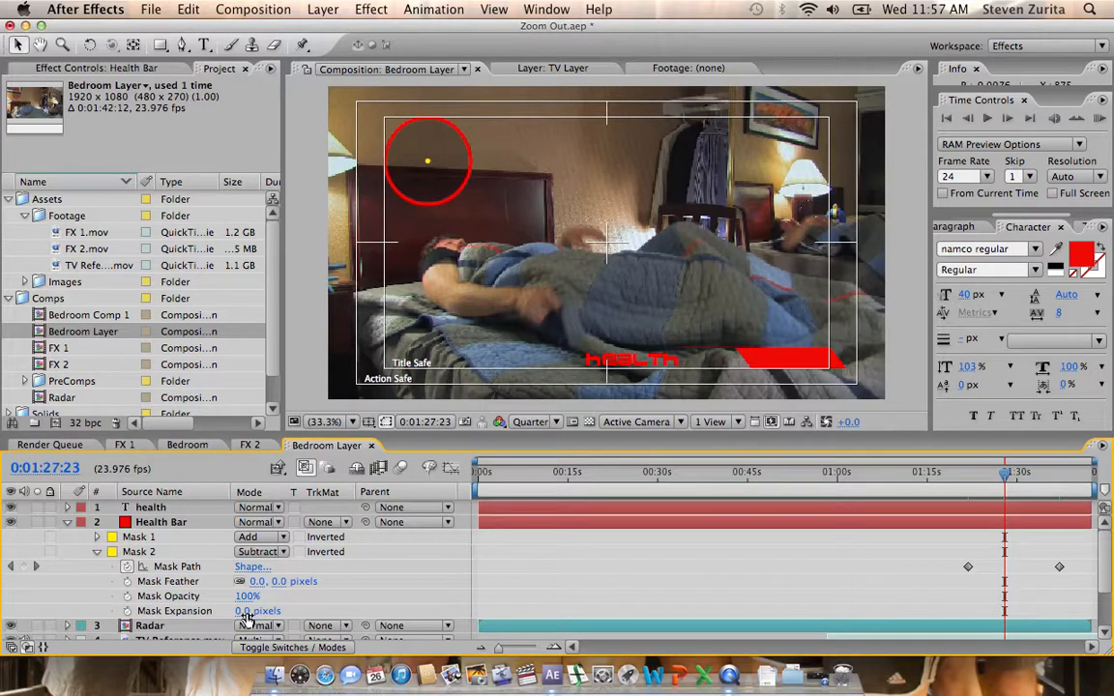
# - Set Mask 2's expansion to 7 pixels on the Health Bar layer and check the end of the drain at 0:01:37:06
pyautogui.moveTo(242, 611); pyautogui.dragTo(249, 612)
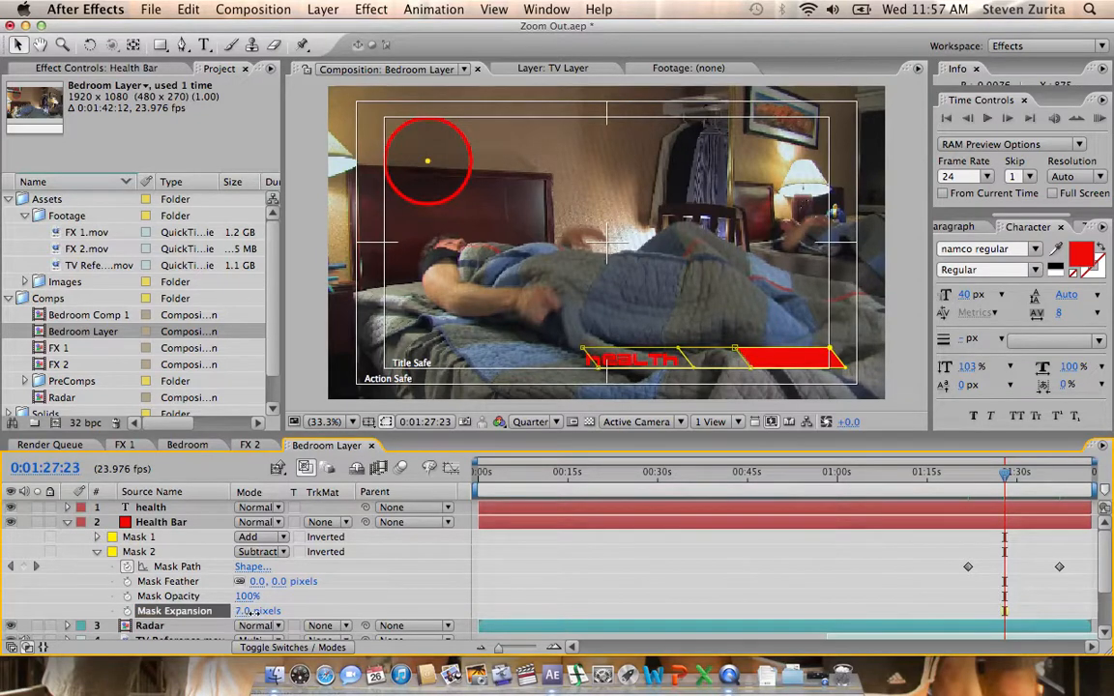
pyautogui.click(639, 566)
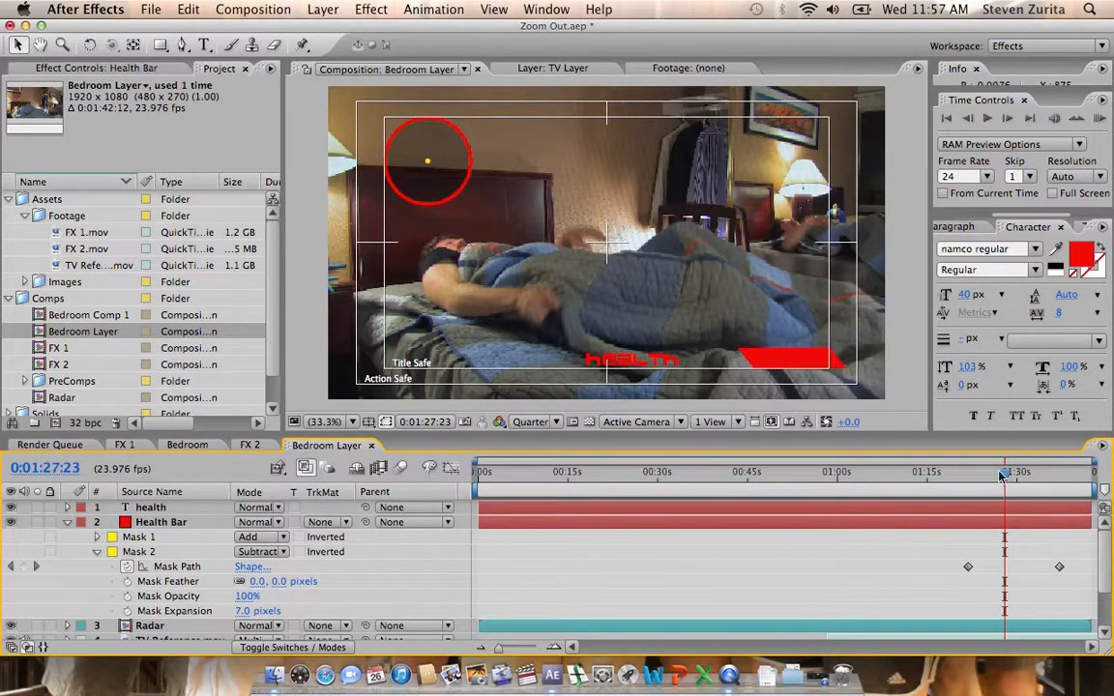
pyautogui.moveTo(1006, 473); pyautogui.dragTo(1059, 493)
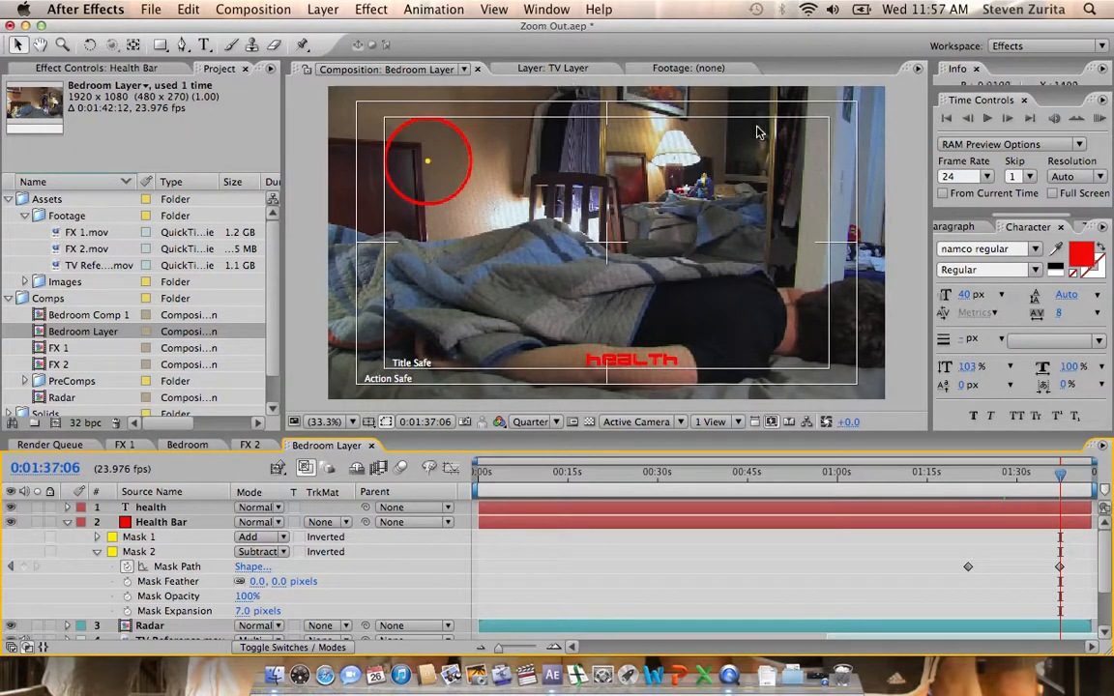
# - Add a two-line text layer reading "1 glasses" and "2 blanket" in the upper-right part of the frame
pyautogui.click(204, 44)
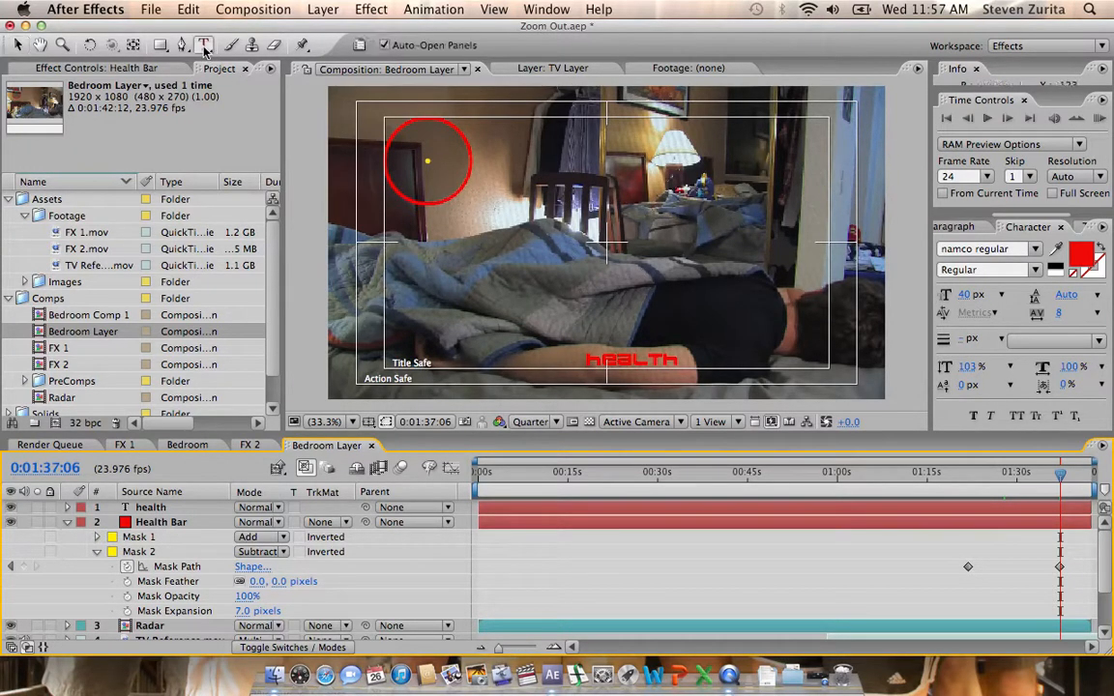
pyautogui.click(693, 360)
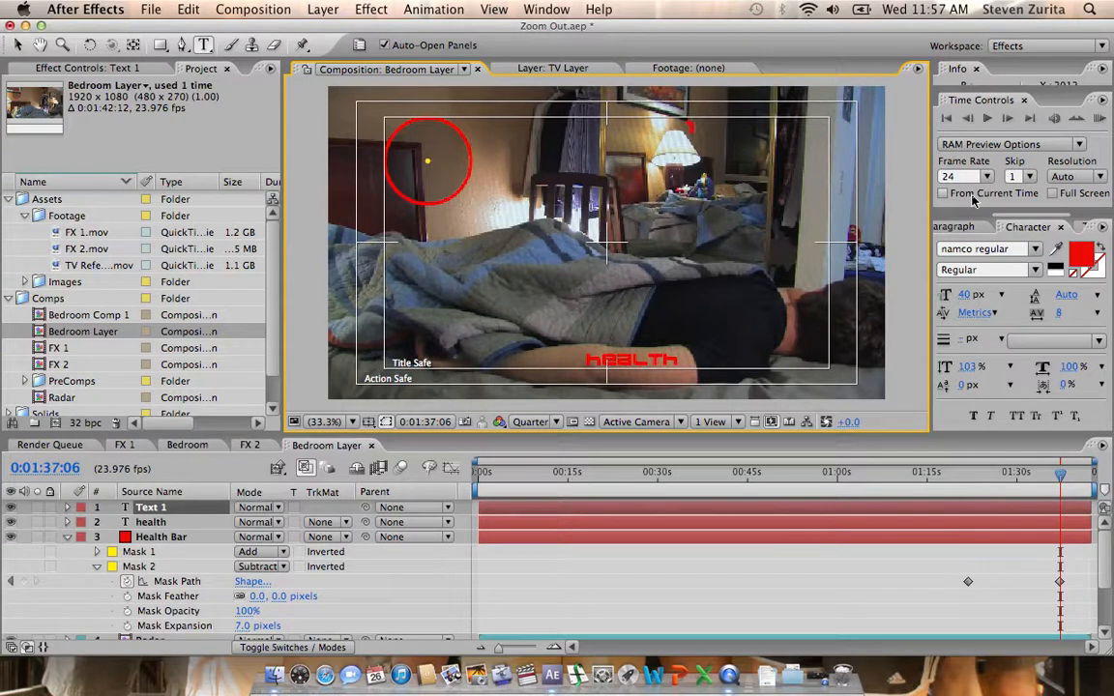
pyautogui.write('1 glasses')
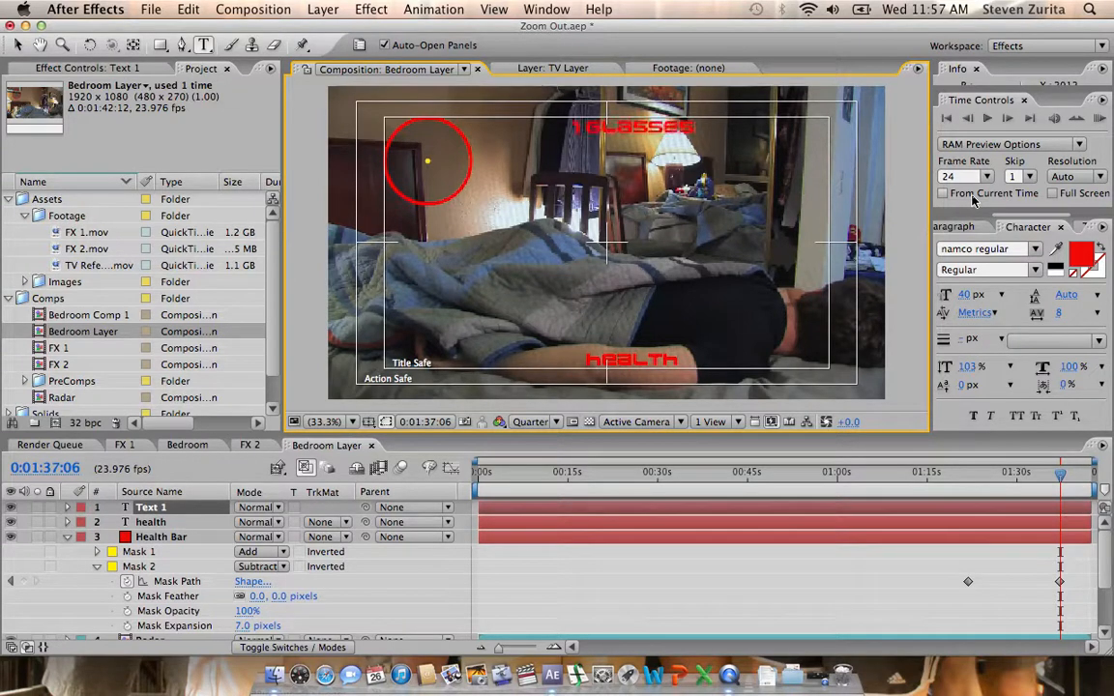
pyautogui.press('Return')
pyautogui.write('2 blanket')
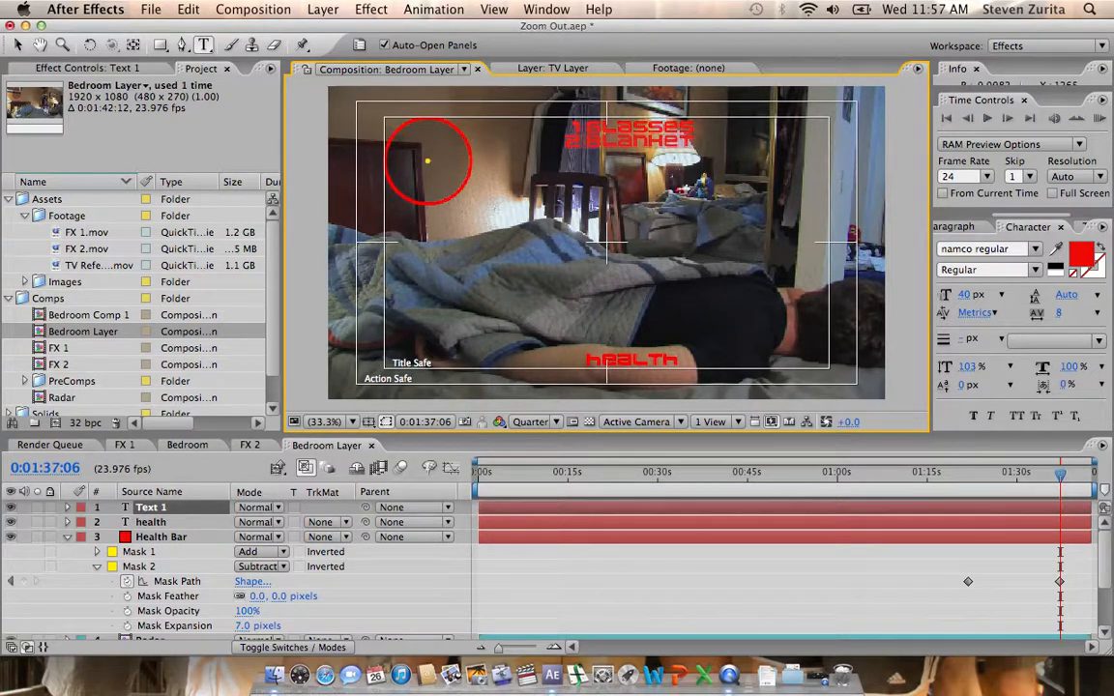
# - Left-align the equipment list text and set its font size to 30 px
pyautogui.click(973, 232)
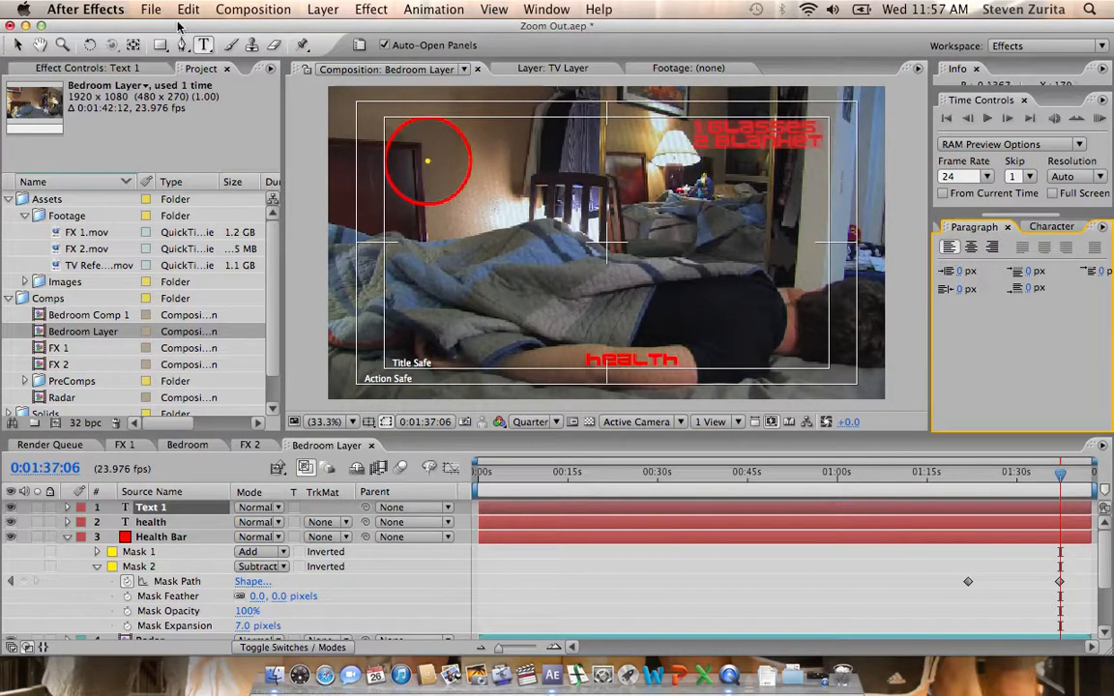
pyautogui.click(1051, 228)
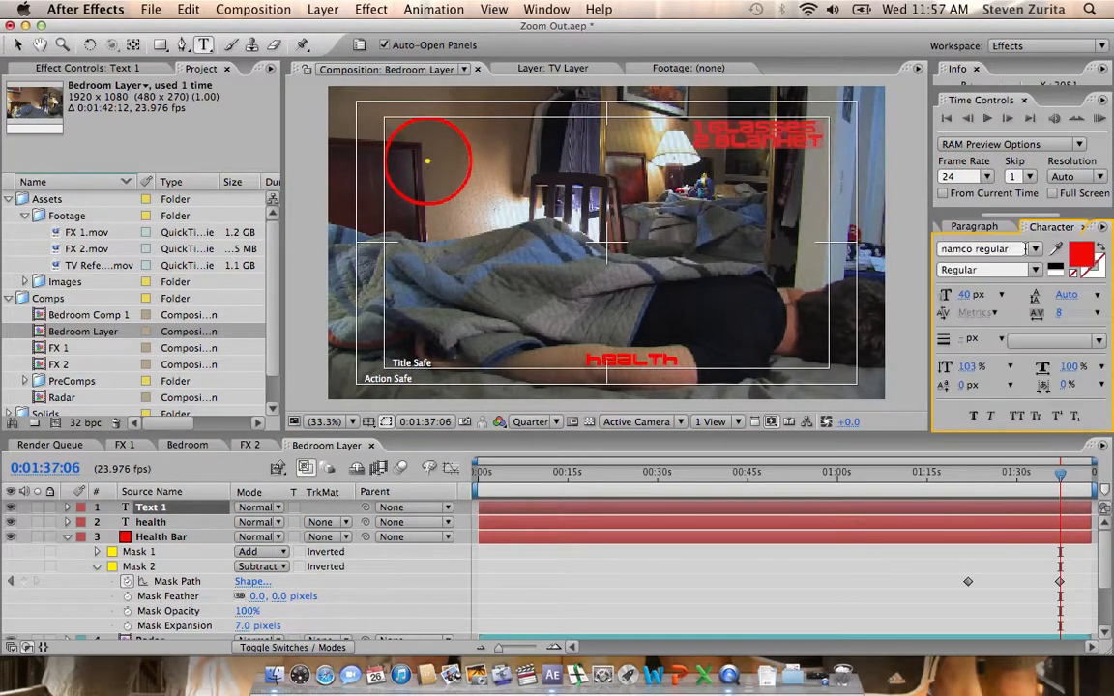
pyautogui.moveTo(980, 296); pyautogui.dragTo(952, 307)
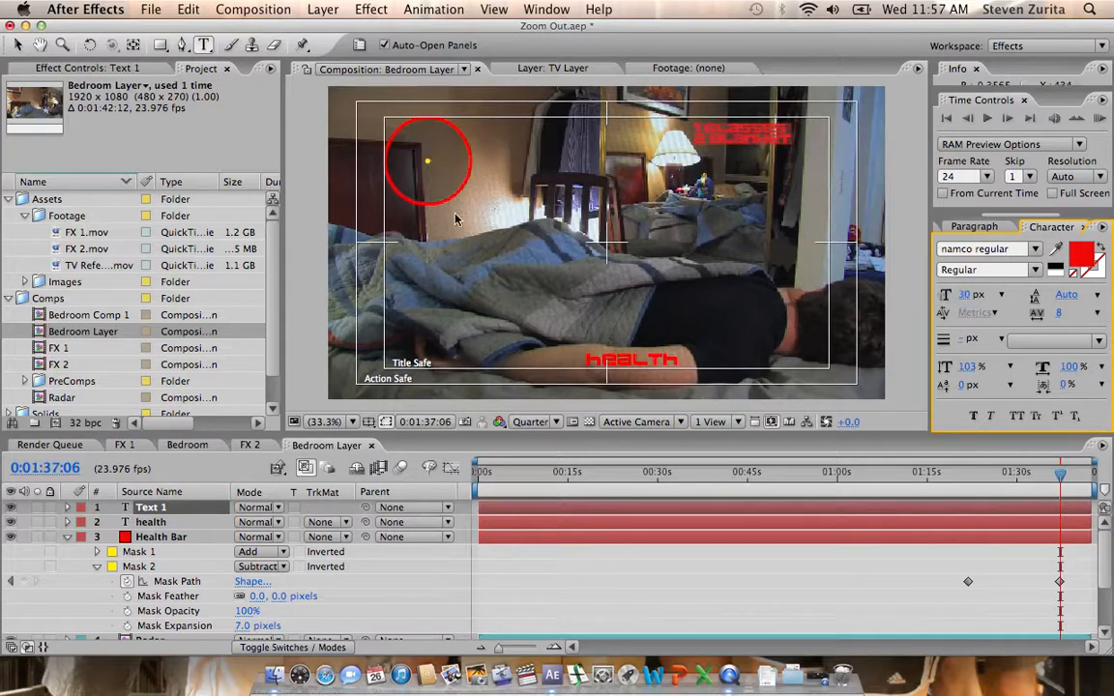
pyautogui.click(17, 44)
# - Pre-compose the equipment text as "Equip", moving all attributes into it, and set the layer's position to 1089, 527
pyautogui.click(323, 8)
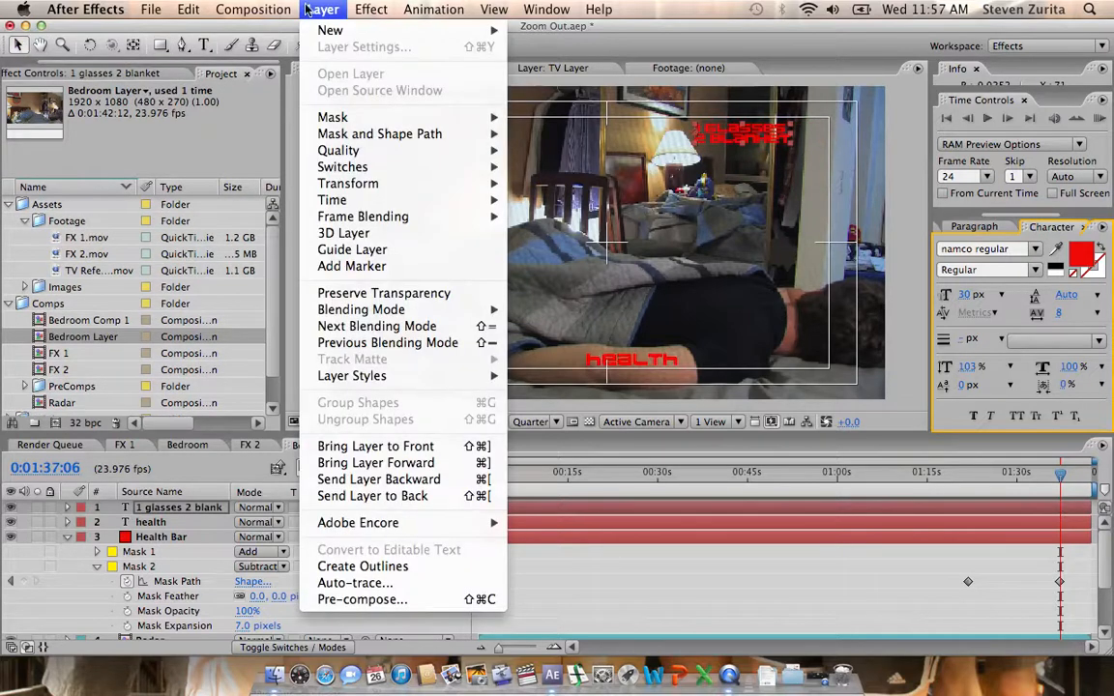
pyautogui.click(366, 604)
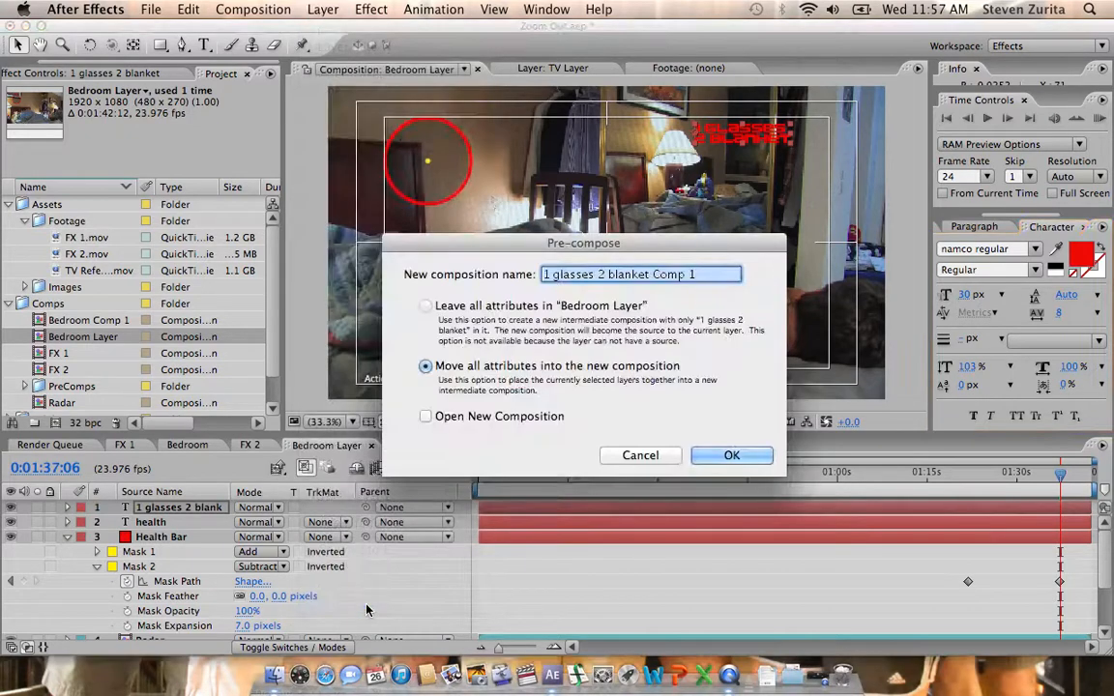
pyautogui.write('Equip')
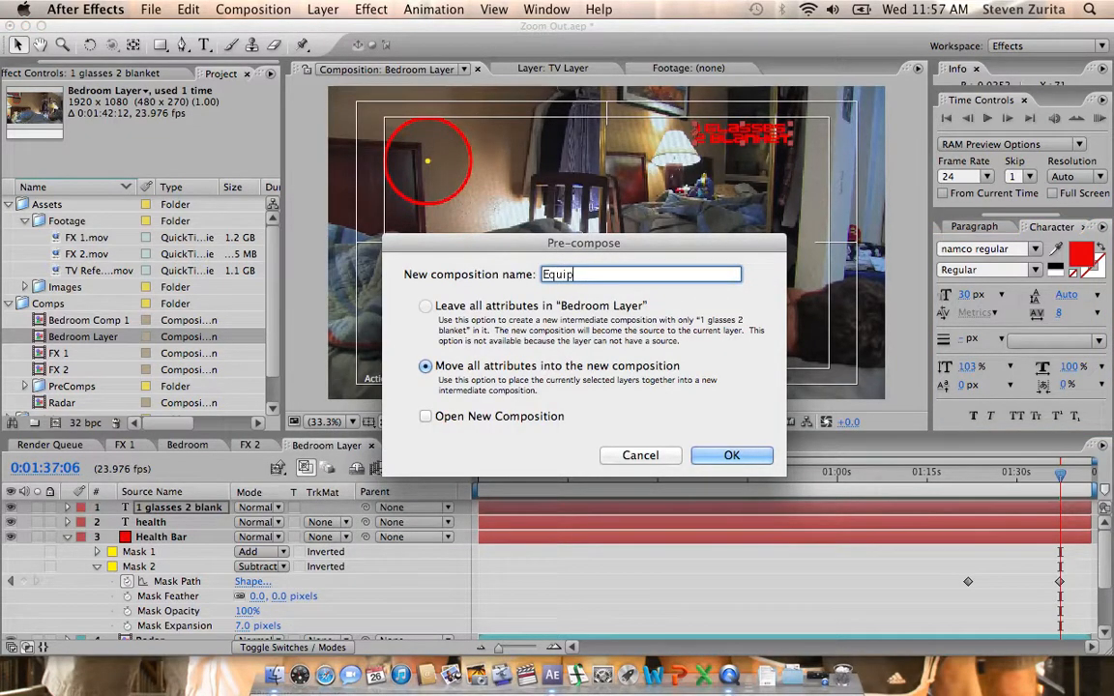
pyautogui.press('Return')
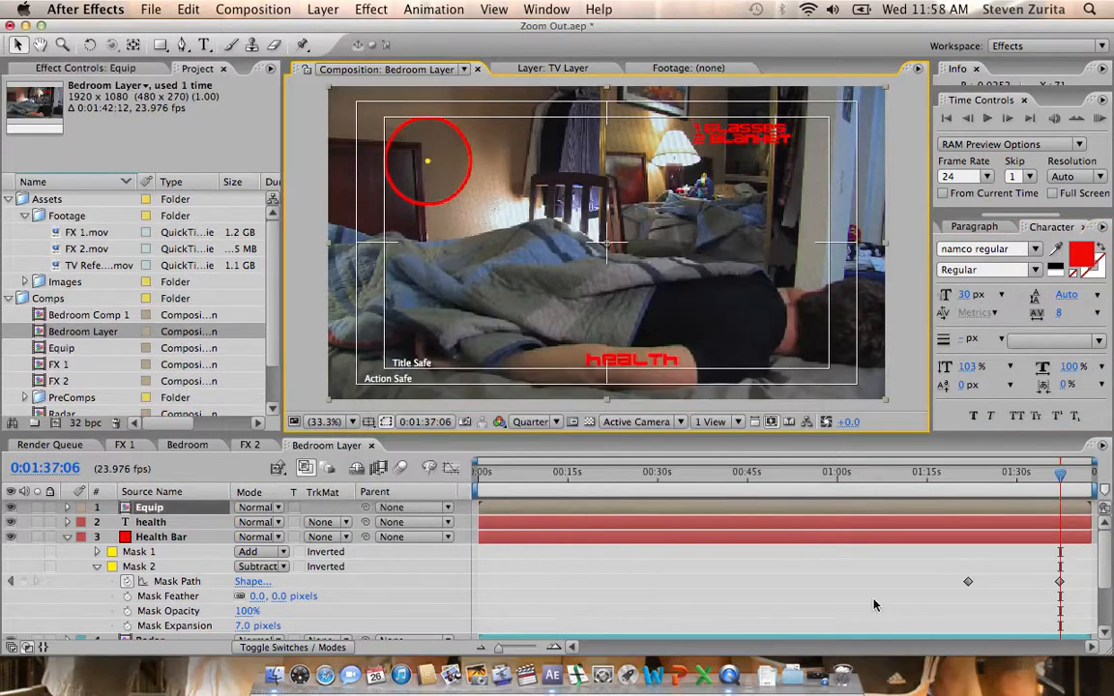
pyautogui.press('p')
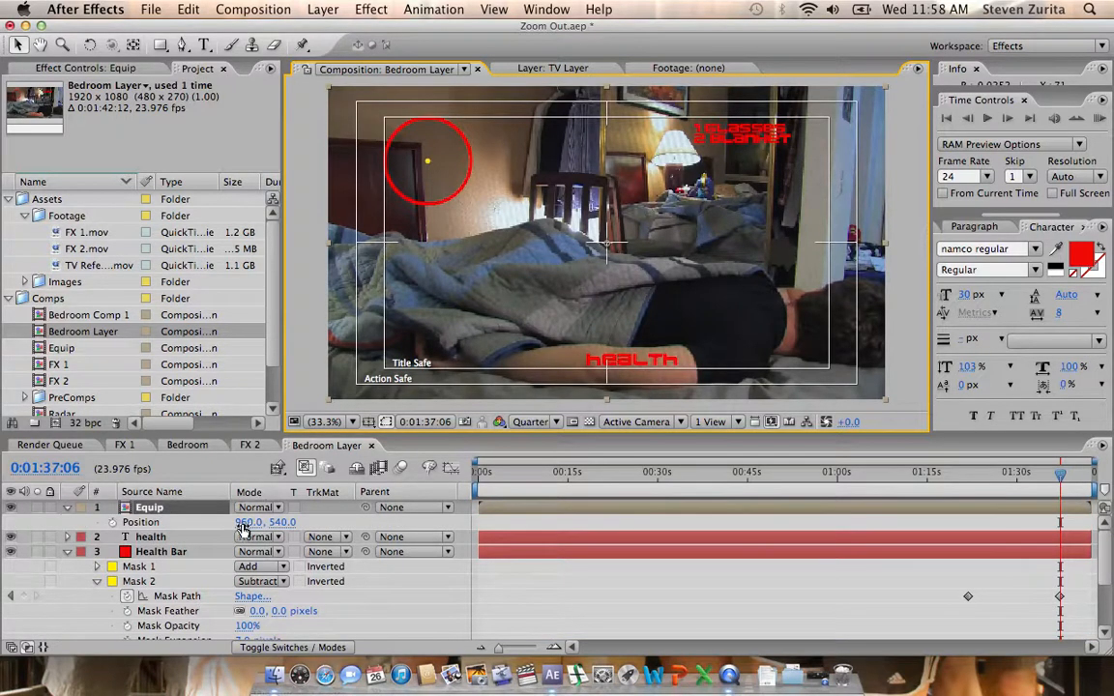
pyautogui.moveTo(249, 522); pyautogui.dragTo(280, 522)
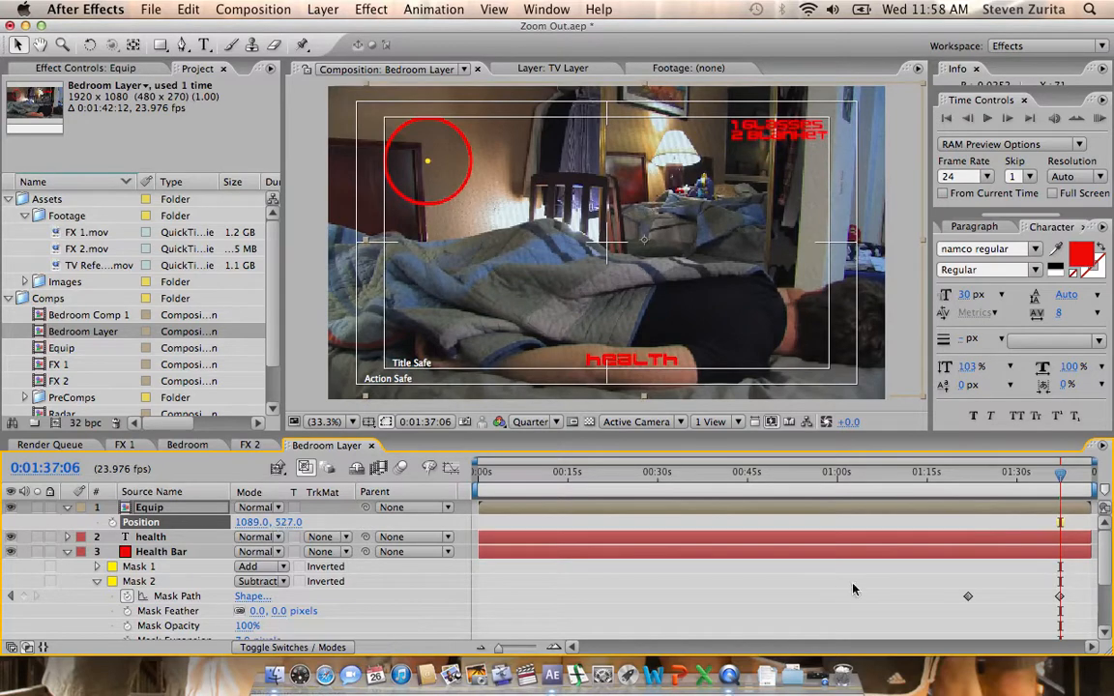
# - At 0:01:14:14, draw a rectangular mask around the word "glasses" on the Equip layer
pyautogui.click(784, 475)
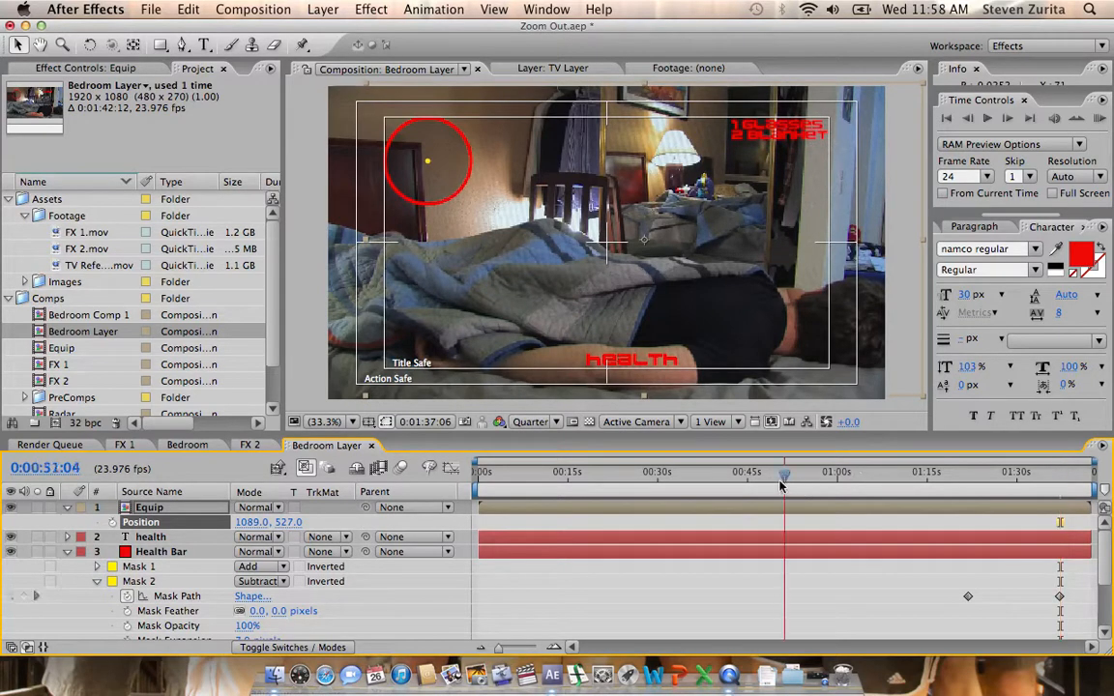
pyautogui.moveTo(783, 487); pyautogui.dragTo(925, 495)
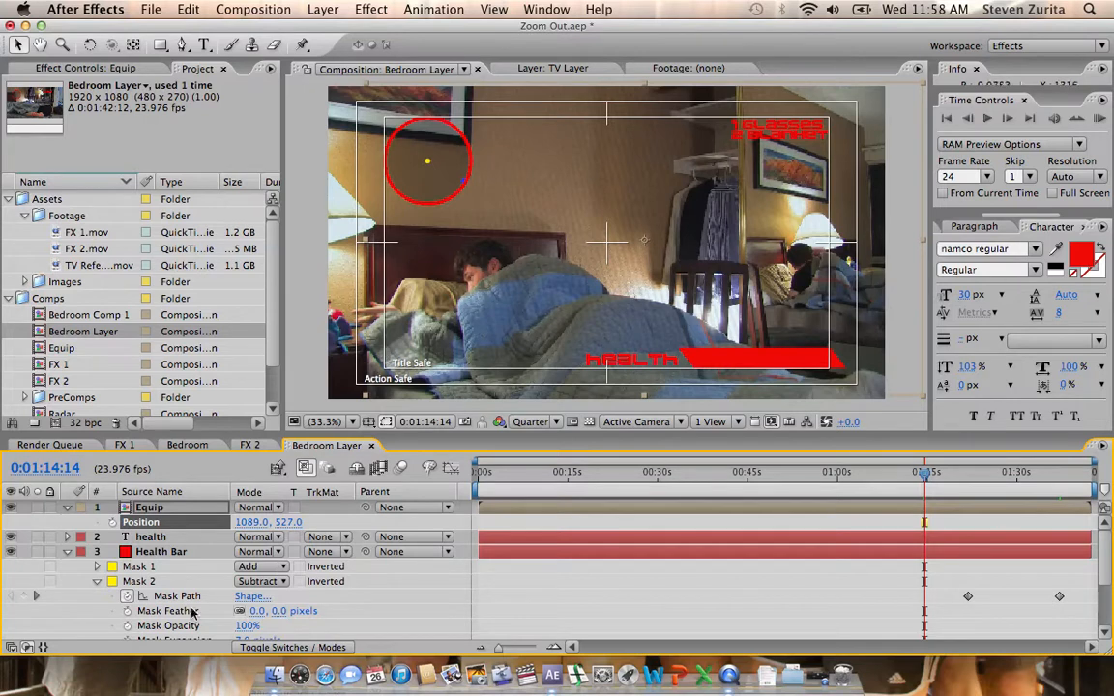
pyautogui.click(161, 45)
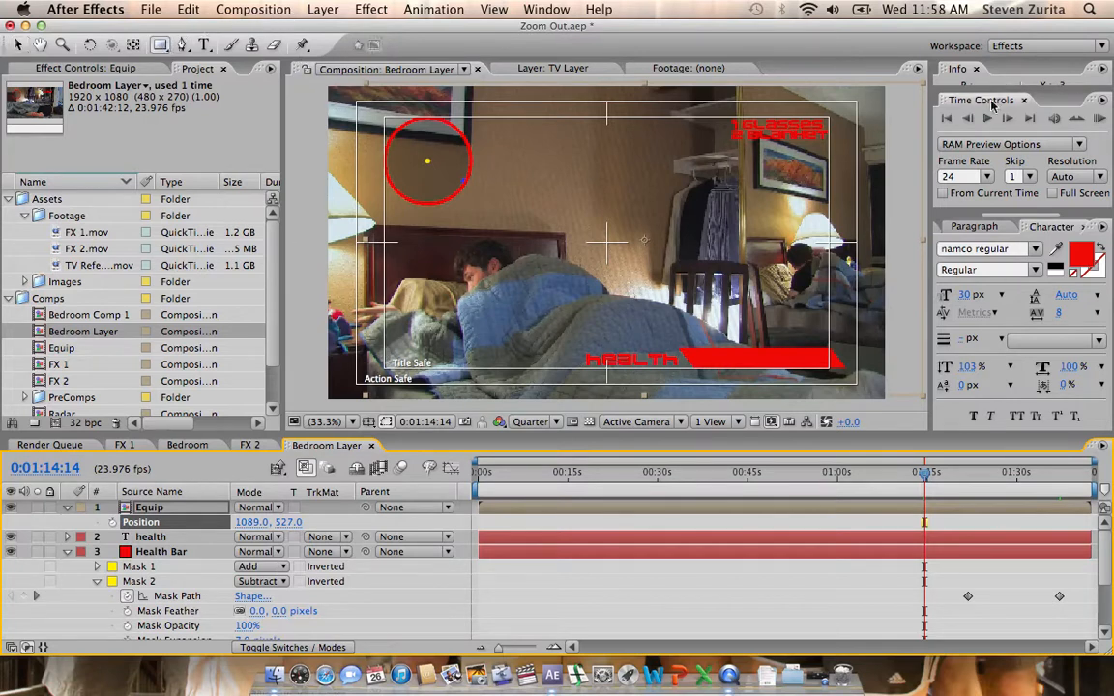
pyautogui.moveTo(667, 109); pyautogui.dragTo(834, 130)
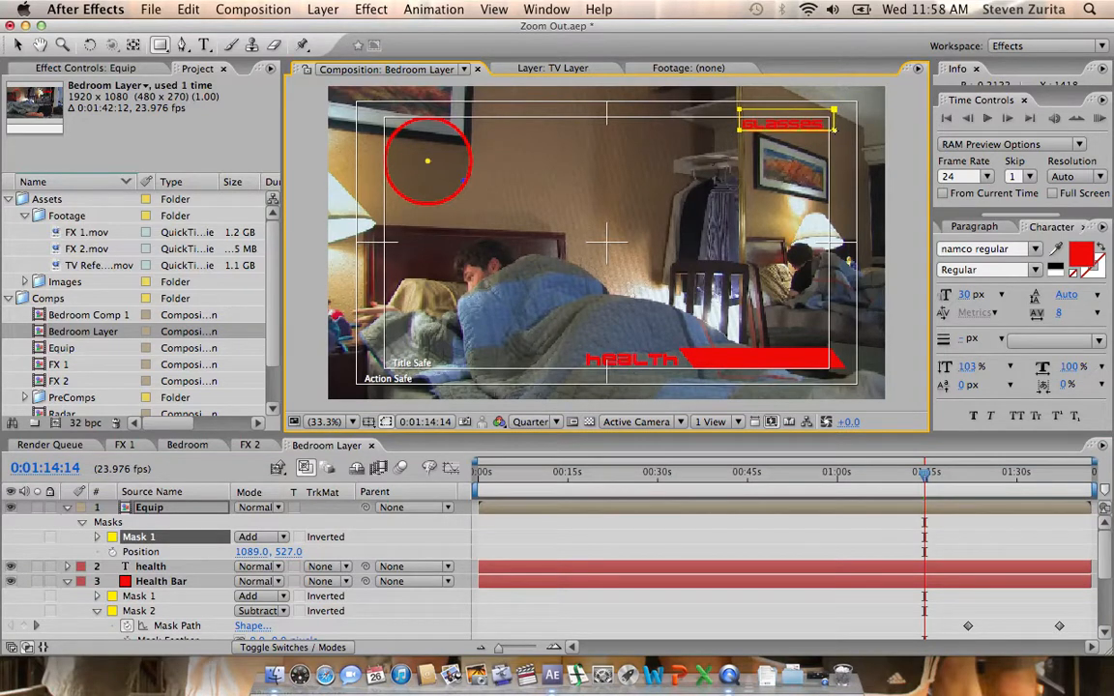
# - At 100% zoom and Full preview resolution, set the Equip layer's Mask 1 to Subtract and nudge it slightly upward
pyautogui.click(348, 422)
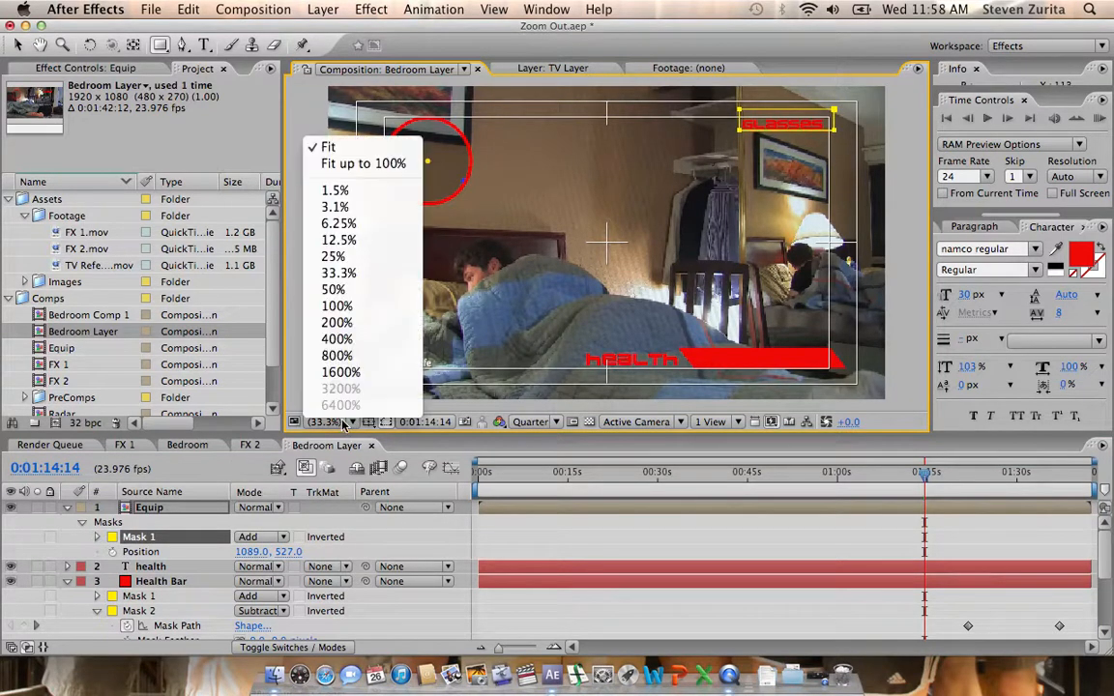
pyautogui.click(336, 306)
pyautogui.click(533, 421)
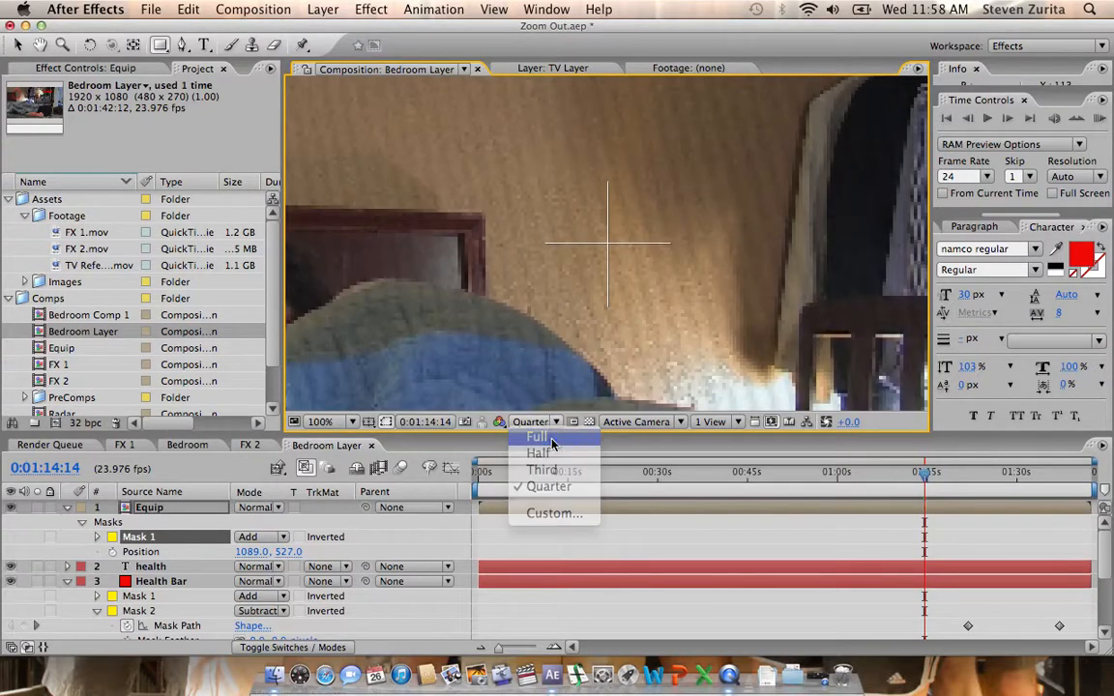
pyautogui.click(537, 437)
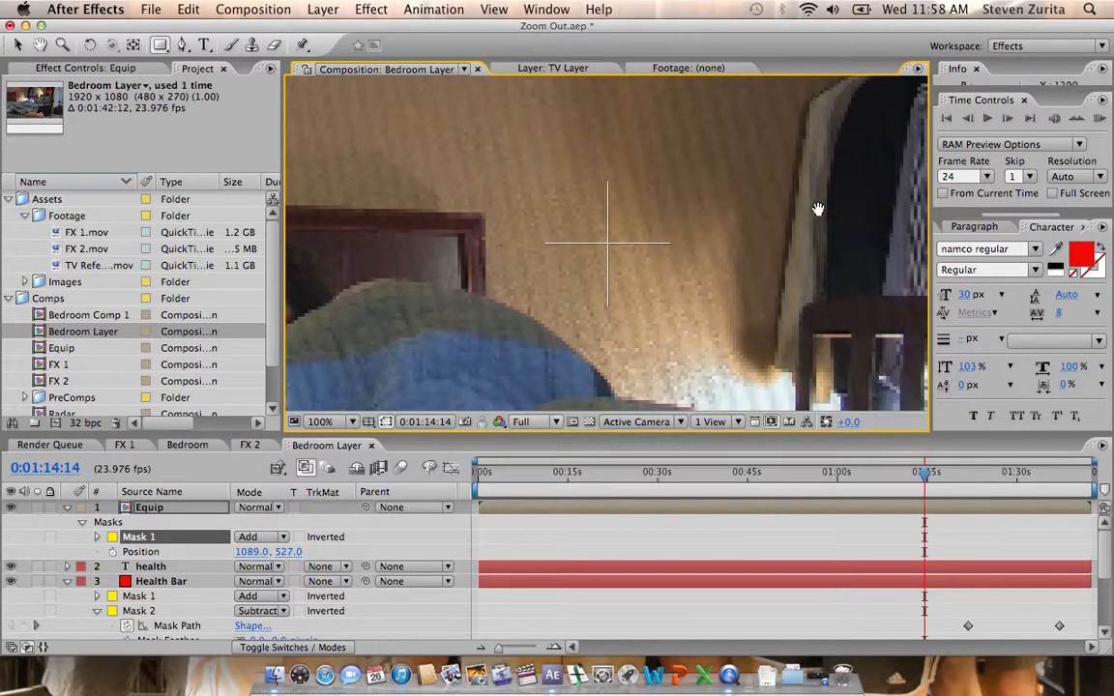
pyautogui.moveTo(817, 209); pyautogui.dragTo(478, 450)
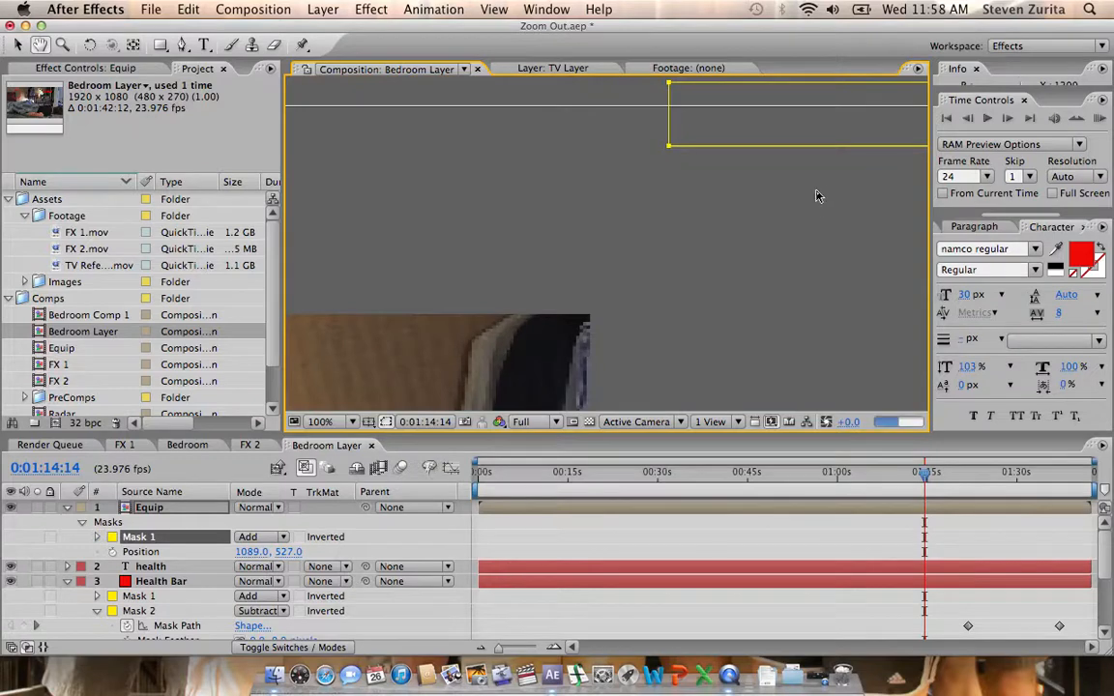
pyautogui.moveTo(819, 209); pyautogui.dragTo(705, 263)
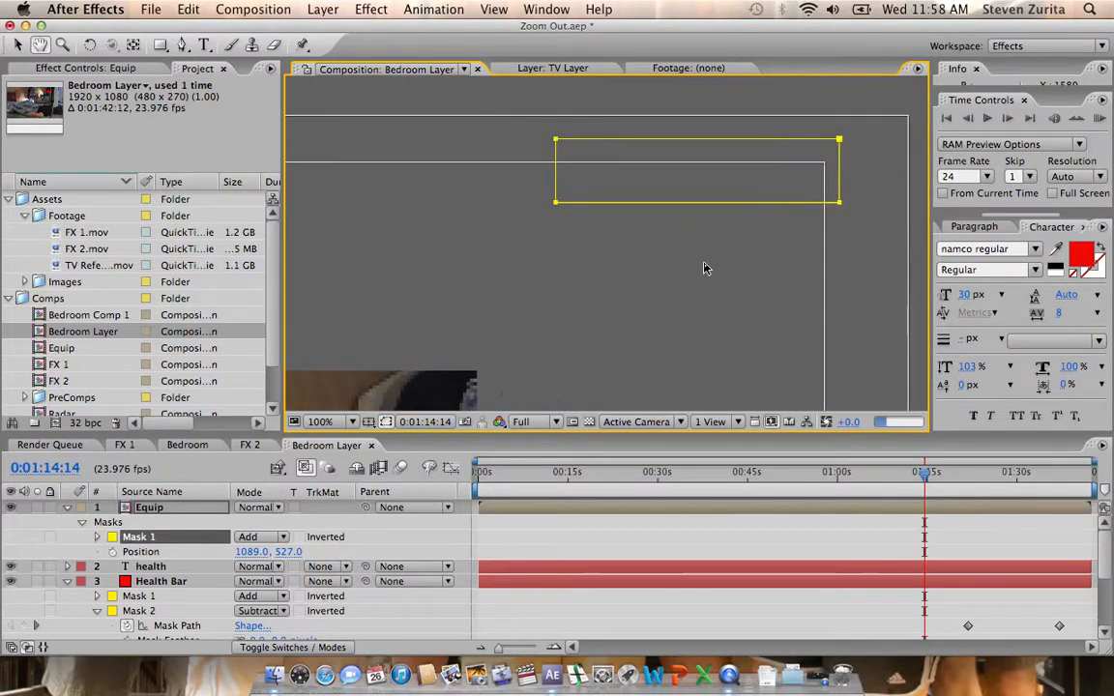
pyautogui.click(16, 44)
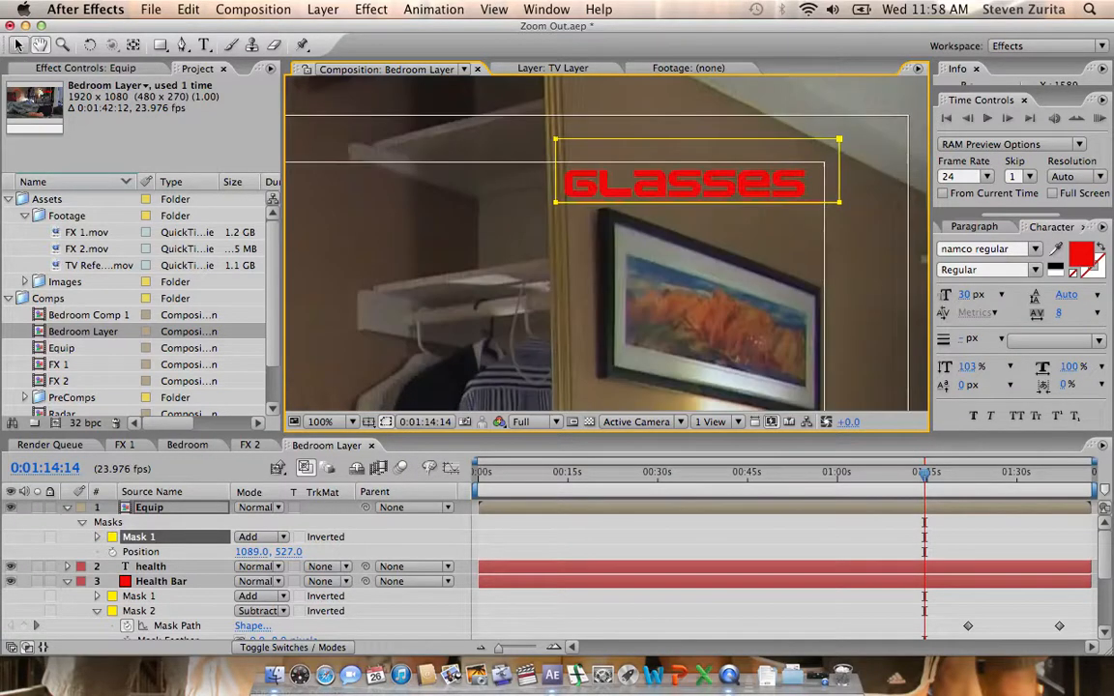
pyautogui.click(266, 537)
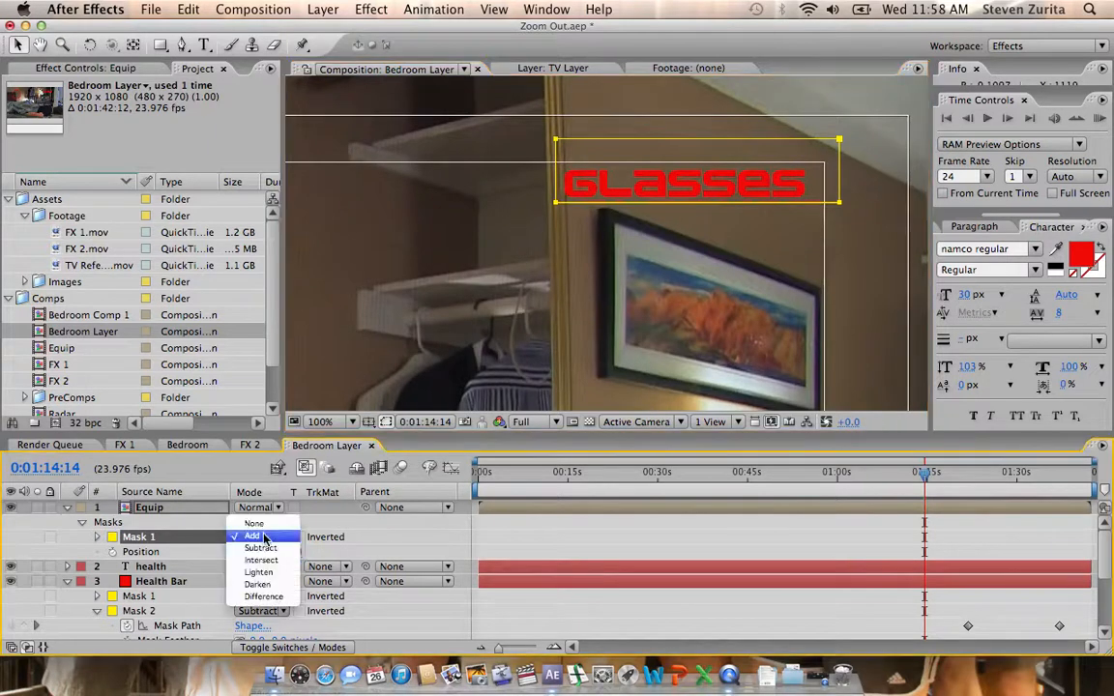
pyautogui.click(265, 550)
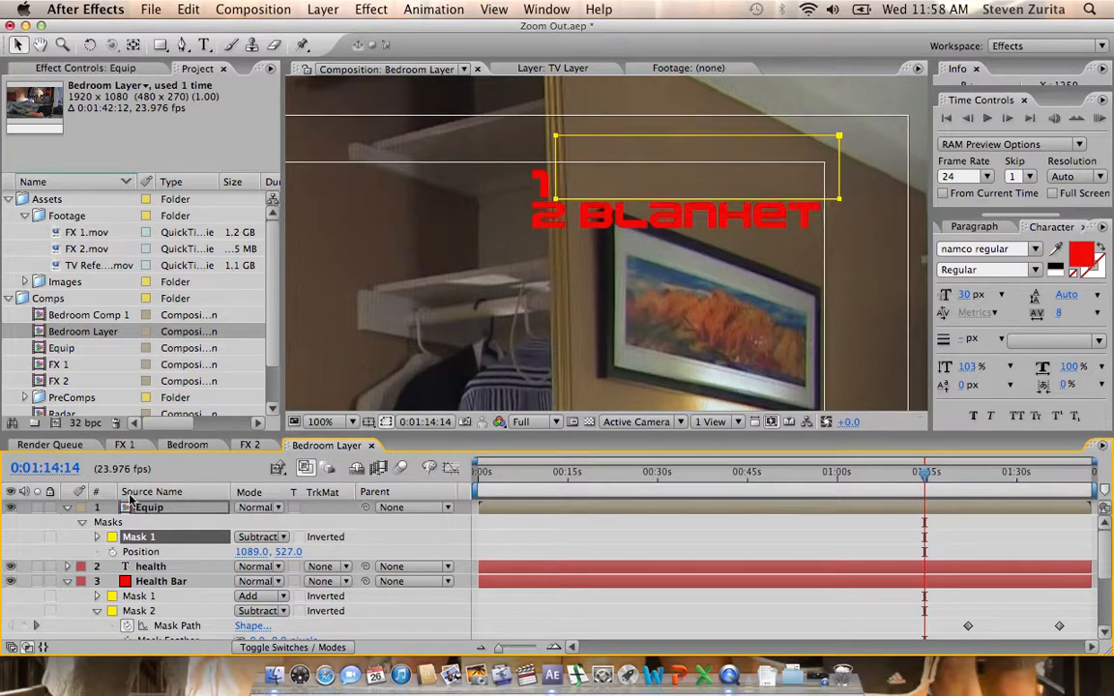
# - Try adjusting the mask opacity of Mask 1 on the Equip layer
pyautogui.click(97, 538)
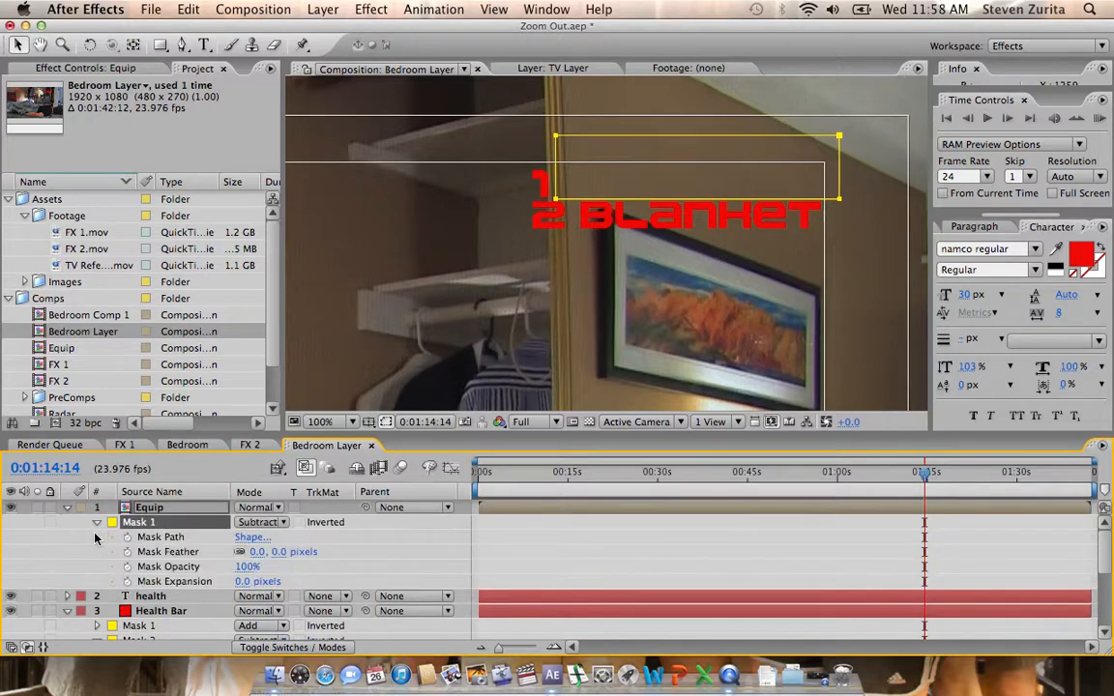
pyautogui.moveTo(247, 567); pyautogui.dragTo(224, 510)
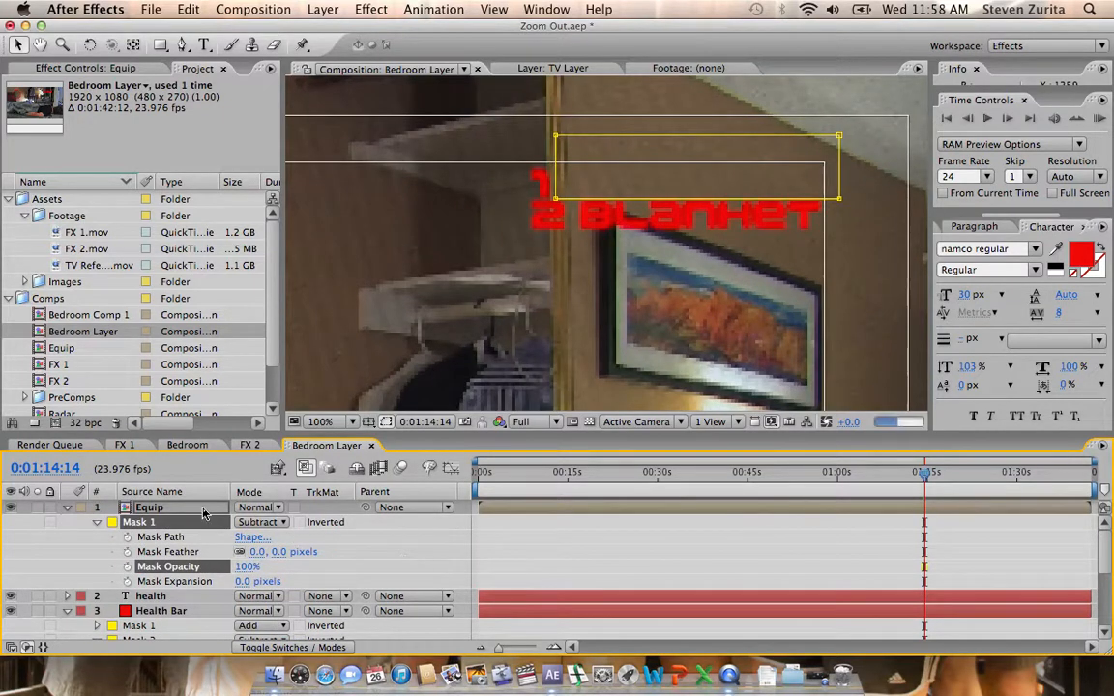
# - Duplicate the Equip layer, trimming the upper copy's start and the lower copy's end to 0:01:14:14
pyautogui.click(159, 510)
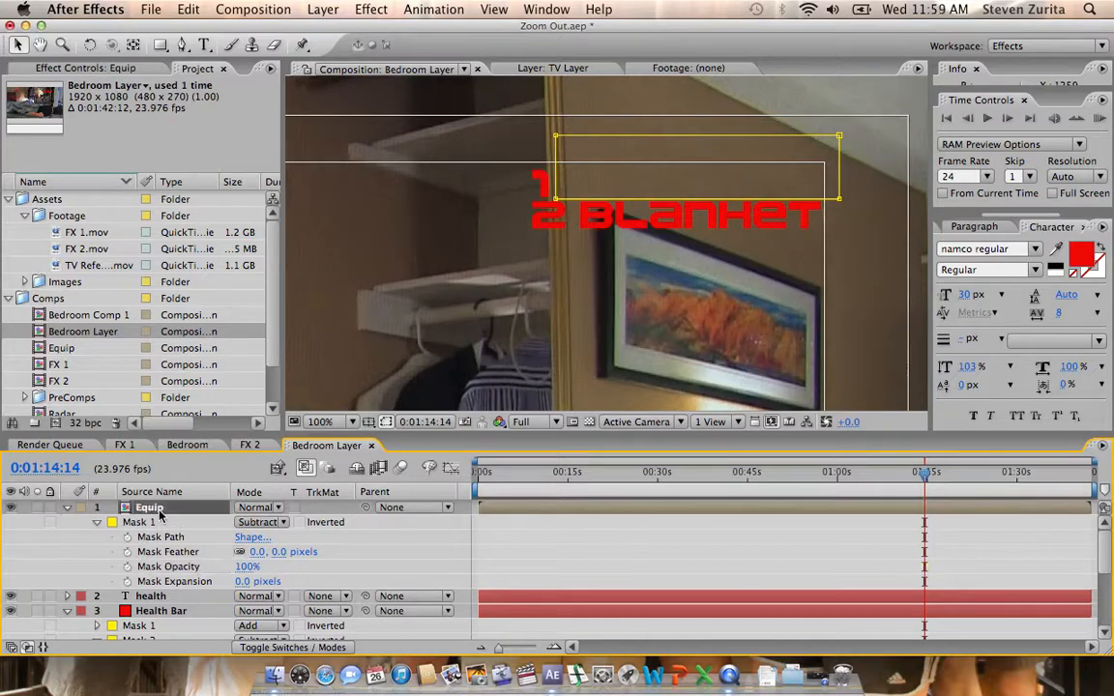
pyautogui.click(68, 509)
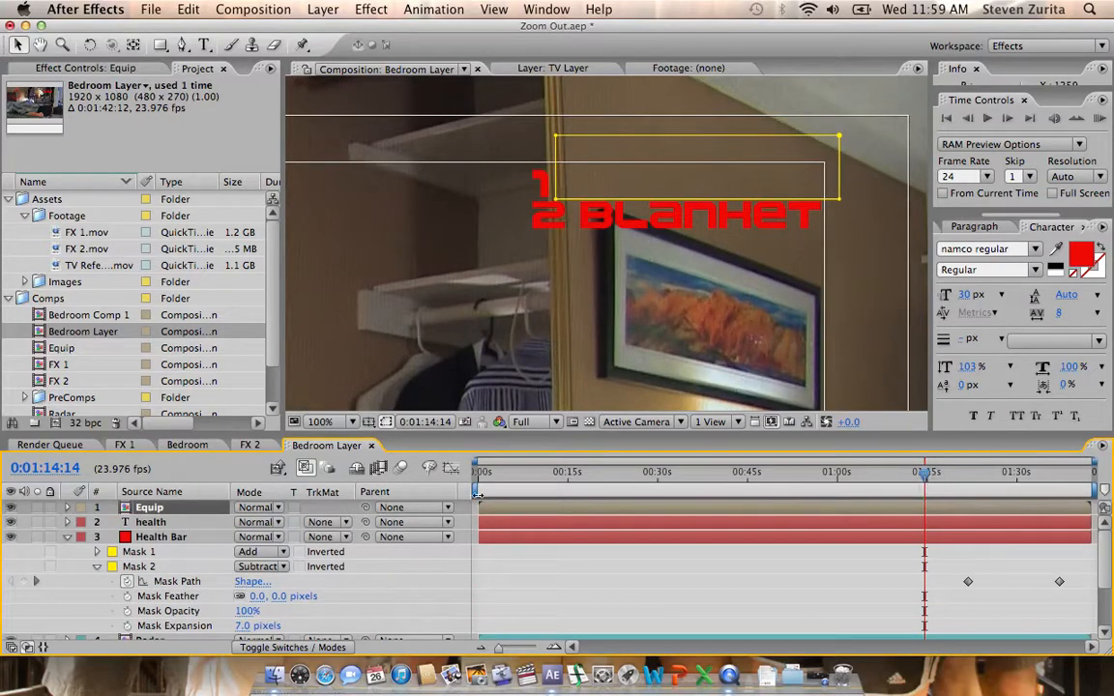
pyautogui.press('super+d')
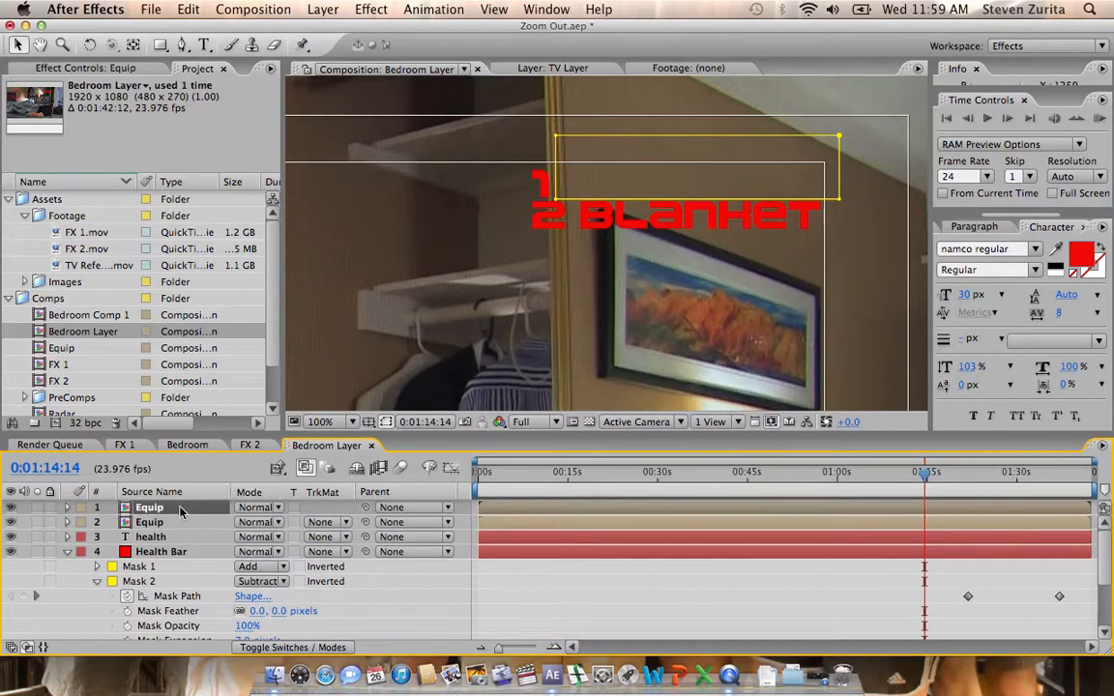
pyautogui.hotkey('alt', '[')
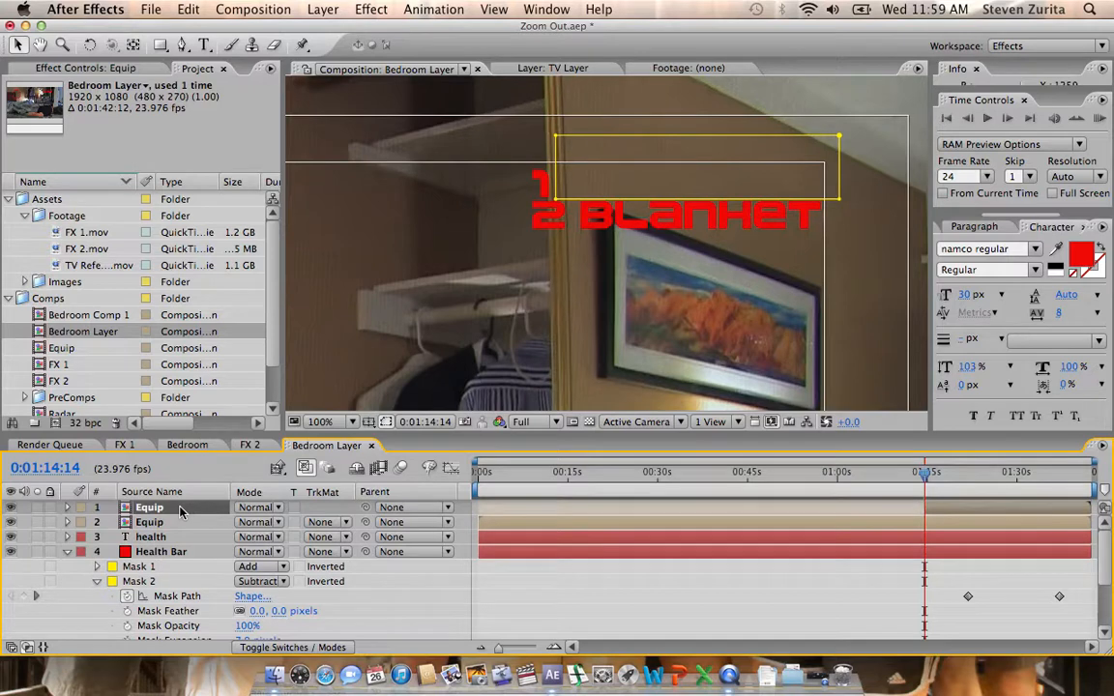
pyautogui.click(151, 524)
pyautogui.hotkey('alt', ']')
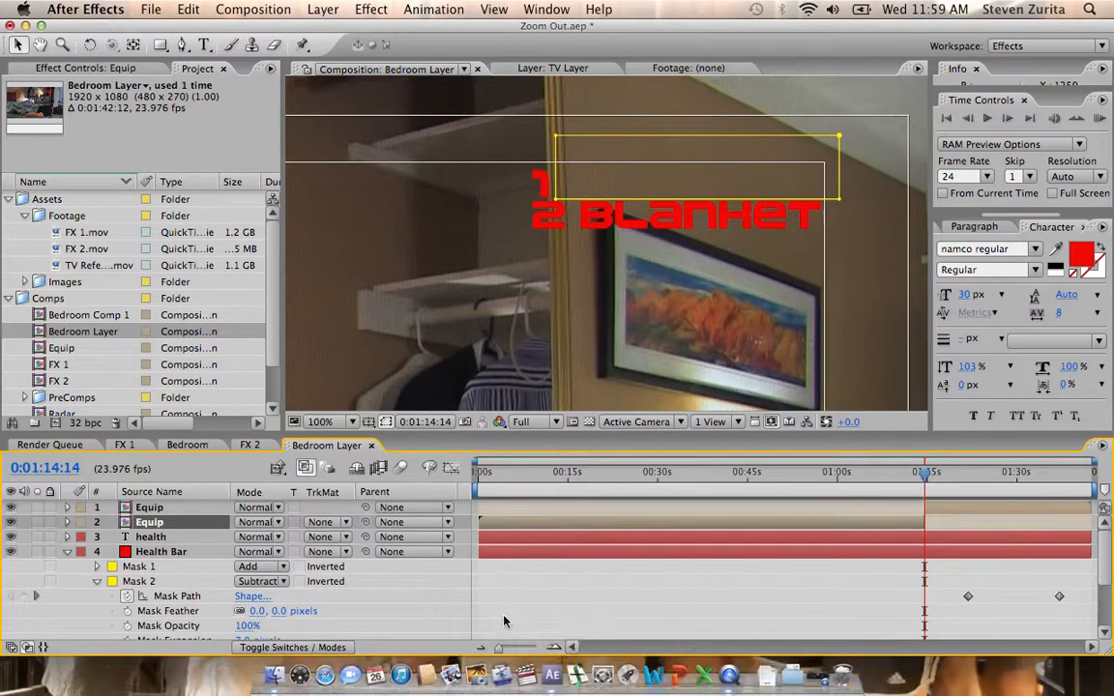
# - Fine-tune the end of the lower Equip layer so it lands exactly at 0:01:14:14
pyautogui.click(553, 648)
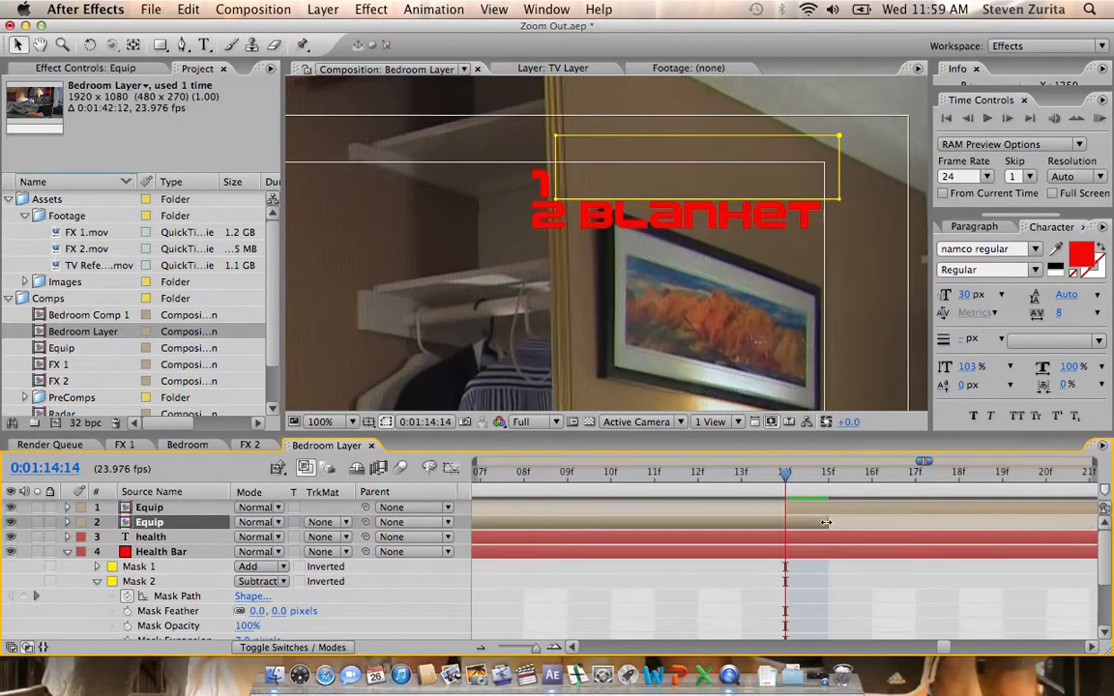
pyautogui.moveTo(806, 523); pyautogui.dragTo(785, 523)
pyautogui.moveTo(535, 648); pyautogui.dragTo(523, 648)
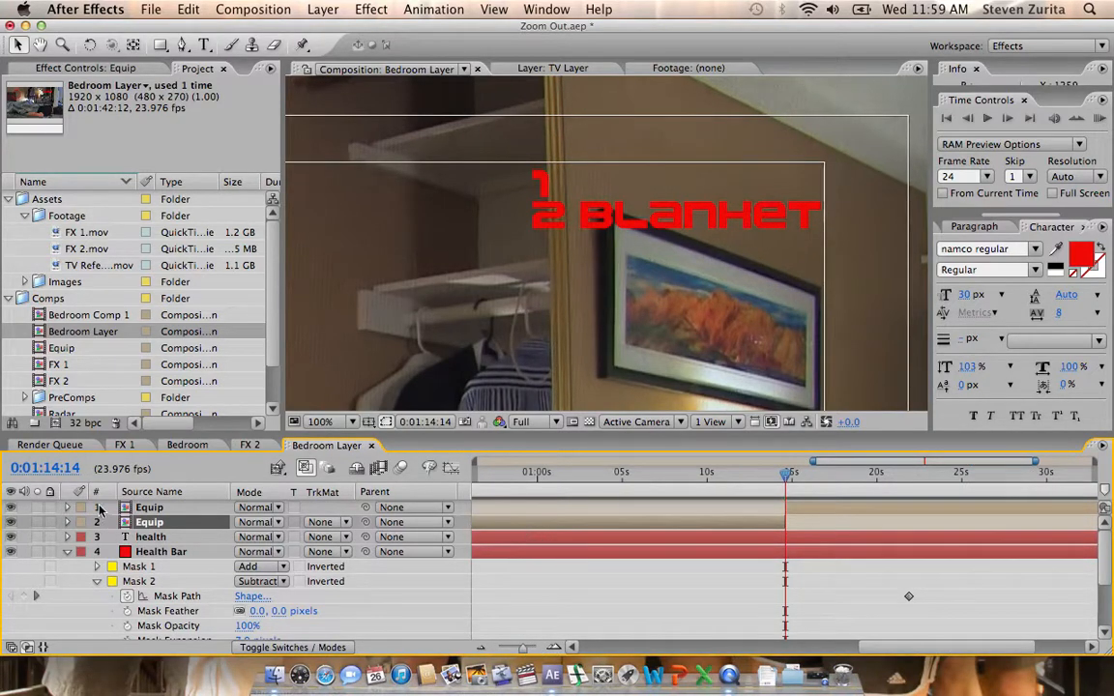
# - Delete Mask 1 from the lower Equip layer and check the equipment list just before and after the cut
pyautogui.press('m')
pyautogui.click(138, 538)
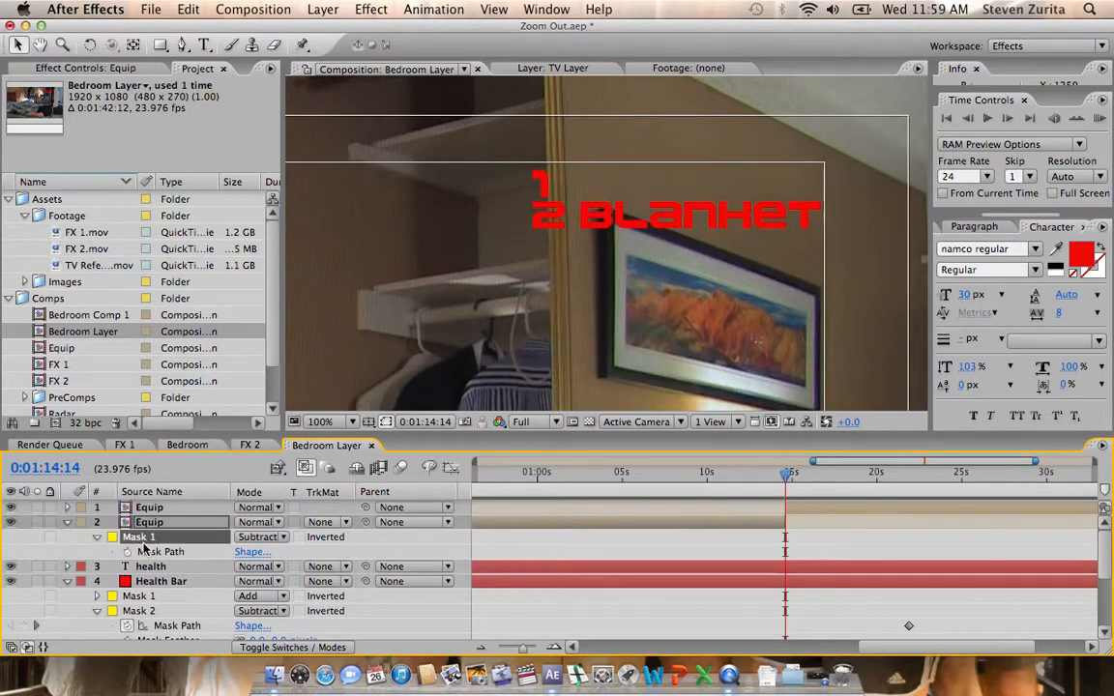
pyautogui.press('Delete')
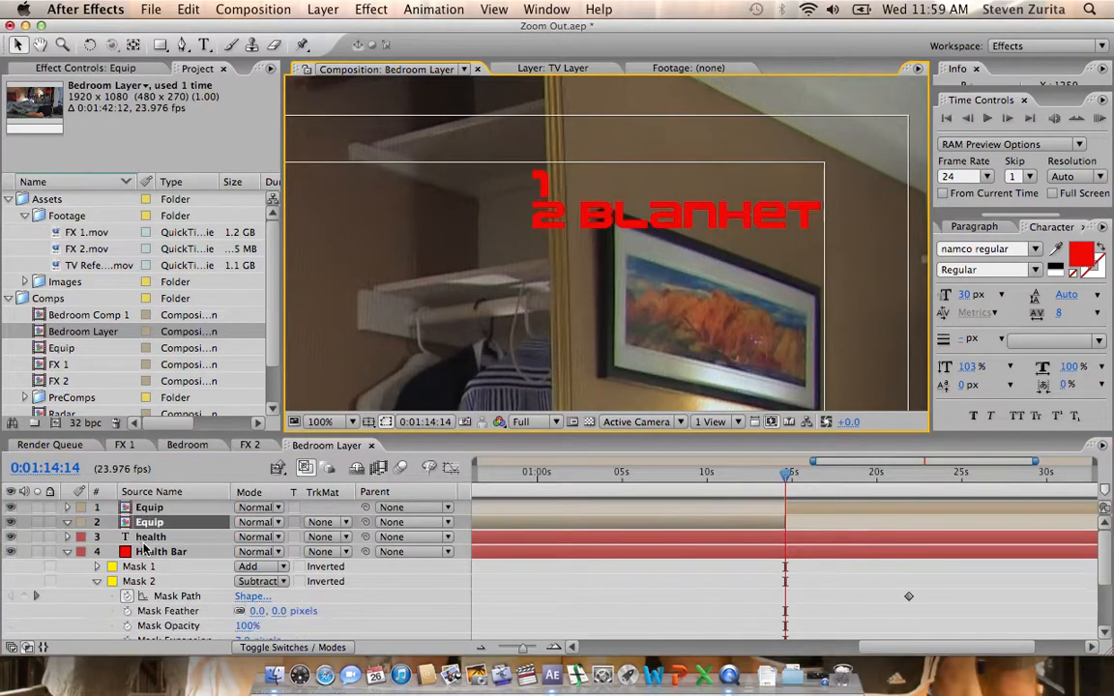
pyautogui.click(771, 473)
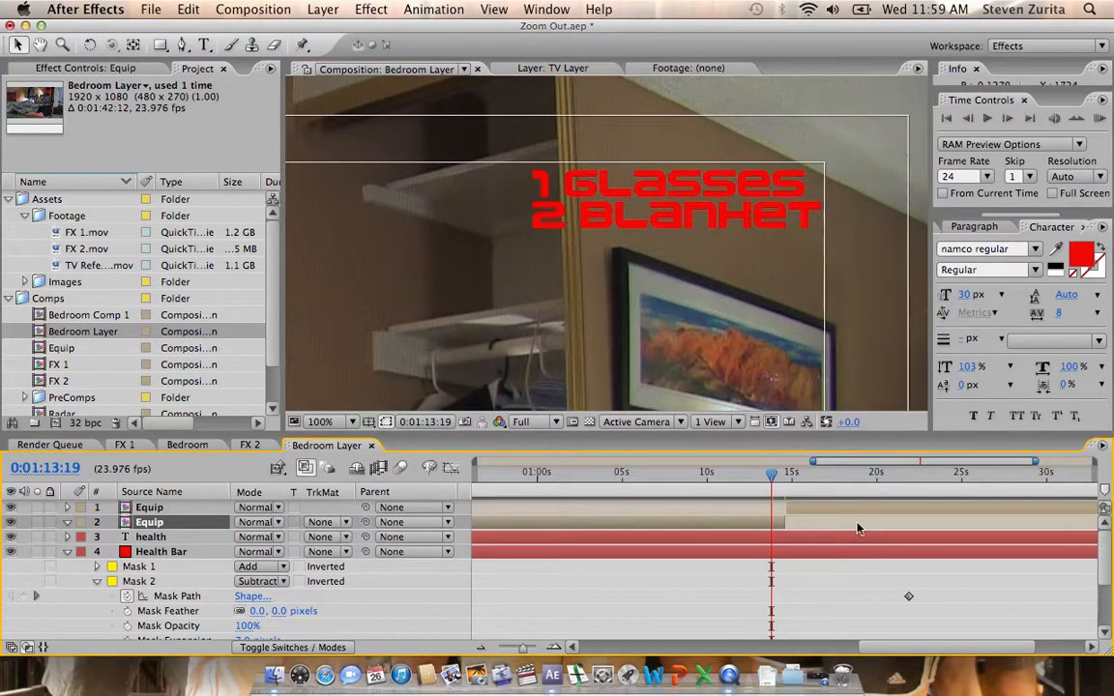
pyautogui.click(793, 474)
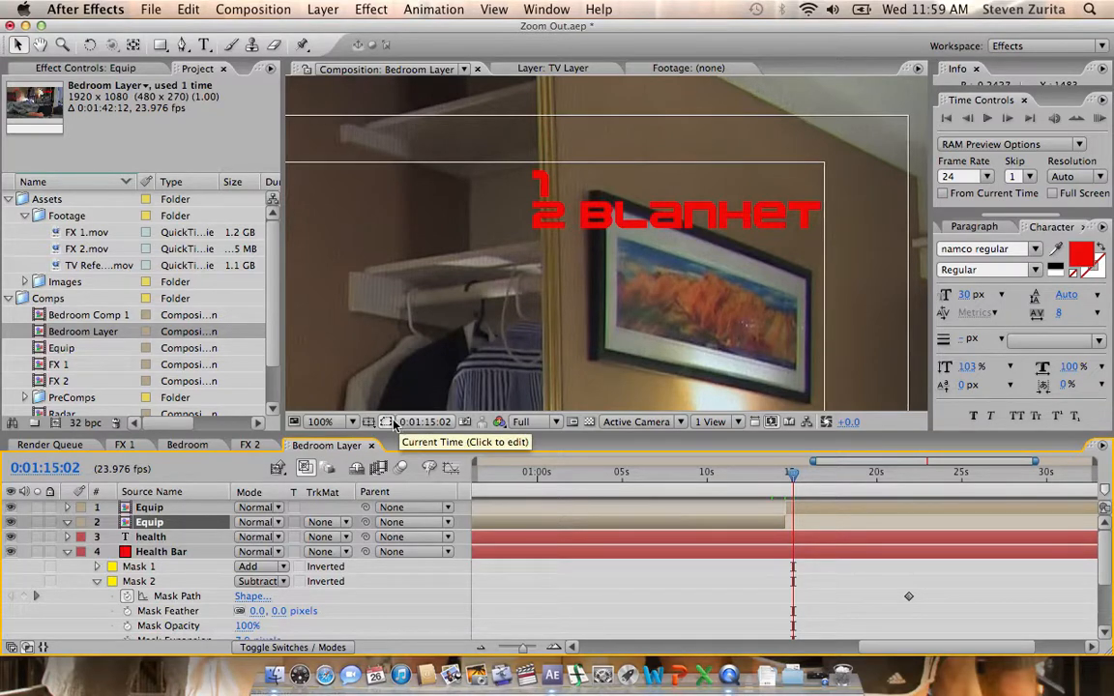
# - Fit the whole composition in the viewer and set the preview resolution to Half
pyautogui.click(324, 422)
pyautogui.click(334, 146)
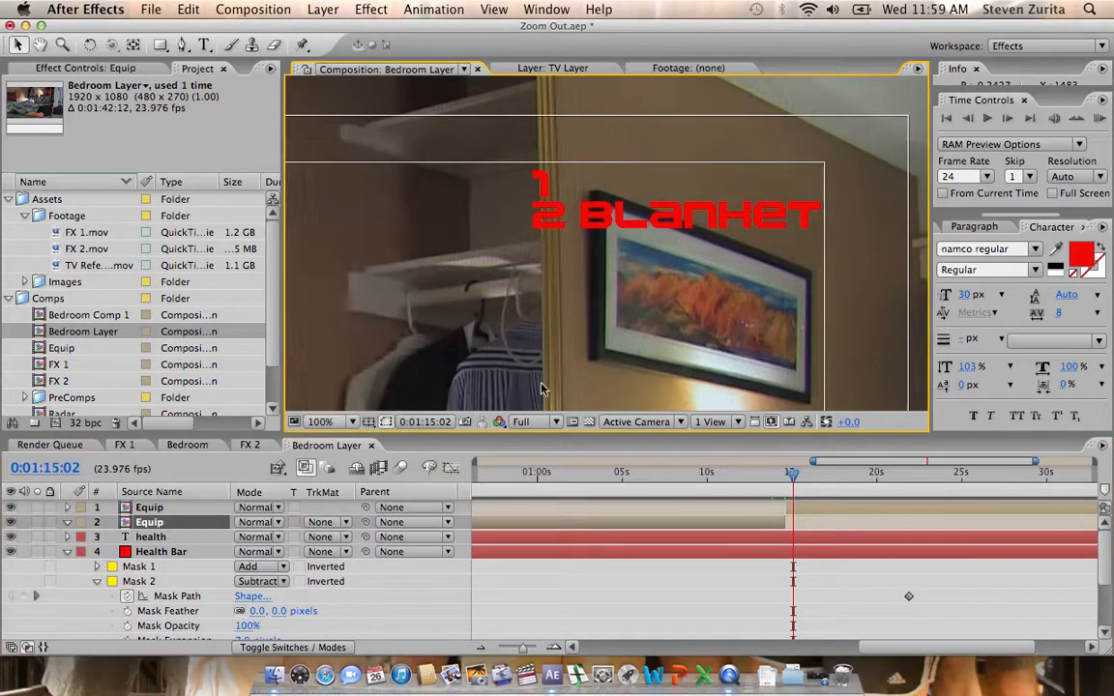
pyautogui.click(548, 430)
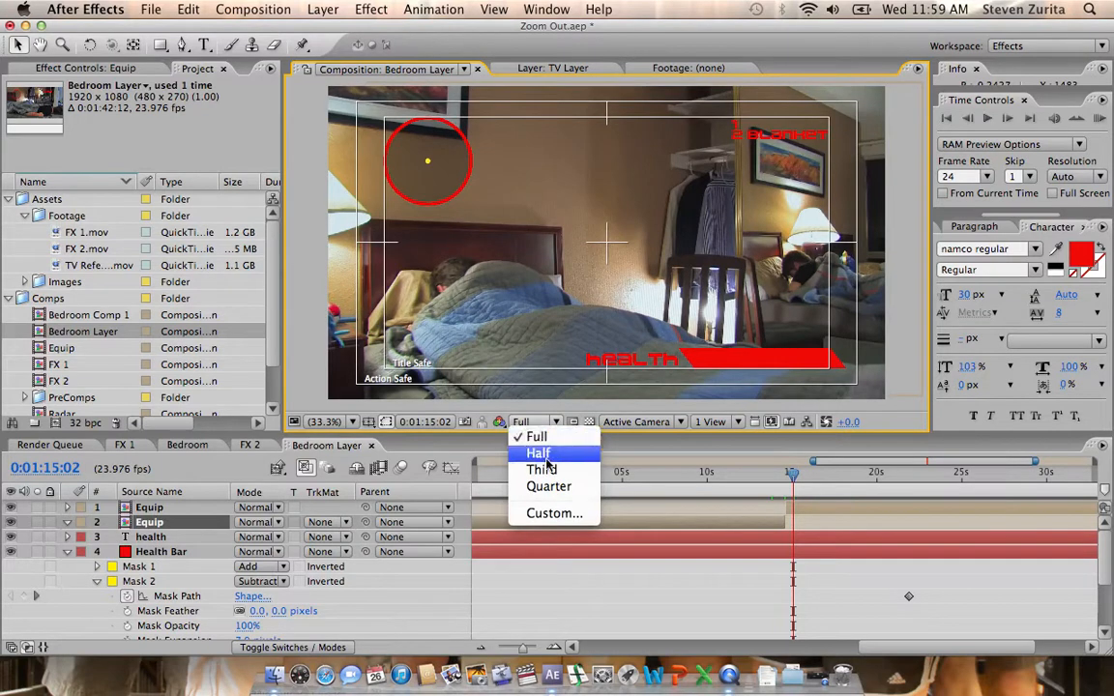
pyautogui.click(537, 450)
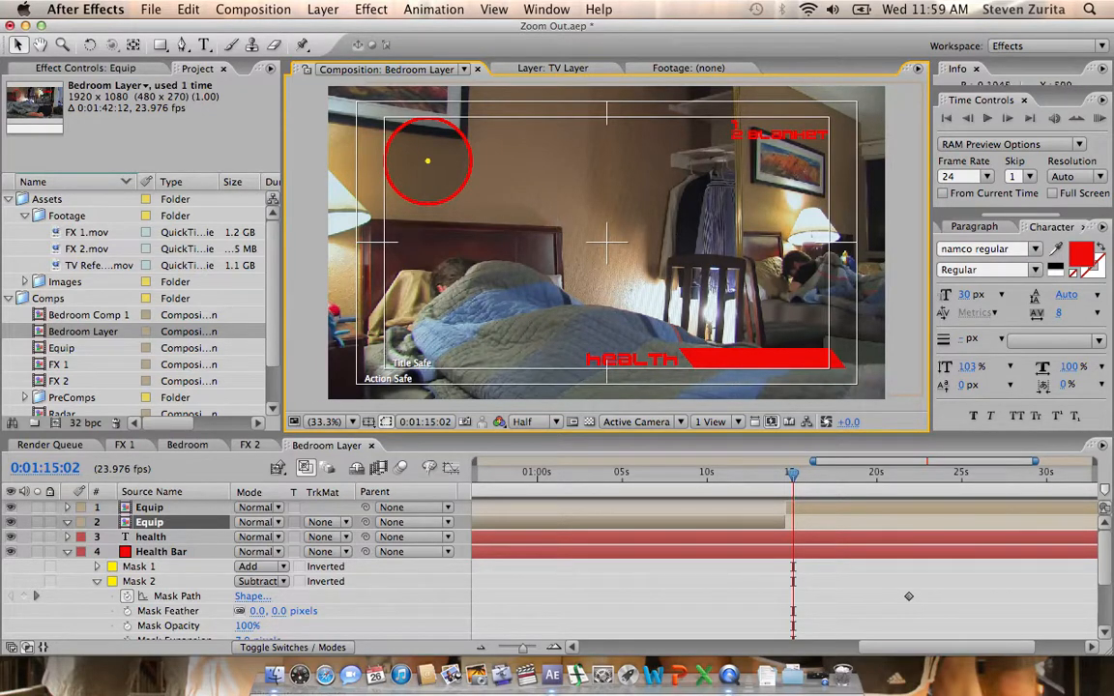
pyautogui.click(372, 9)
pyautogui.moveTo(523, 239)
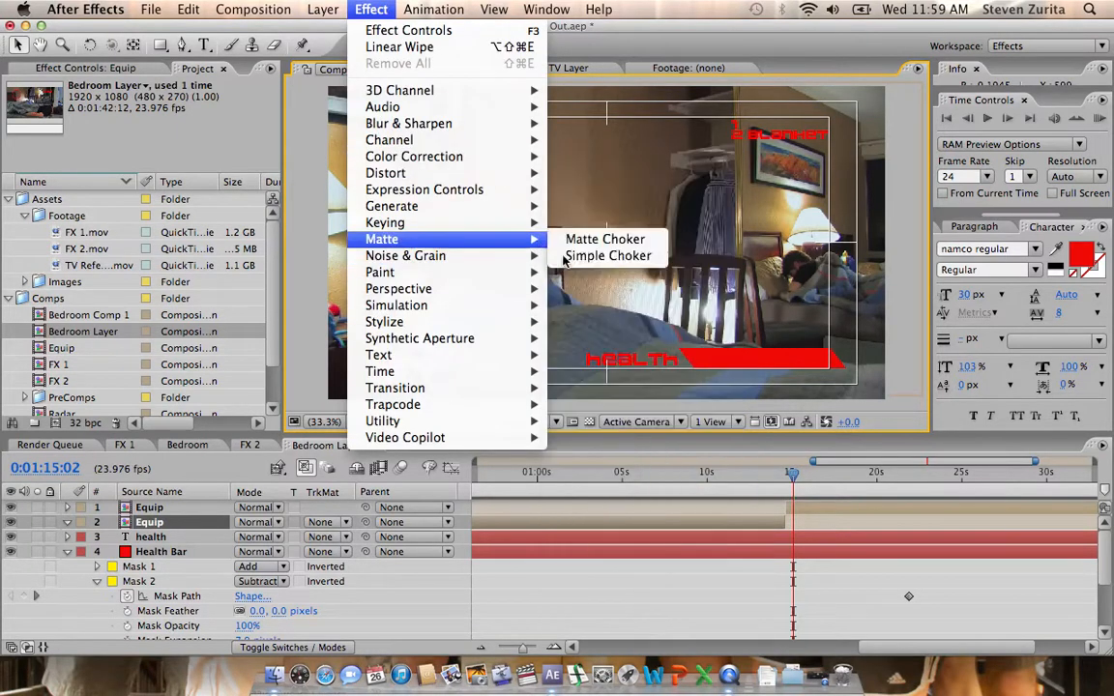
pyautogui.moveTo(523, 156)
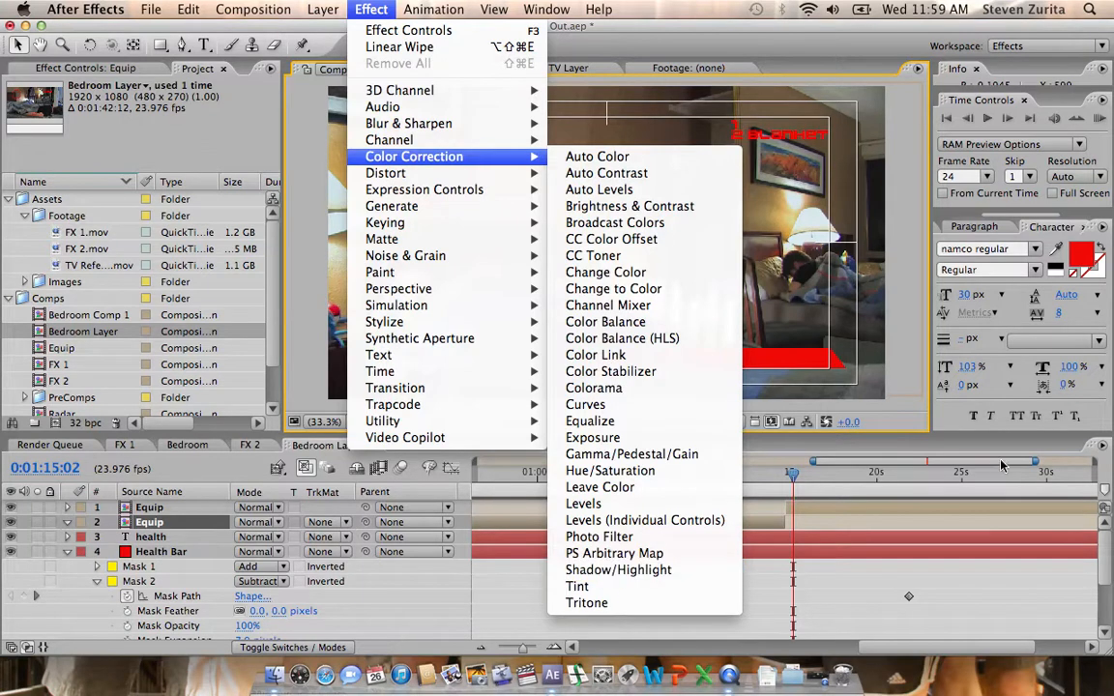
pyautogui.click(945, 419)
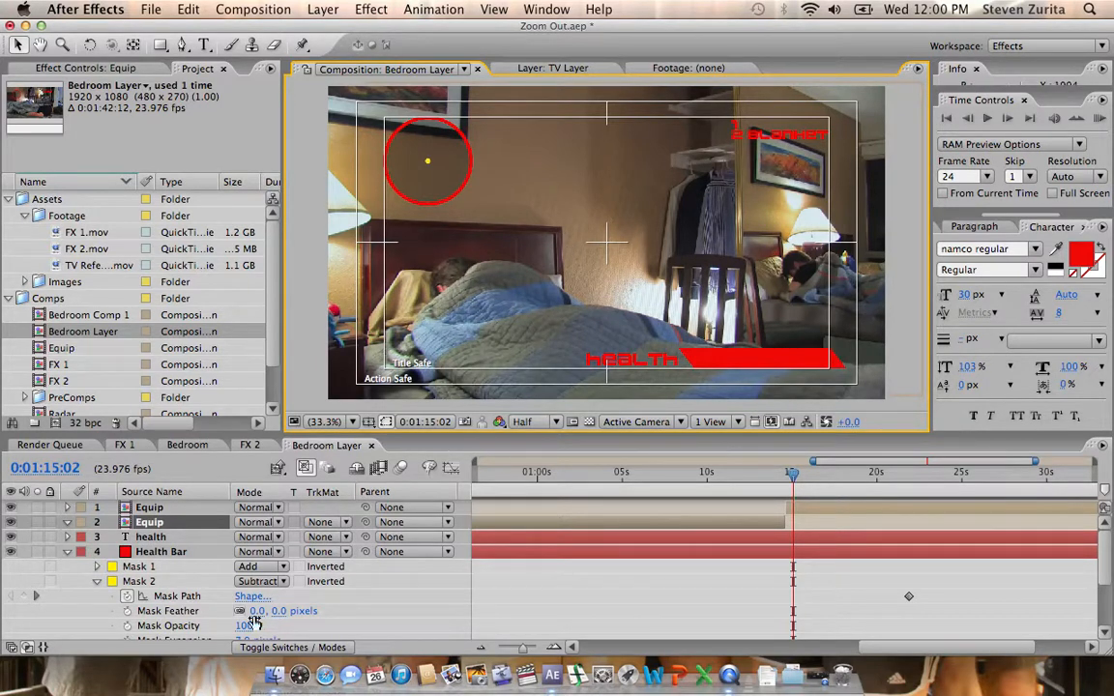
# - Set the label color of both Equip layers, health, Health Bar and Radar to Cyan
pyautogui.click(67, 552)
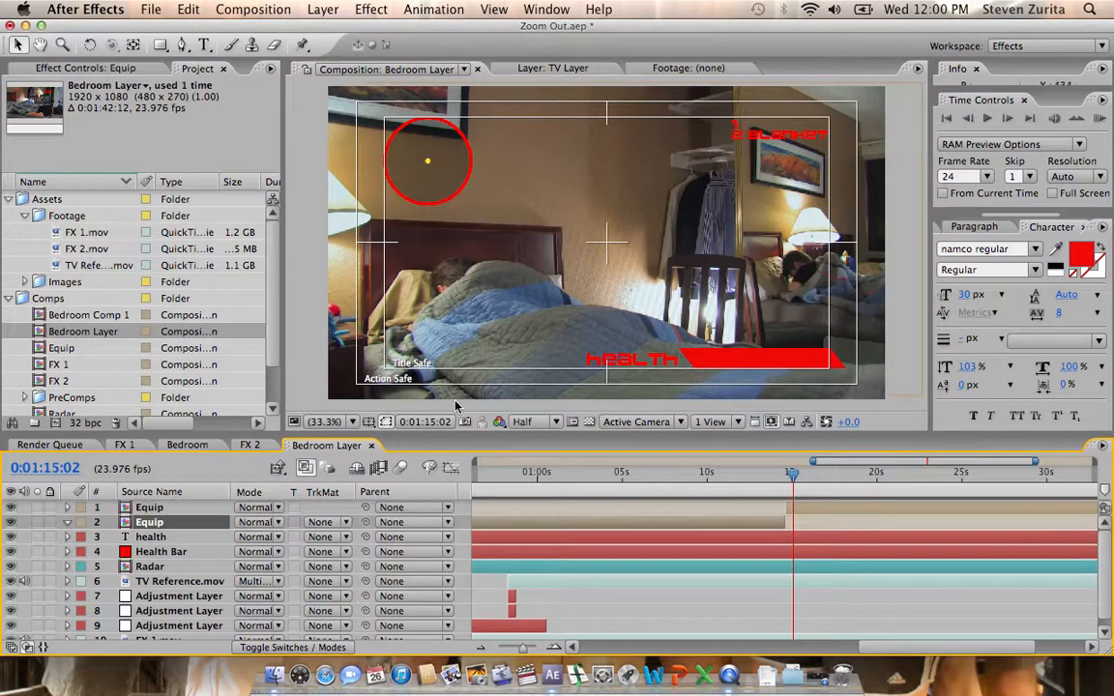
pyautogui.keyDown('shift'); pyautogui.click(145, 568); pyautogui.keyUp('shift')
pyautogui.click(81, 522)
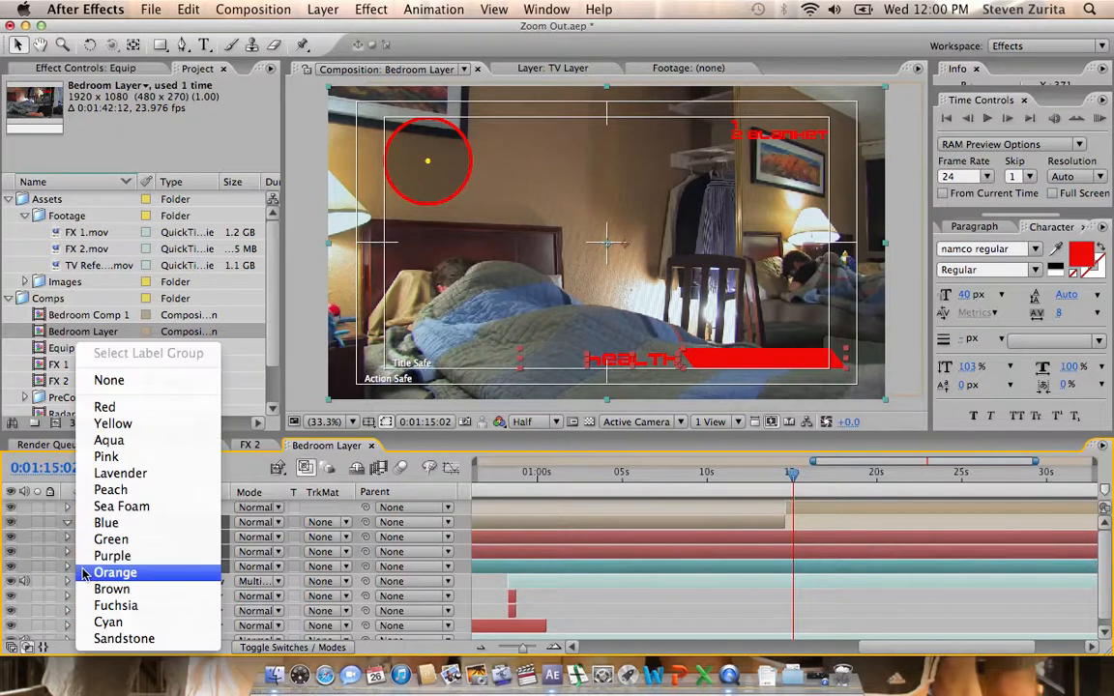
pyautogui.click(116, 563)
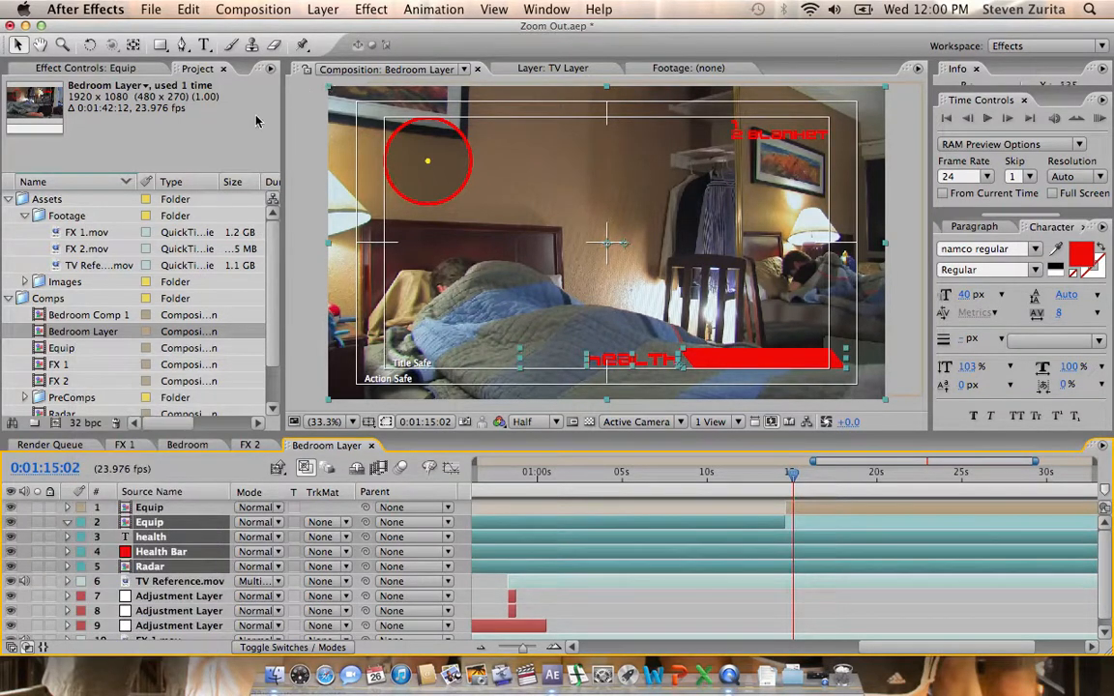
pyautogui.click(80, 516)
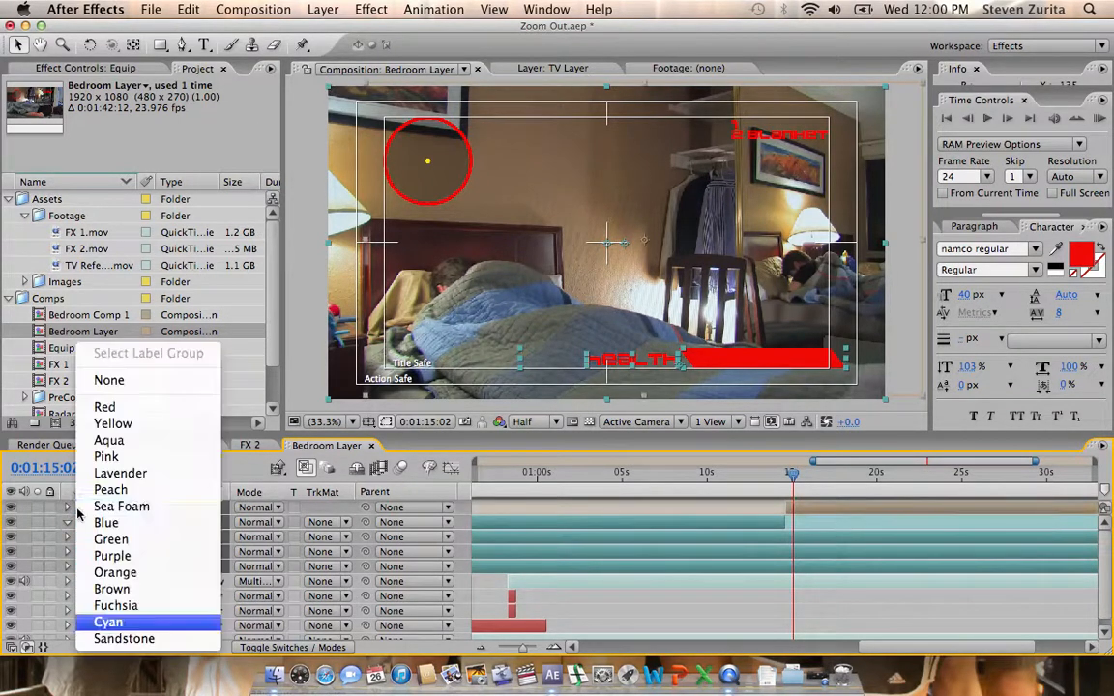
pyautogui.click(126, 622)
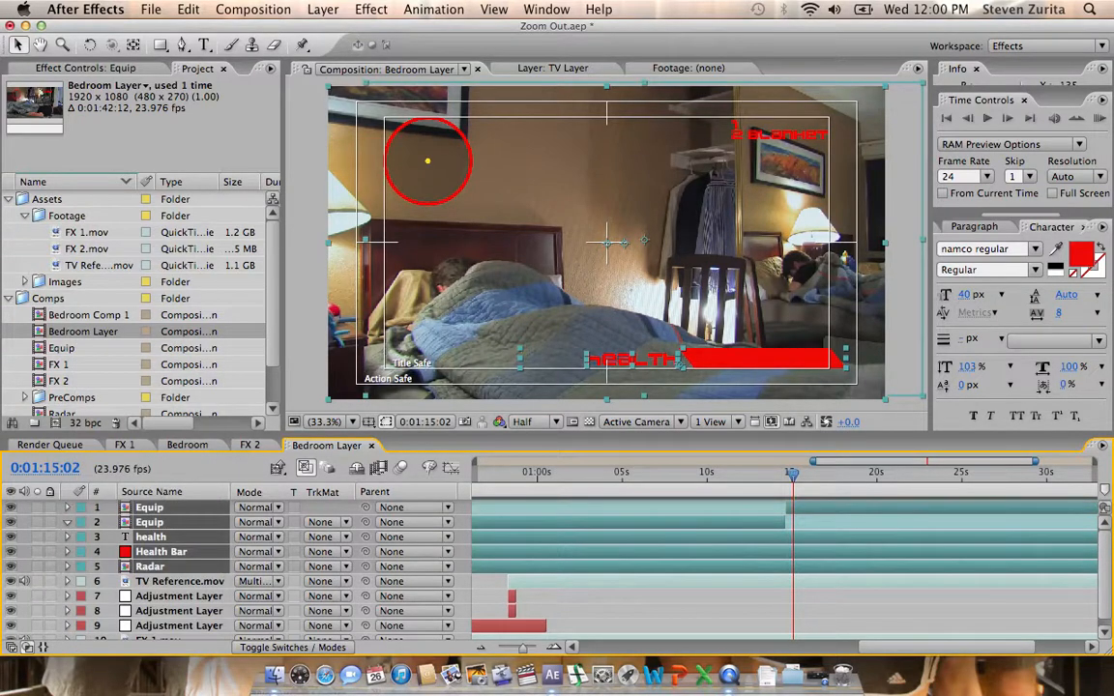
# - Pre-compose the two Equip layers, health, Health Bar and Radar as HUD, moving all attributes into the new composition
pyautogui.click(323, 9)
pyautogui.click(357, 601)
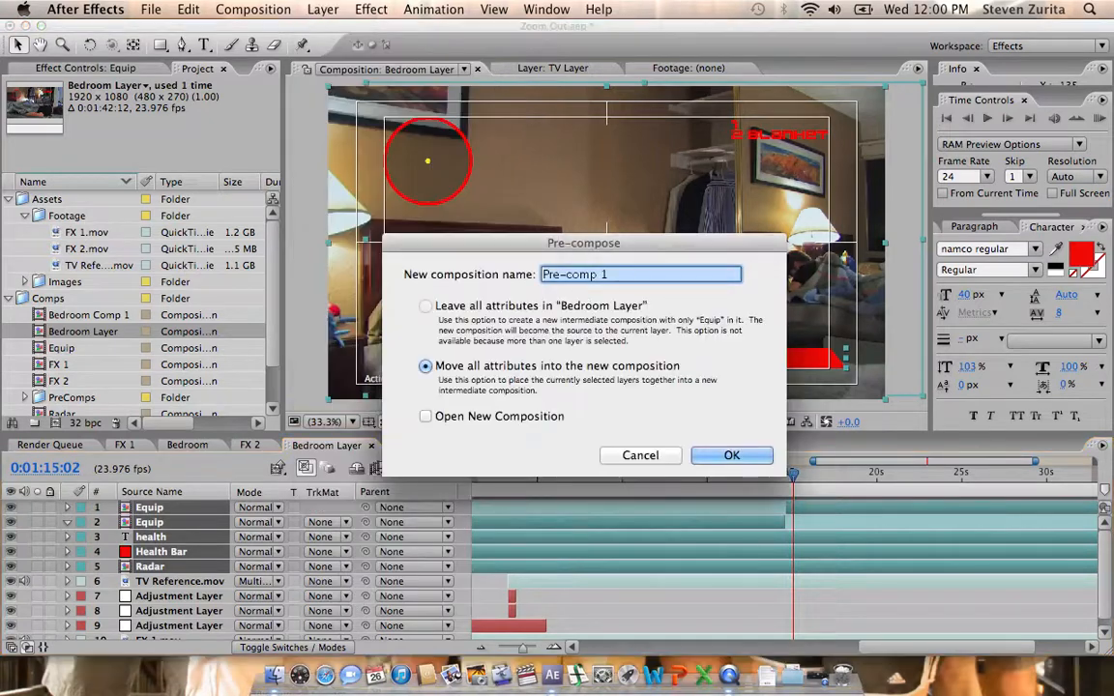
pyautogui.write('HUD')
pyautogui.press('Return')
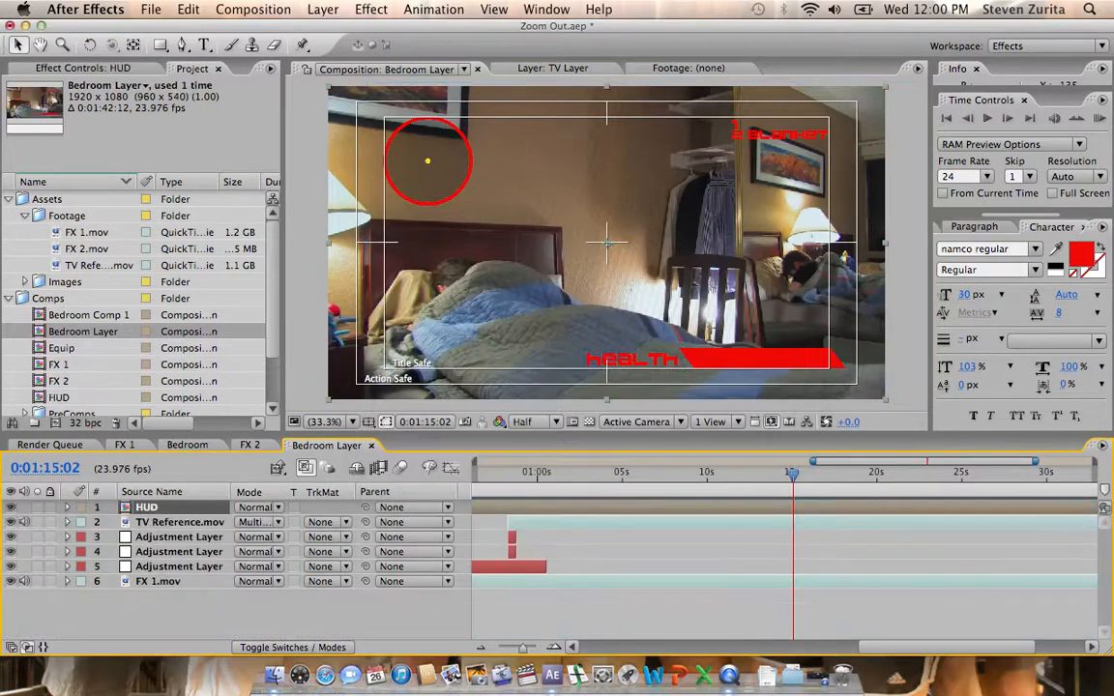
pyautogui.click(37, 508)
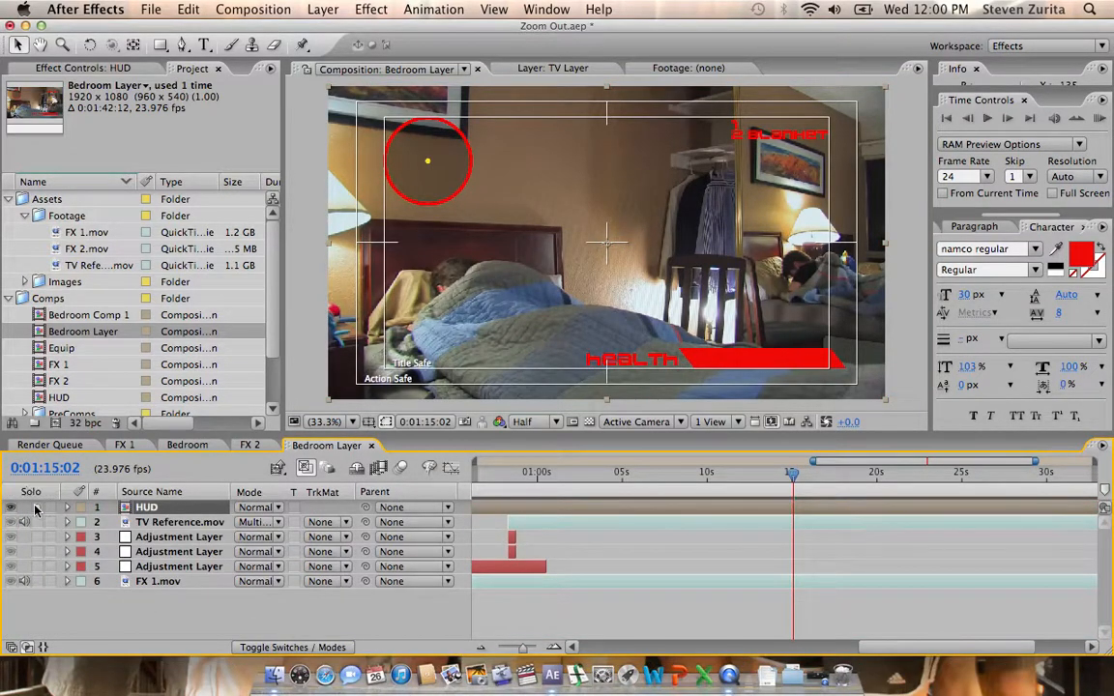
pyautogui.click(37, 507)
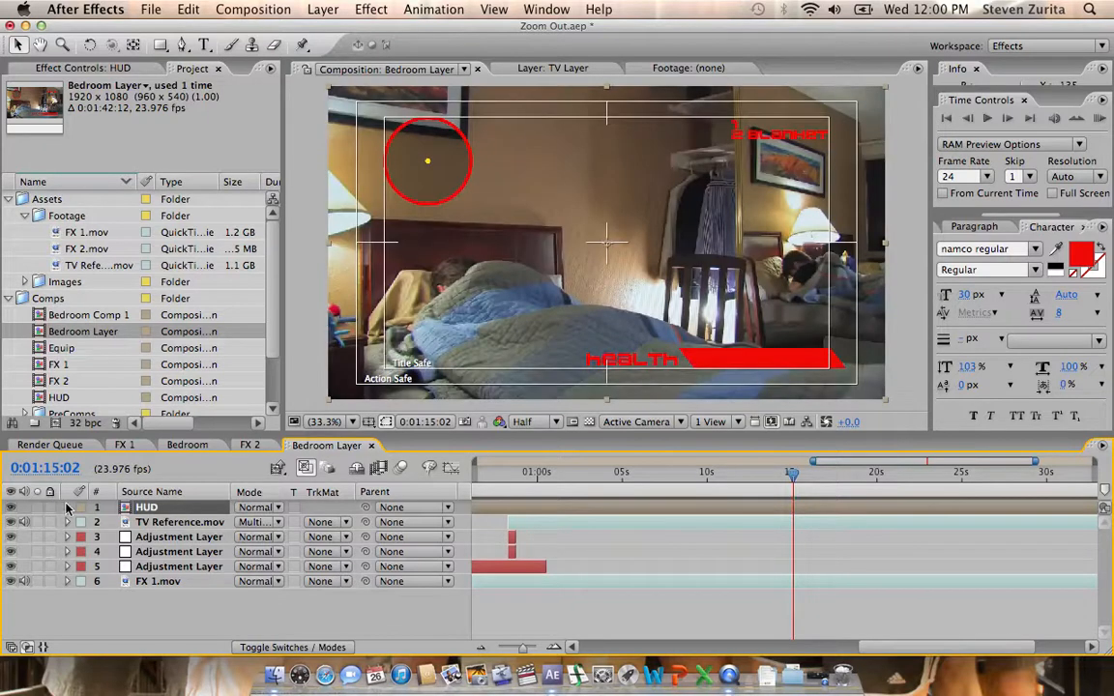
# - Trim the HUD layer's start to 0:00:58:06 and keyframe its opacity from 0% there to 100% at 0:00:58:18
pyautogui.moveTo(512, 473); pyautogui.dragTo(502, 480)
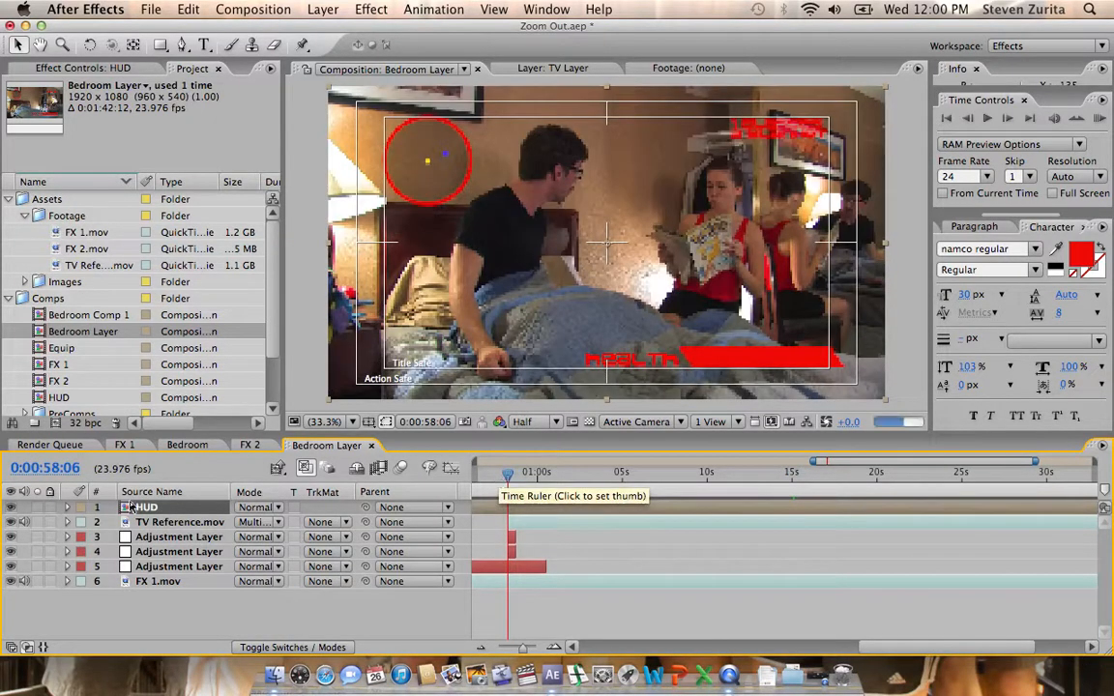
pyautogui.click(126, 508)
pyautogui.press('t')
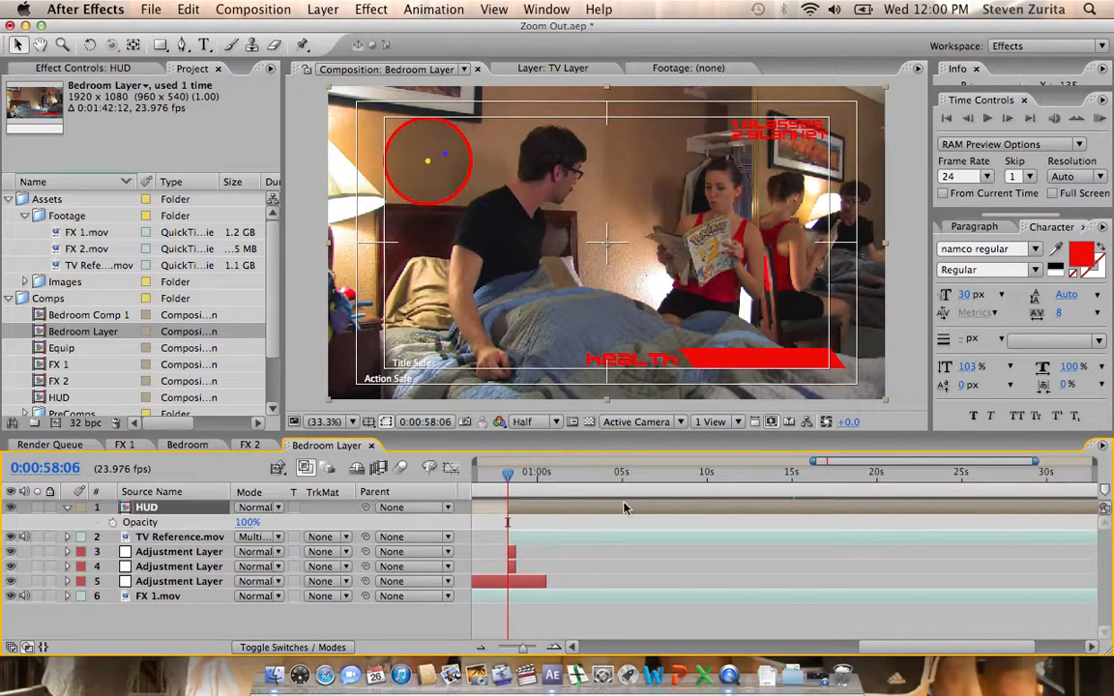
pyautogui.click(515, 475)
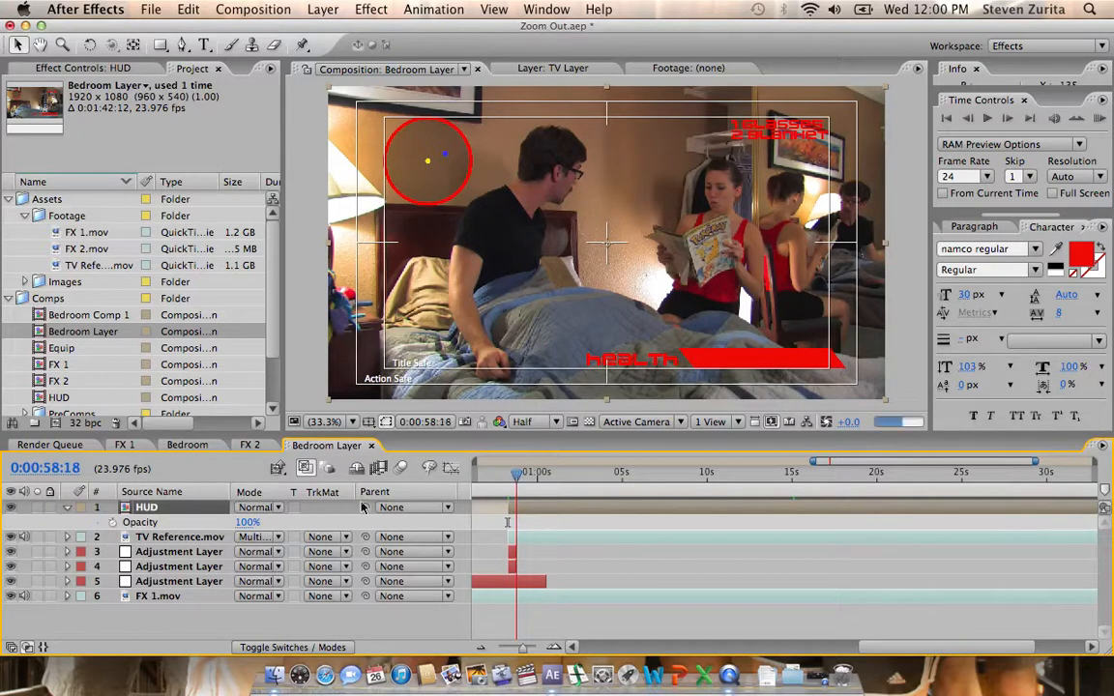
pyautogui.click(109, 522)
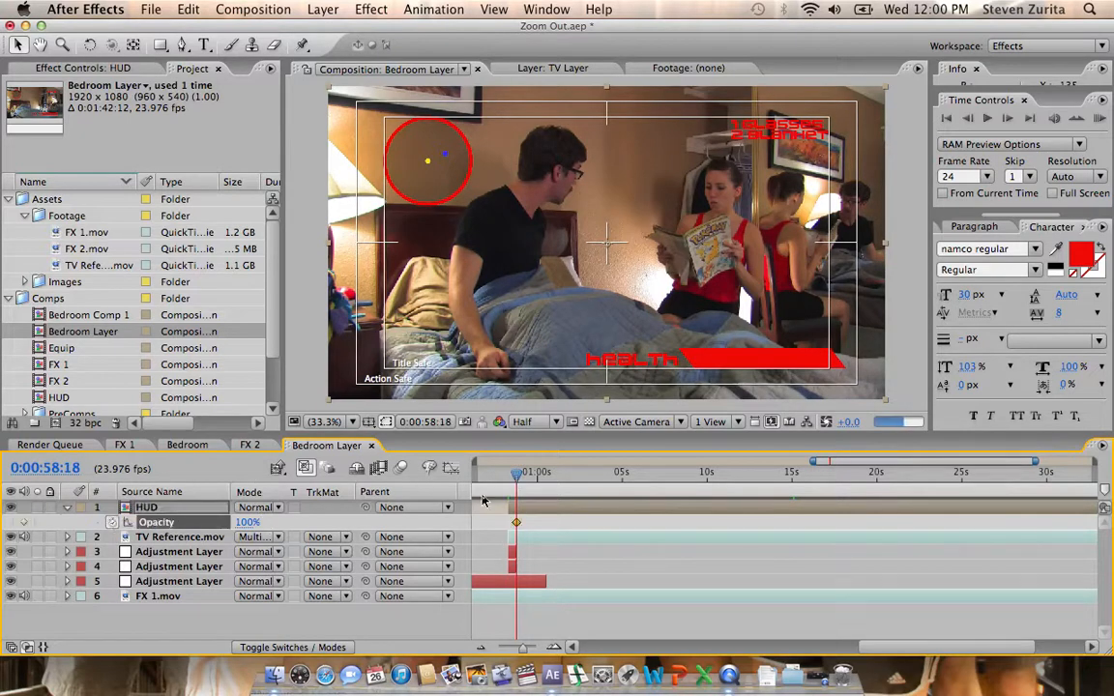
pyautogui.click(508, 478)
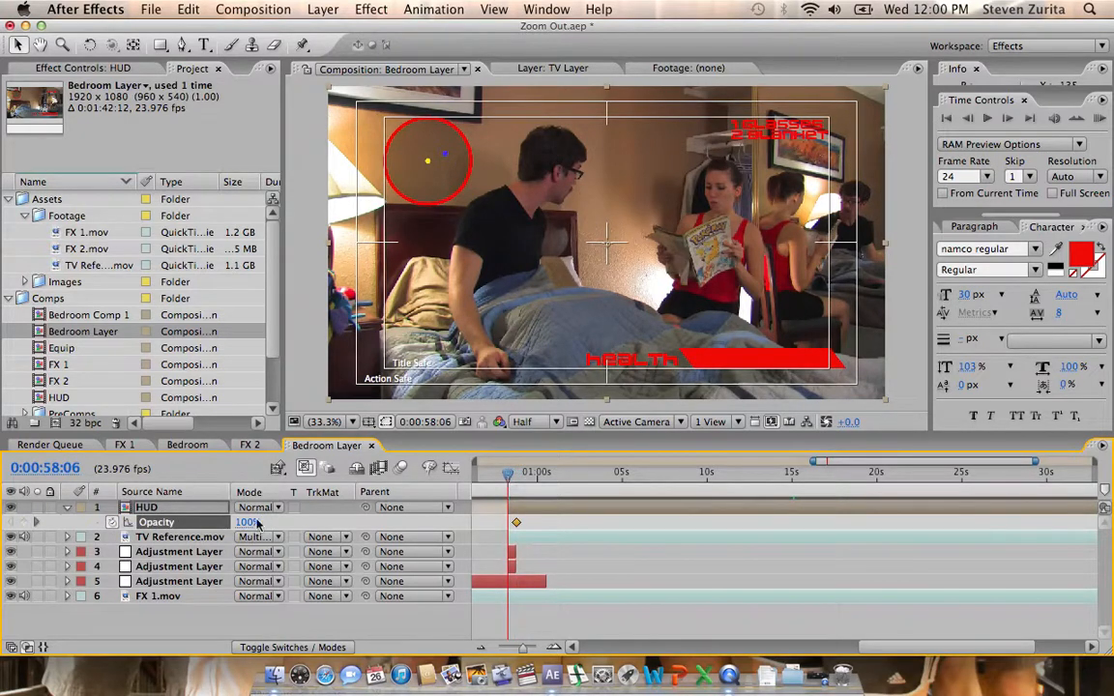
pyautogui.click(247, 522)
pyautogui.write('0')
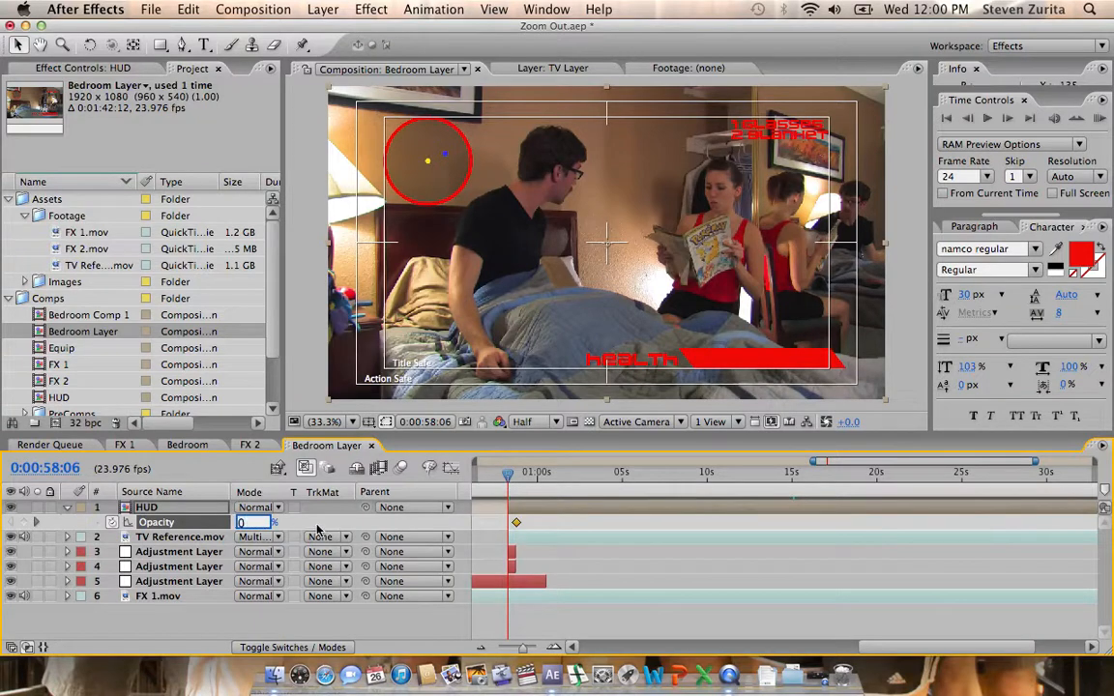
pyautogui.press('Return')
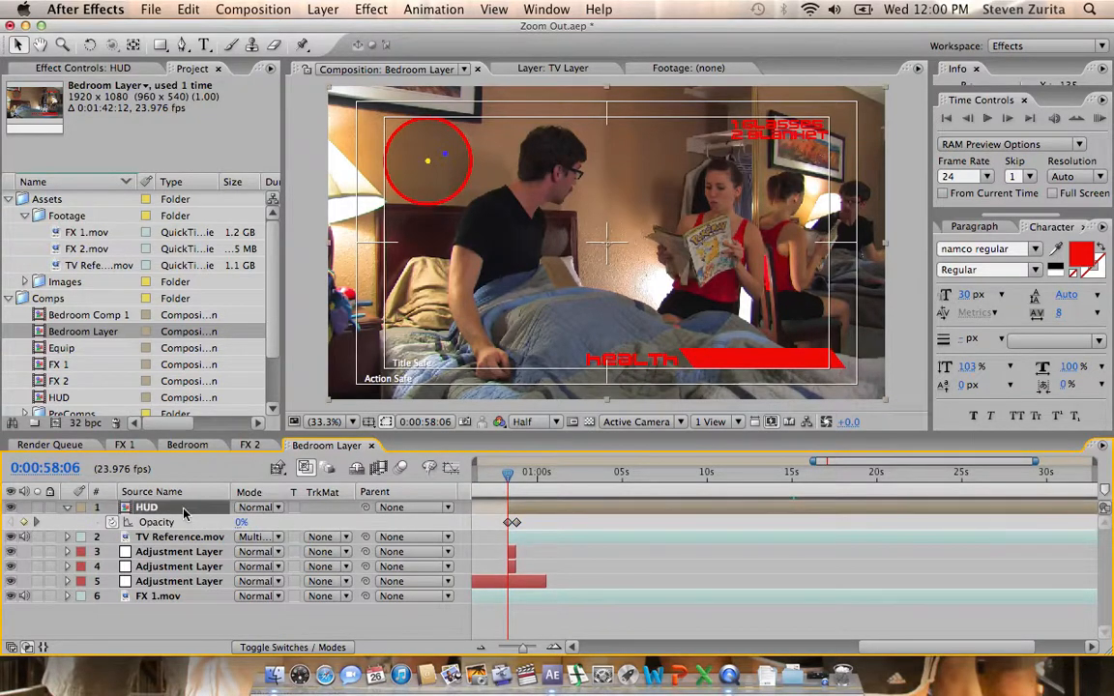
# - Inside the HUD composition, set the opacity of the health and Health Bar layers to 50%
pyautogui.doubleClick(183, 509)
pyautogui.click(150, 535)
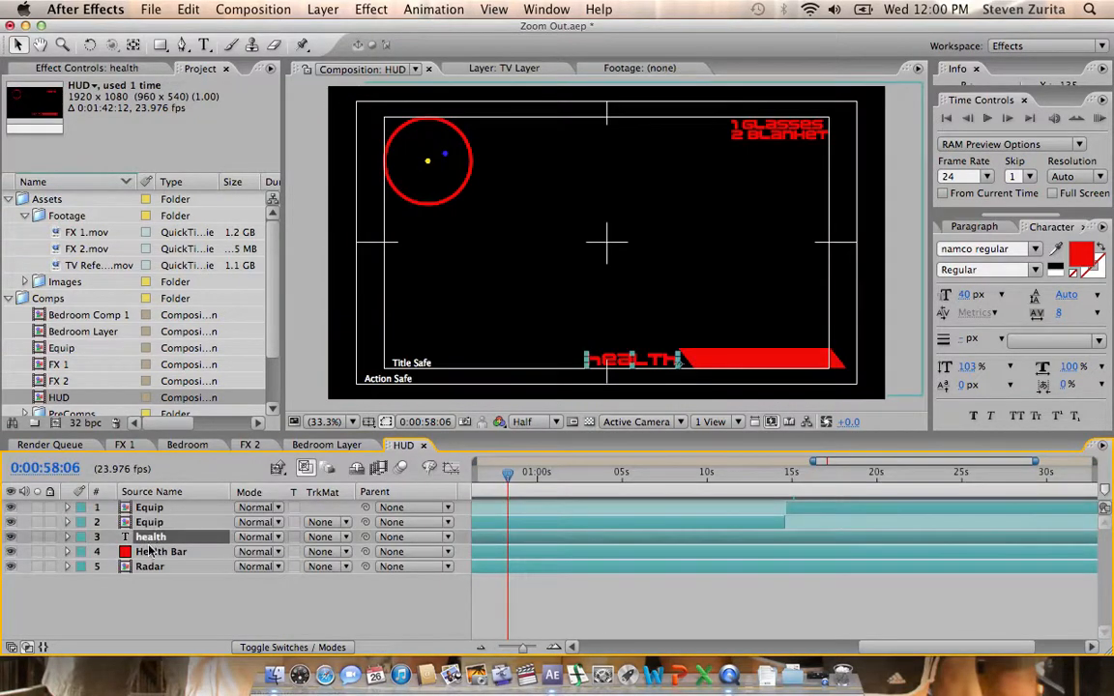
pyautogui.keyDown('shift'); pyautogui.click(151, 552); pyautogui.keyUp('shift')
pyautogui.press('t')
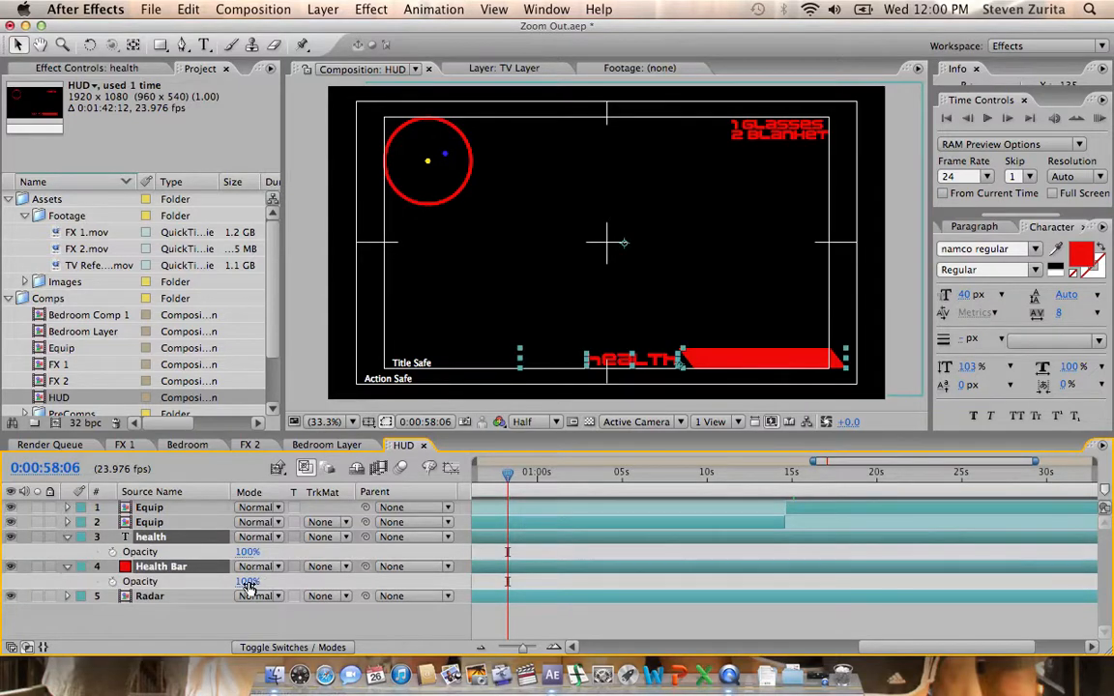
pyautogui.click(246, 583)
pyautogui.write('50')
pyautogui.click(227, 624)
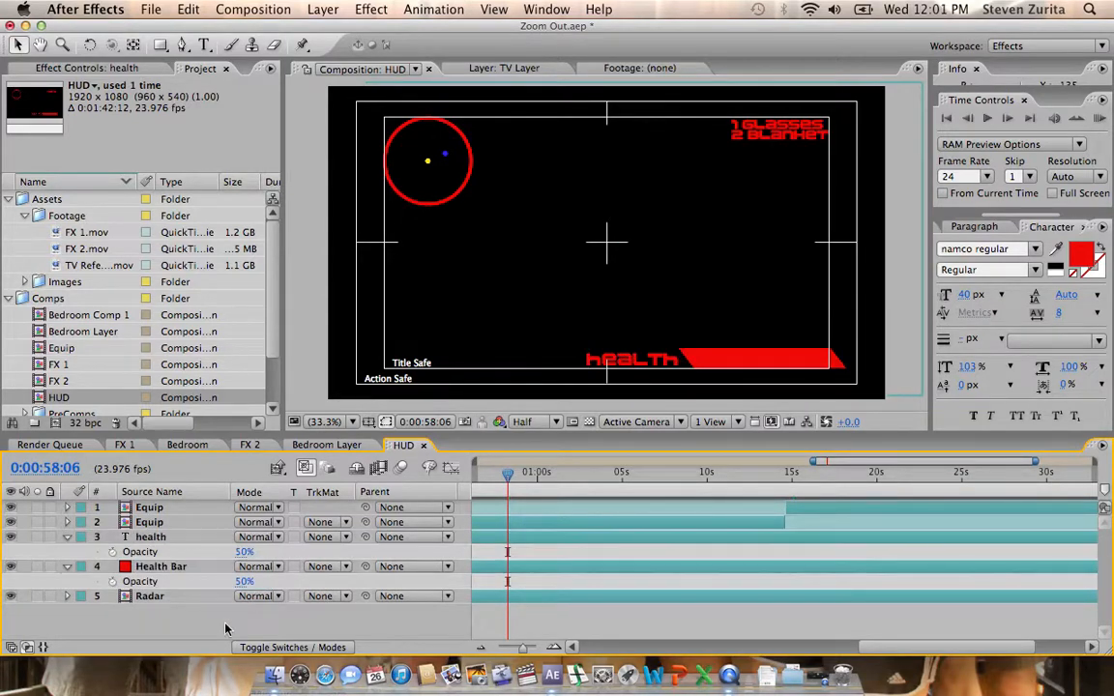
# - Set the opacity of both Equip layers to 50% and return to the Bedroom Layer composition
pyautogui.click(152, 523)
pyautogui.keyDown('shift'); pyautogui.click(149, 508); pyautogui.keyUp('shift')
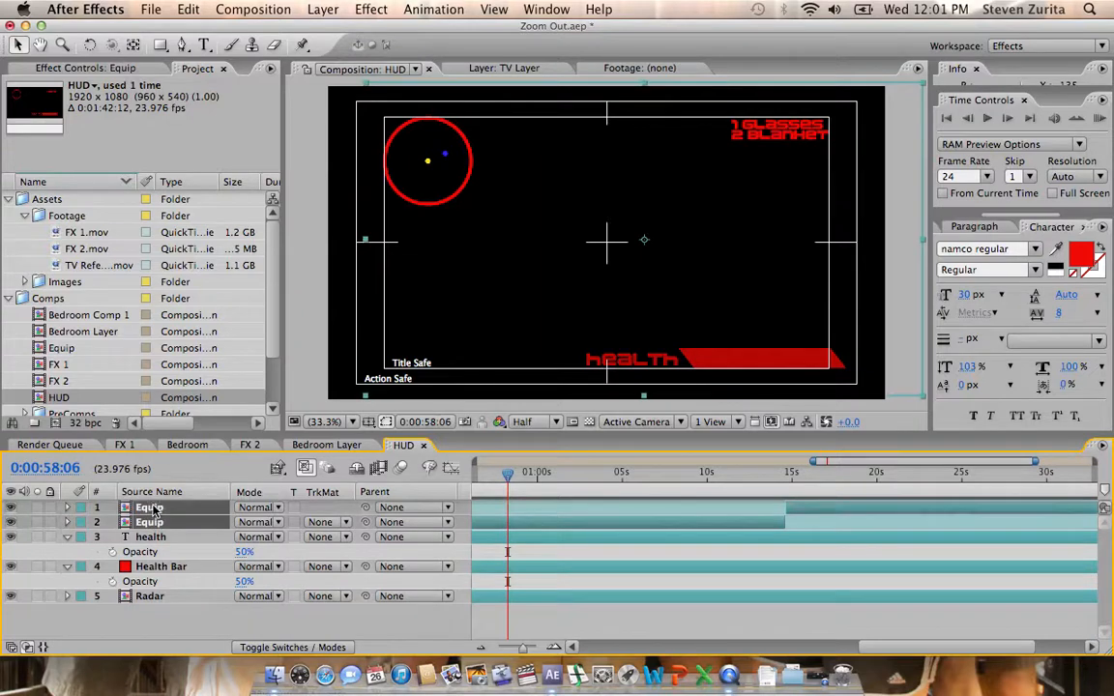
pyautogui.press('t')
pyautogui.click(247, 522)
pyautogui.write('50')
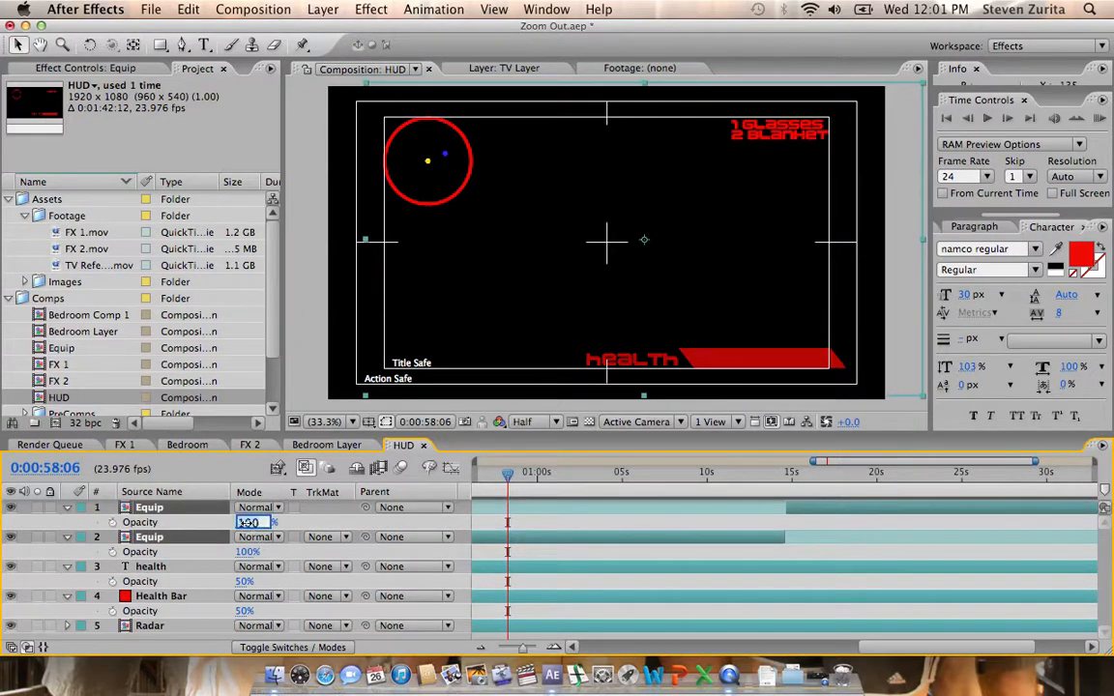
pyautogui.press('Return')
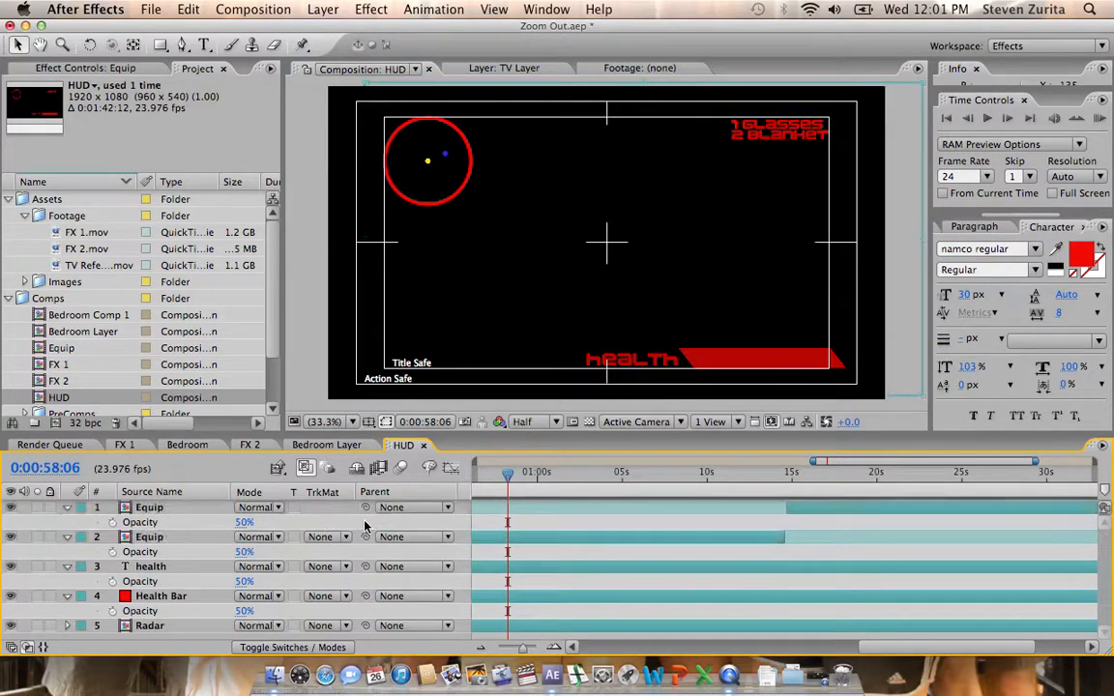
pyautogui.click(331, 445)
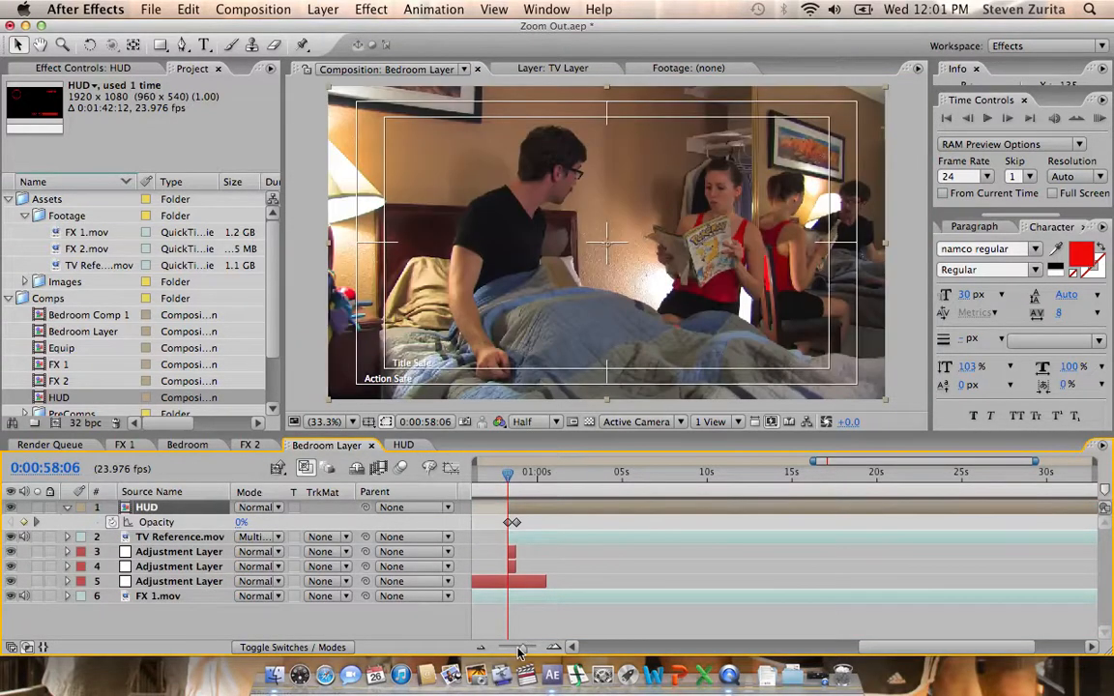
# - Move the HUD layer down the stack, directly above the lowest adjustment layer in the Bedroom Layer composition
pyautogui.moveTo(522, 649); pyautogui.dragTo(487, 651)
pyautogui.click(946, 486)
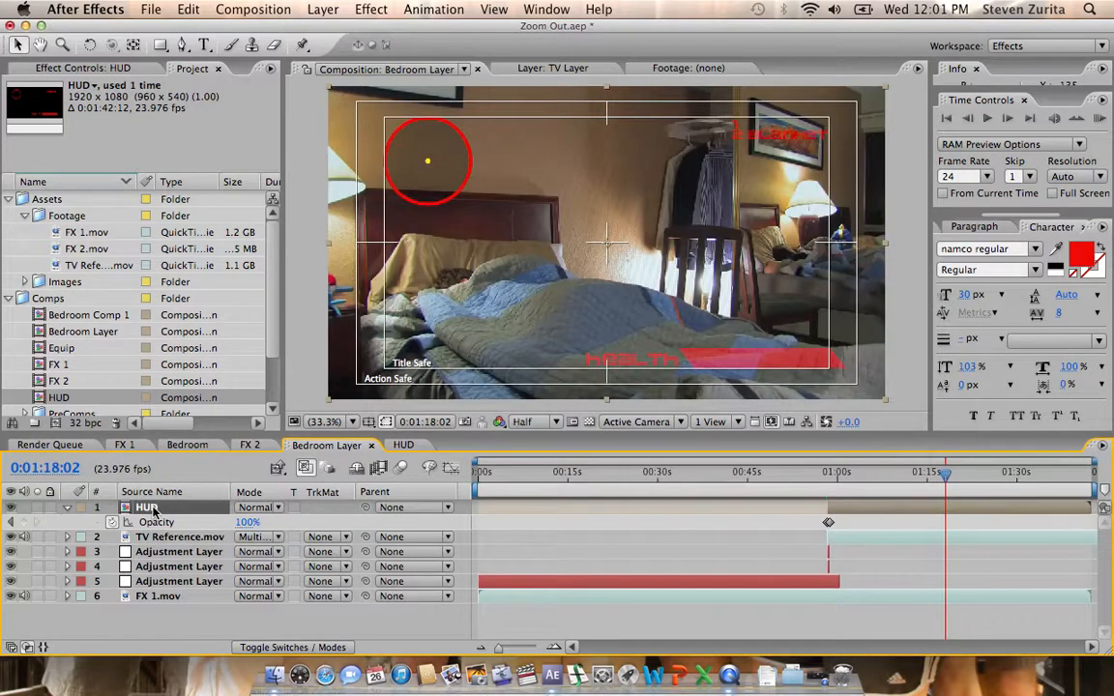
pyautogui.moveTo(152, 510); pyautogui.dragTo(152, 581)
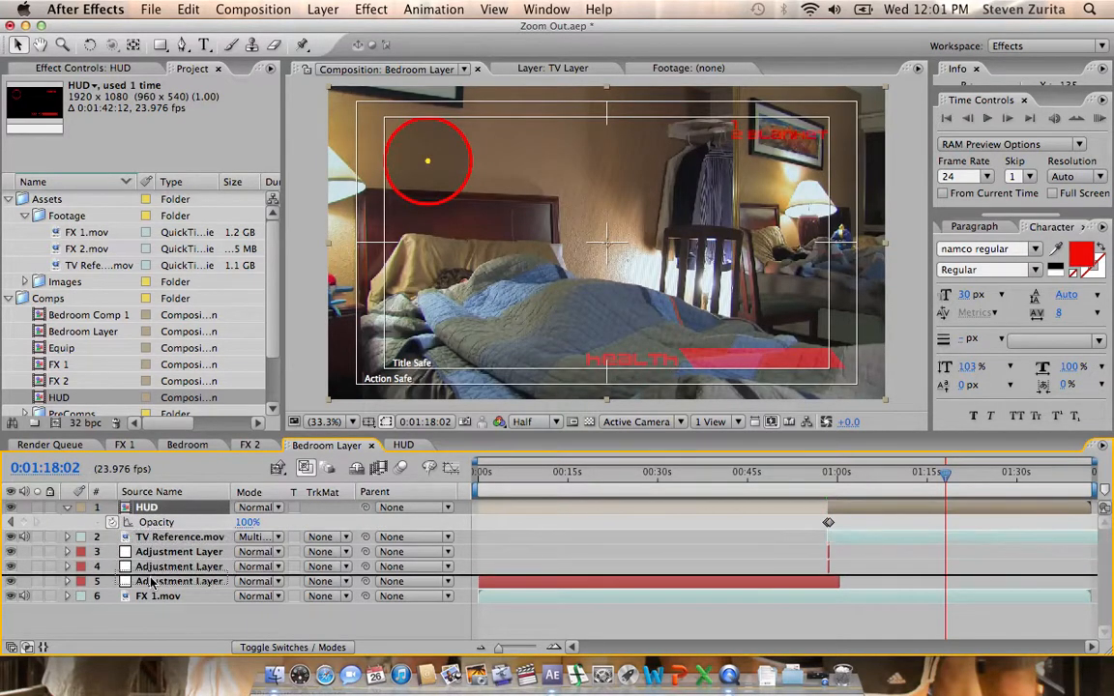
# - Examine the effects and layer name of the adjustment layer directly below HUD, leaving its name as is
pyautogui.click(152, 581)
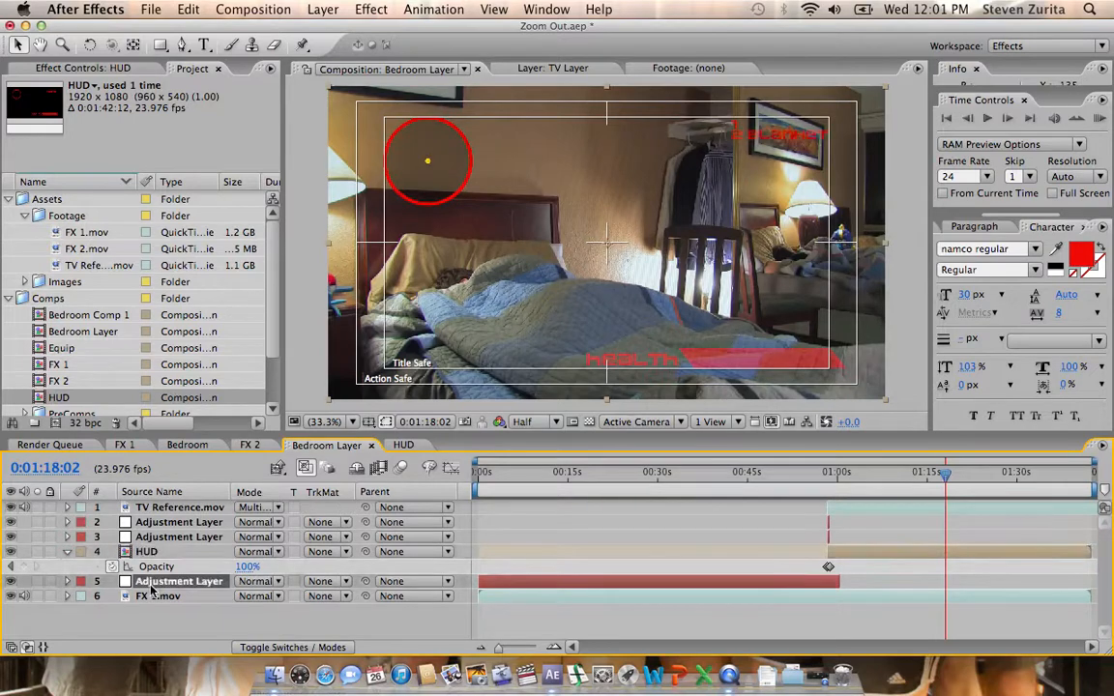
pyautogui.click(108, 74)
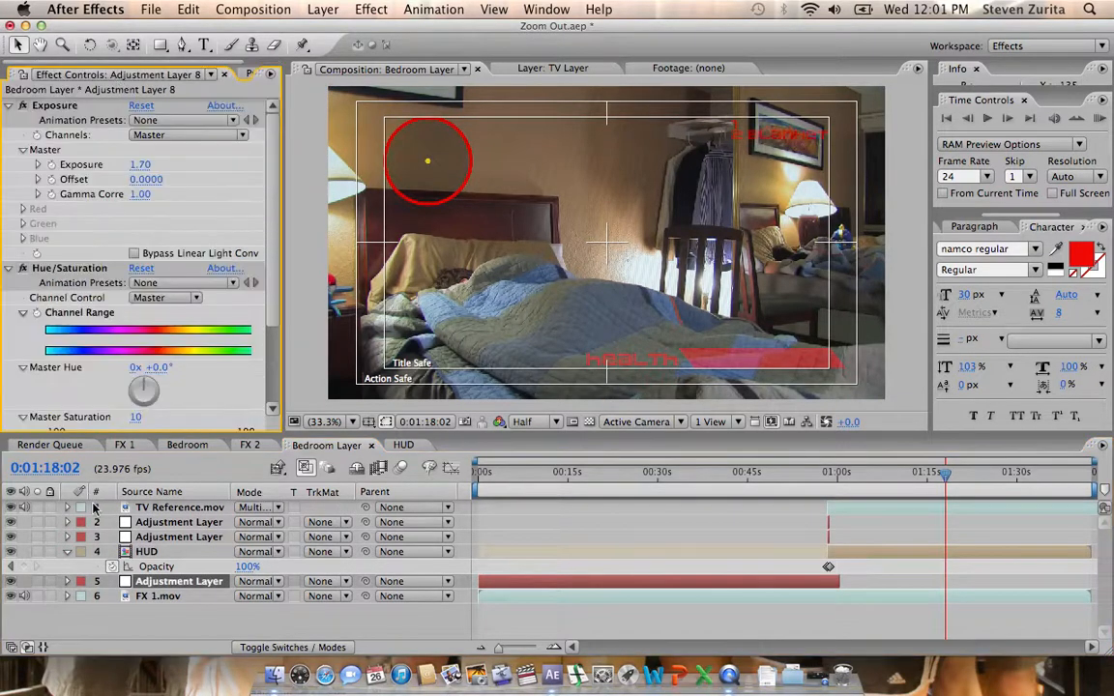
pyautogui.press('p')
pyautogui.press('o')
pyautogui.press('s')
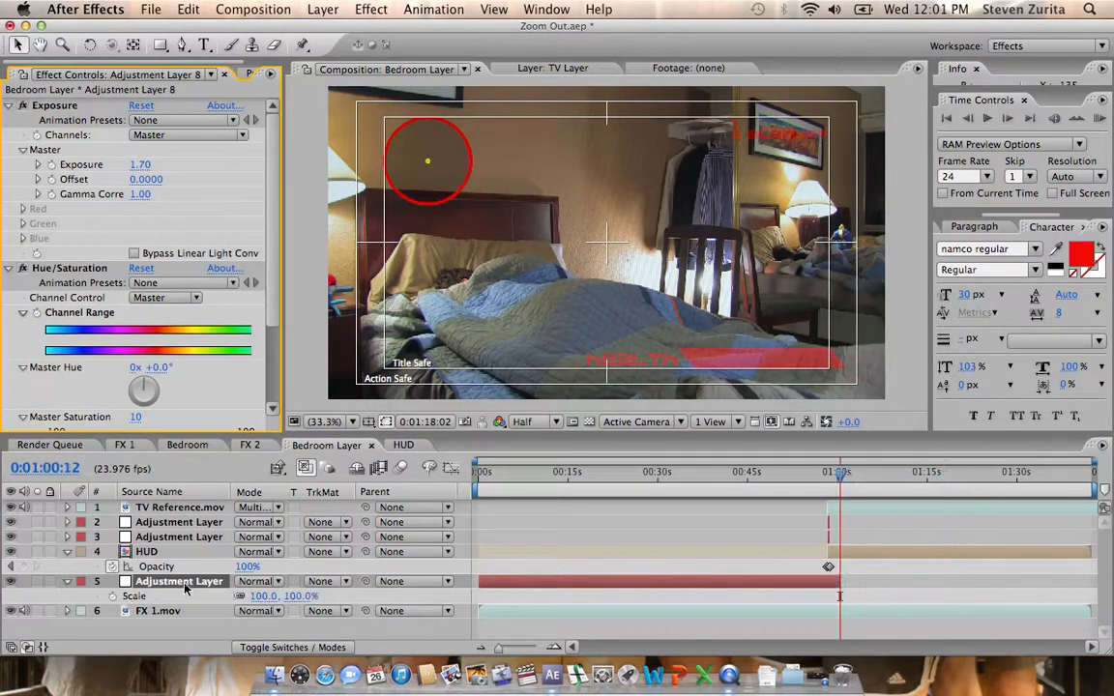
pyautogui.press('t')
pyautogui.press('e')
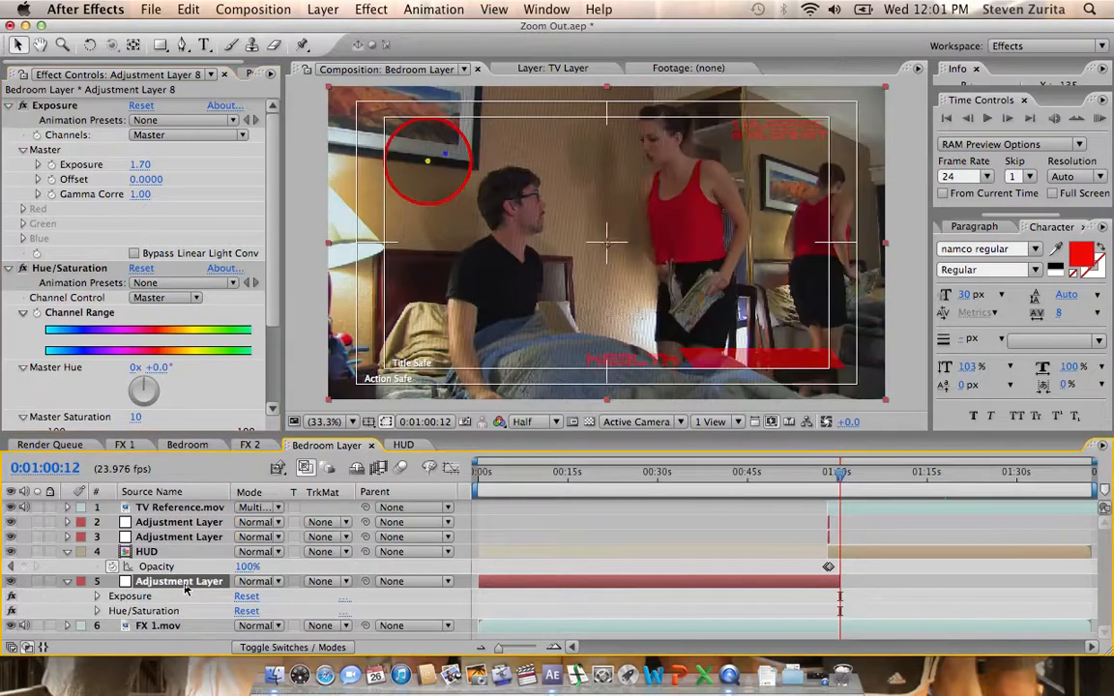
pyautogui.press('Return')
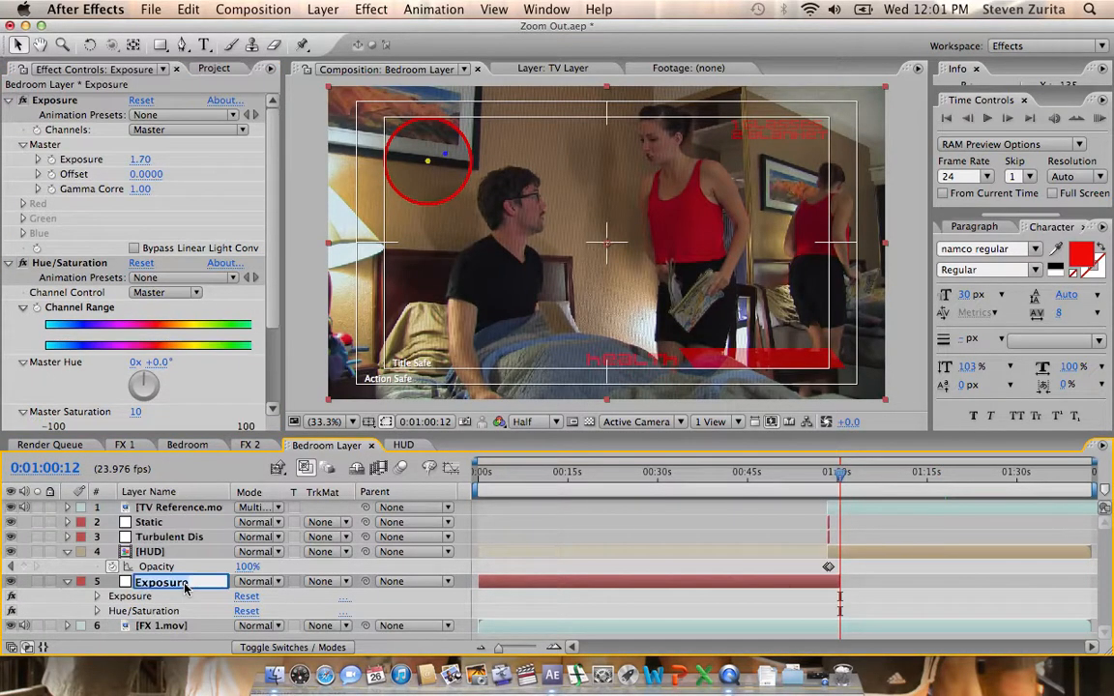
pyautogui.click(158, 551)
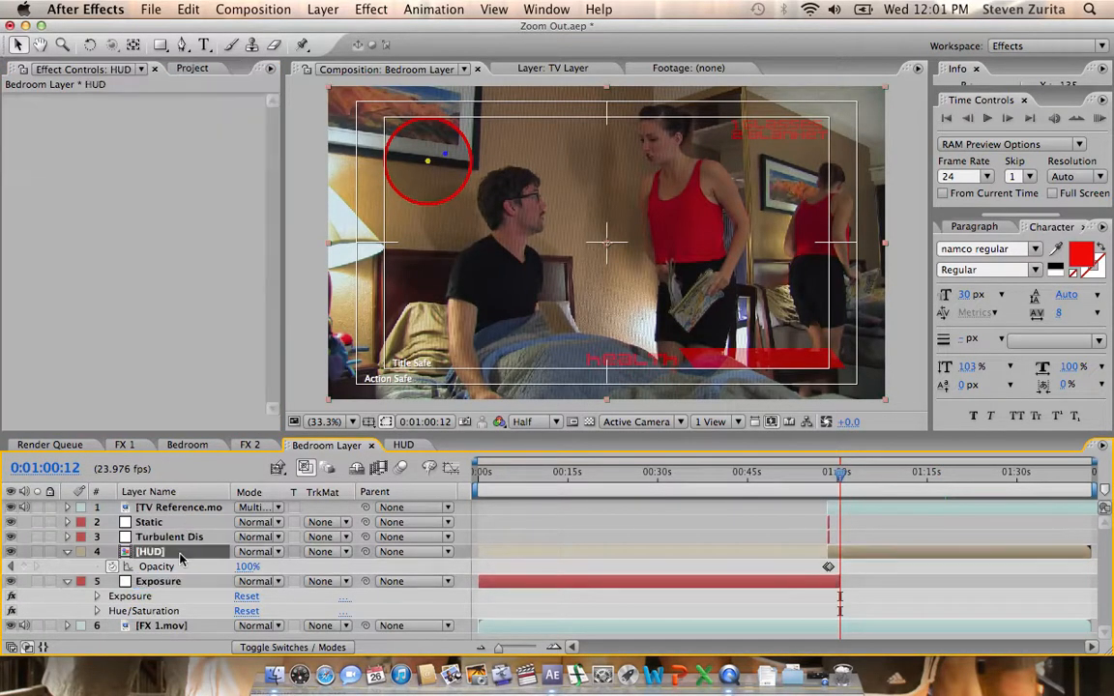
# - Preview the HUD fade-in around 0:00:58 and check the composite at 0:01:20:06
pyautogui.click(830, 481)
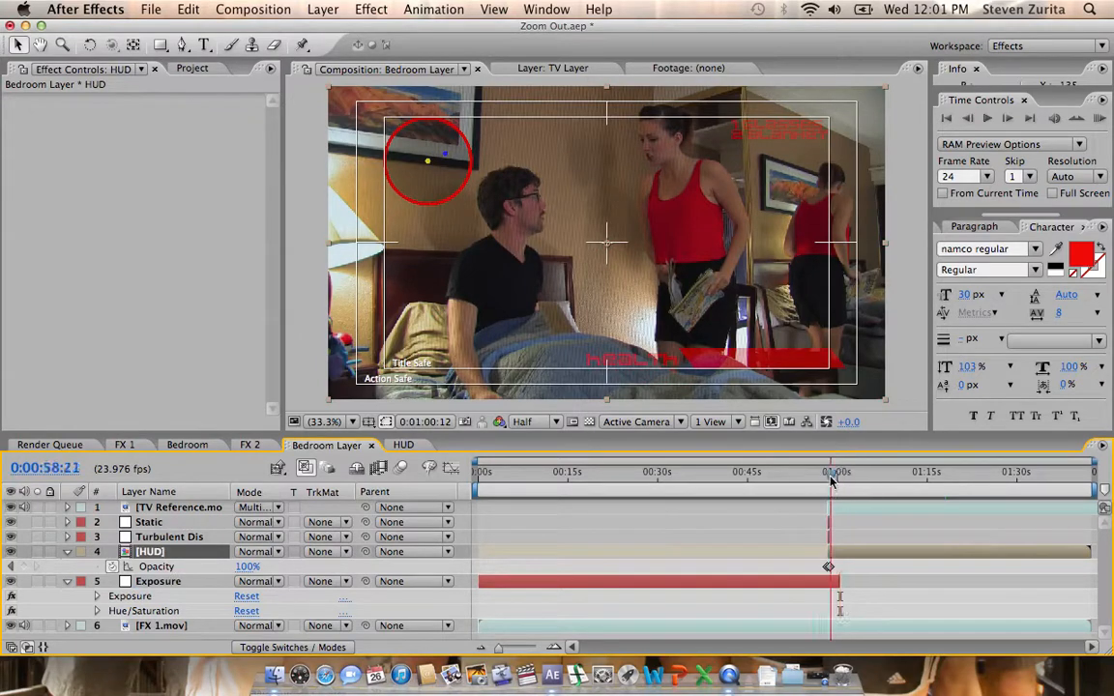
pyautogui.click(828, 481)
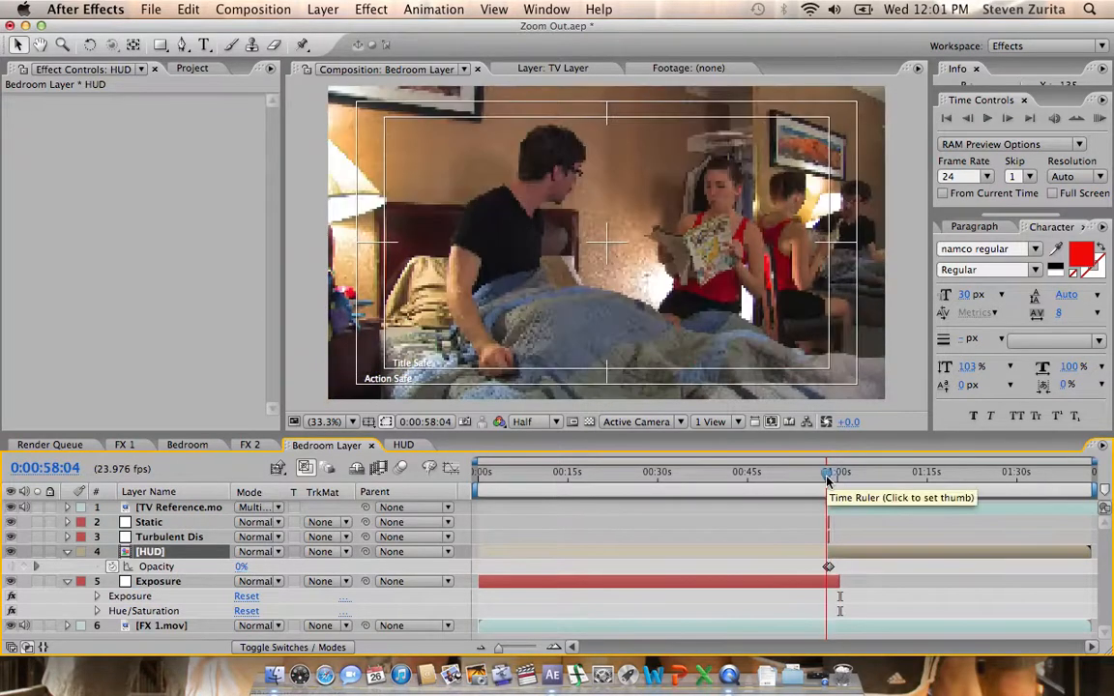
pyautogui.moveTo(828, 480); pyautogui.dragTo(831, 481)
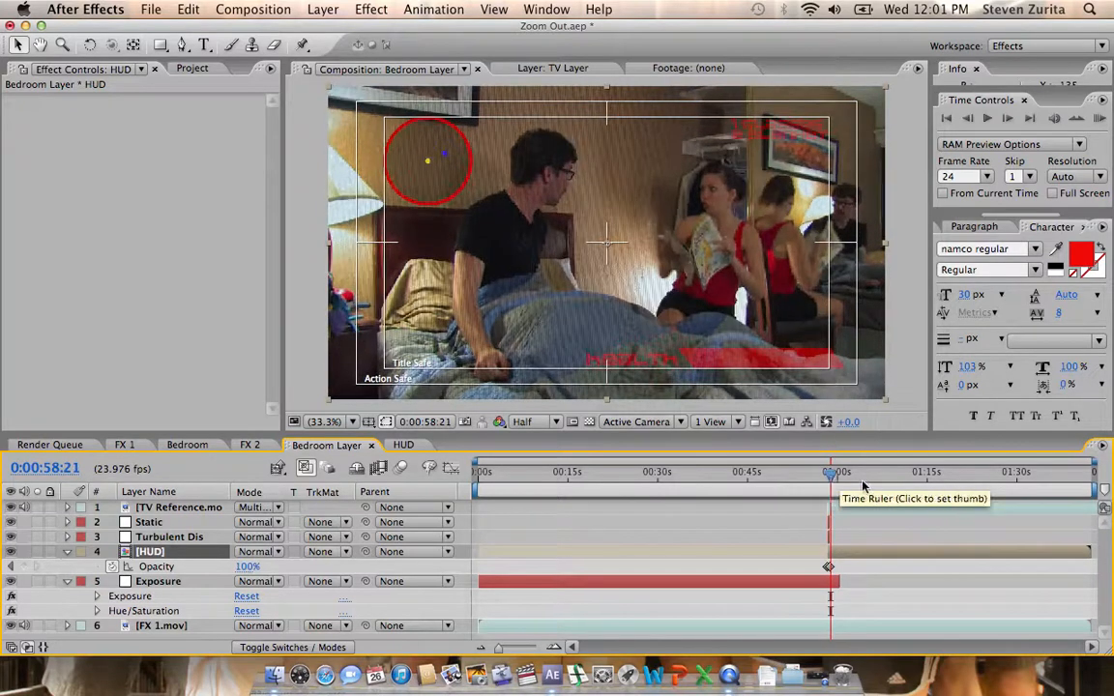
pyautogui.click(960, 476)
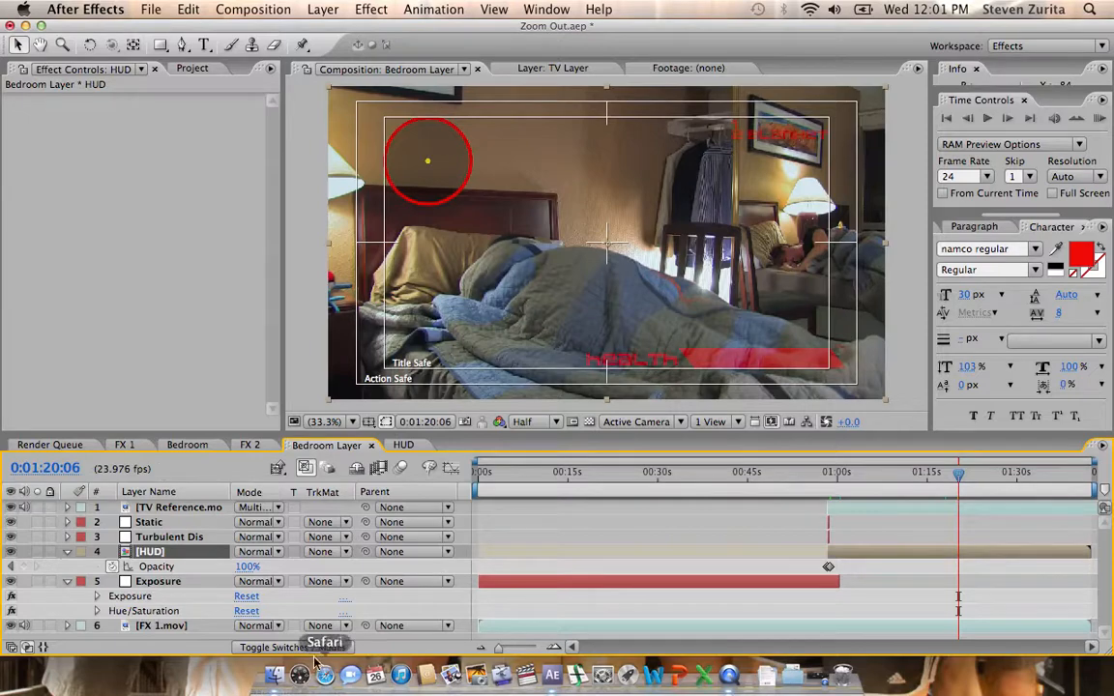
# - Switch to Safari and open the YouTube channel page youtube.com/hyperdrivepics
pyautogui.click(413, 633)
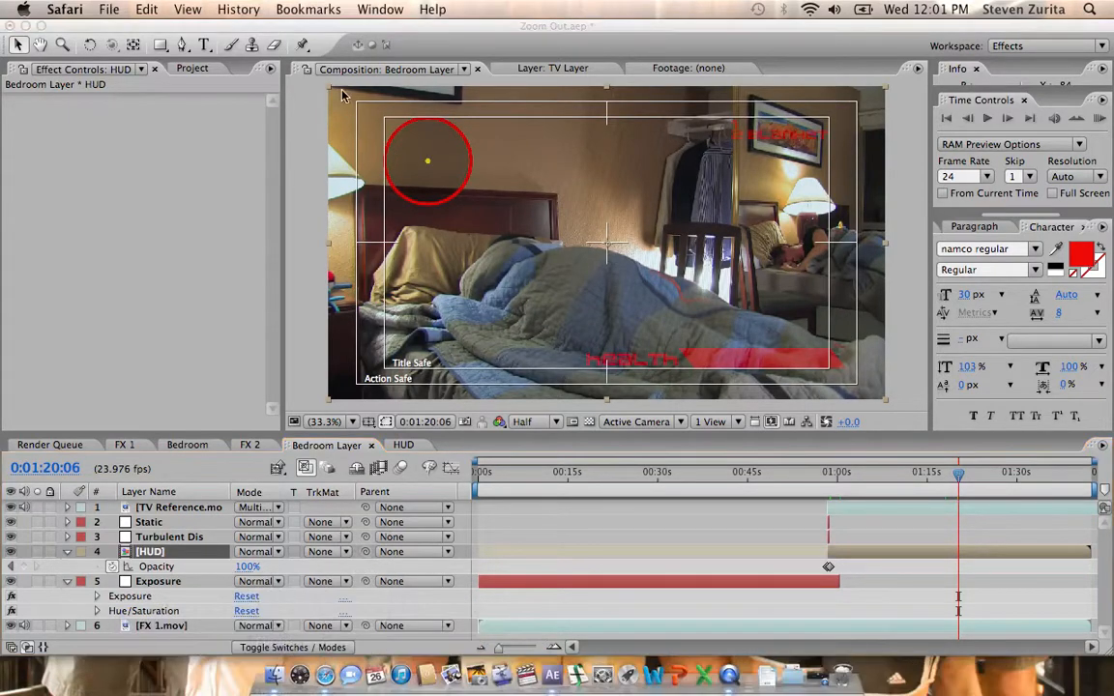
pyautogui.write('youtube.com')
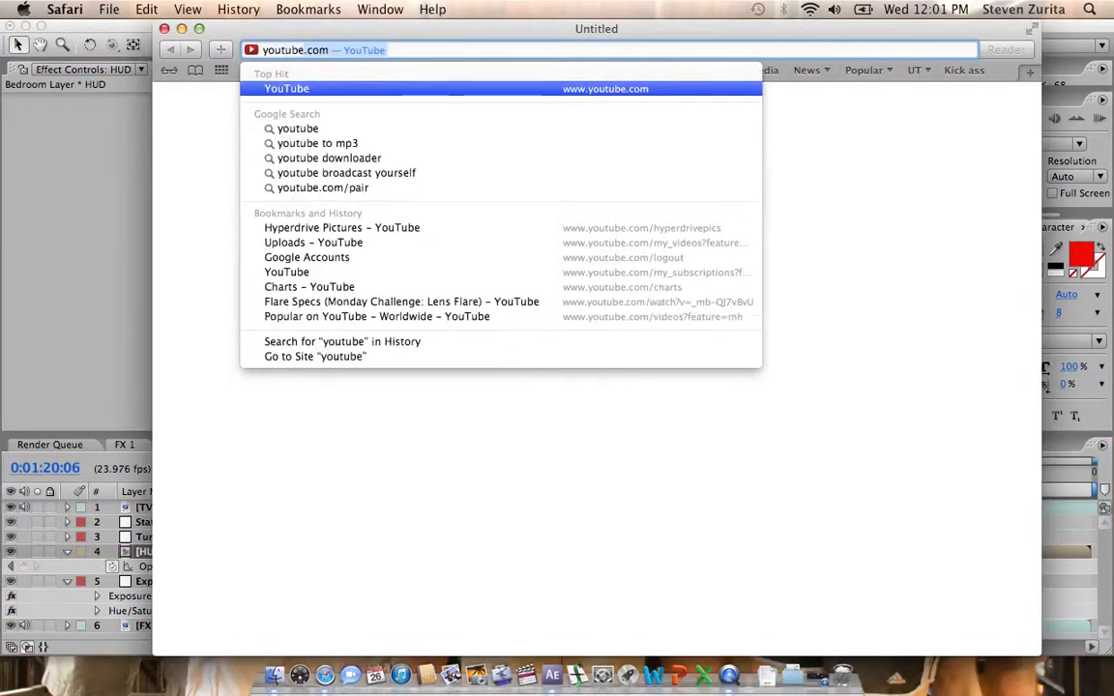
pyautogui.write('//h')
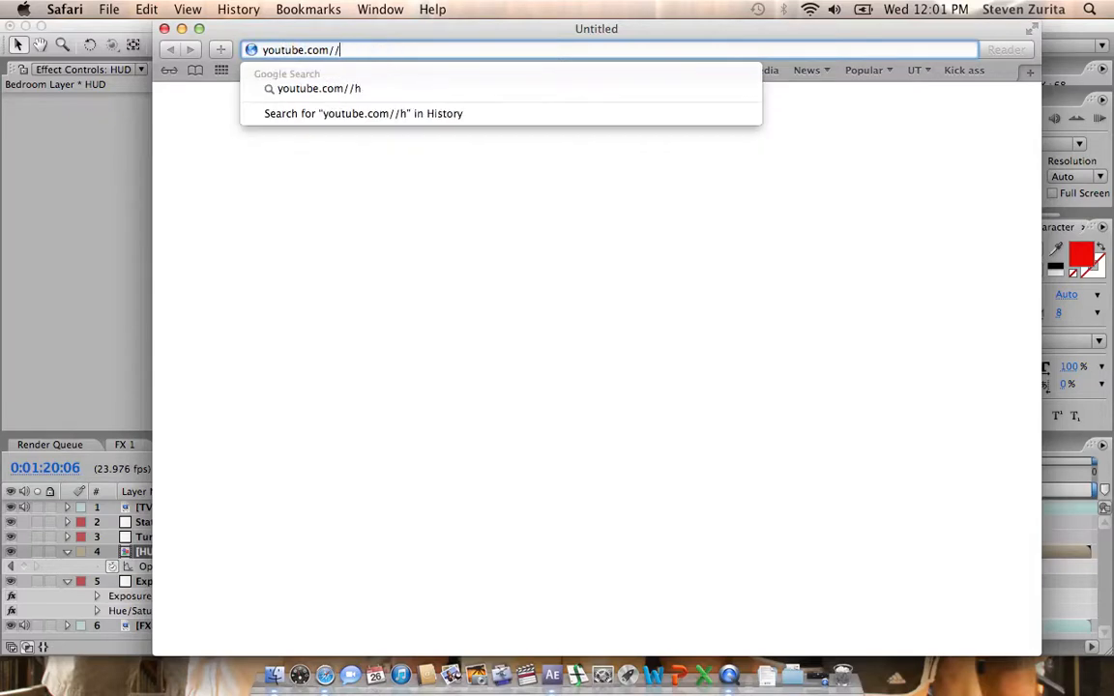
pyautogui.press('Return')
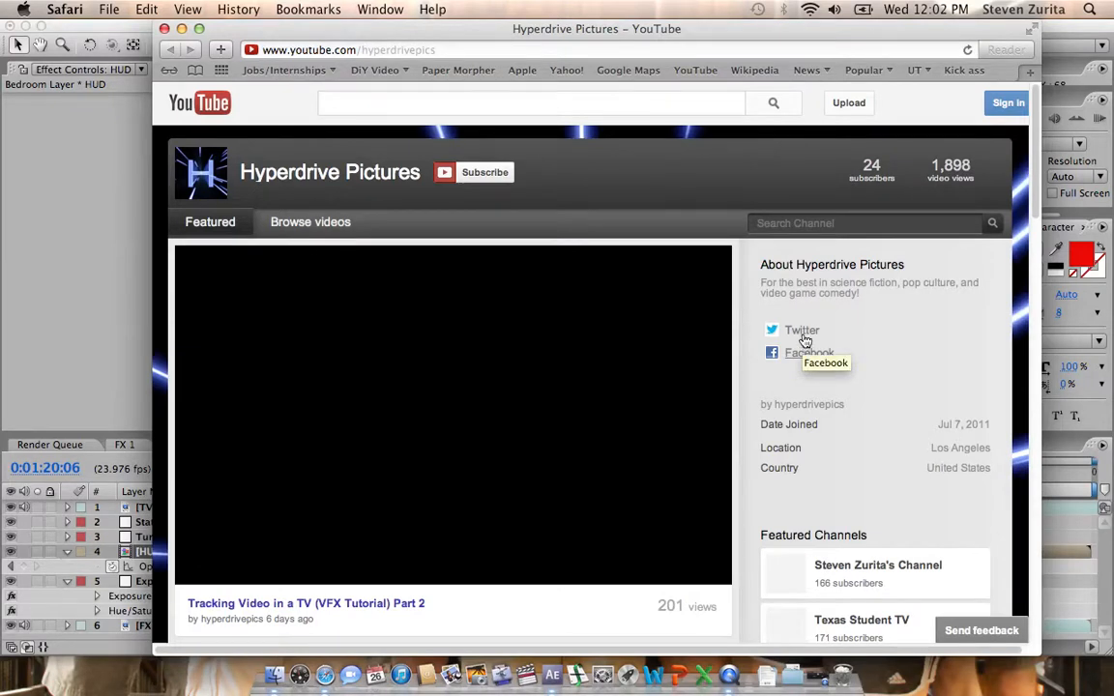
# - Open the channel's Twitter page in a new tab and mute the sound, returning to the YouTube tab
pyautogui.click(410, 46)
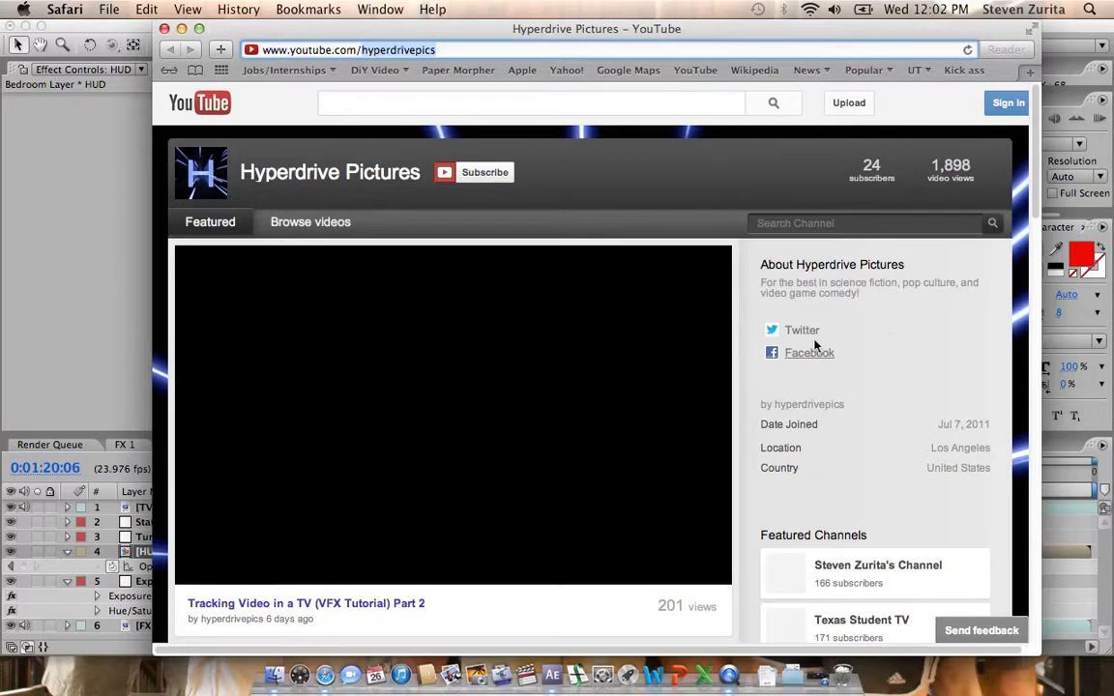
pyautogui.click(931, 333)
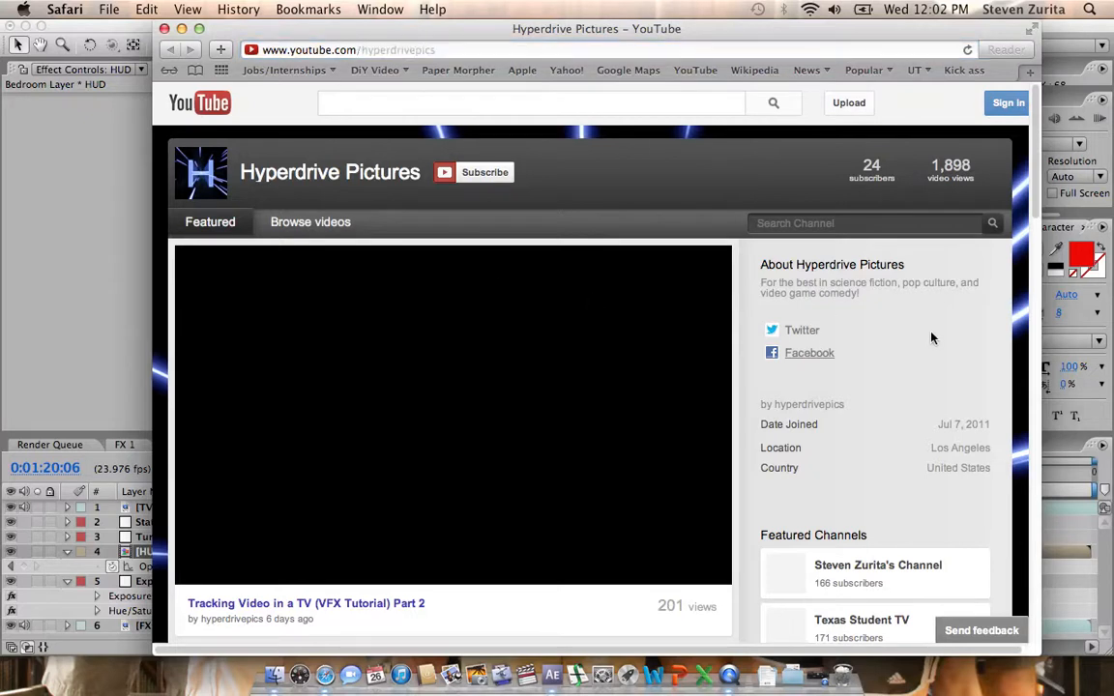
pyautogui.click(802, 331)
pyautogui.press('XF86AudioMute')
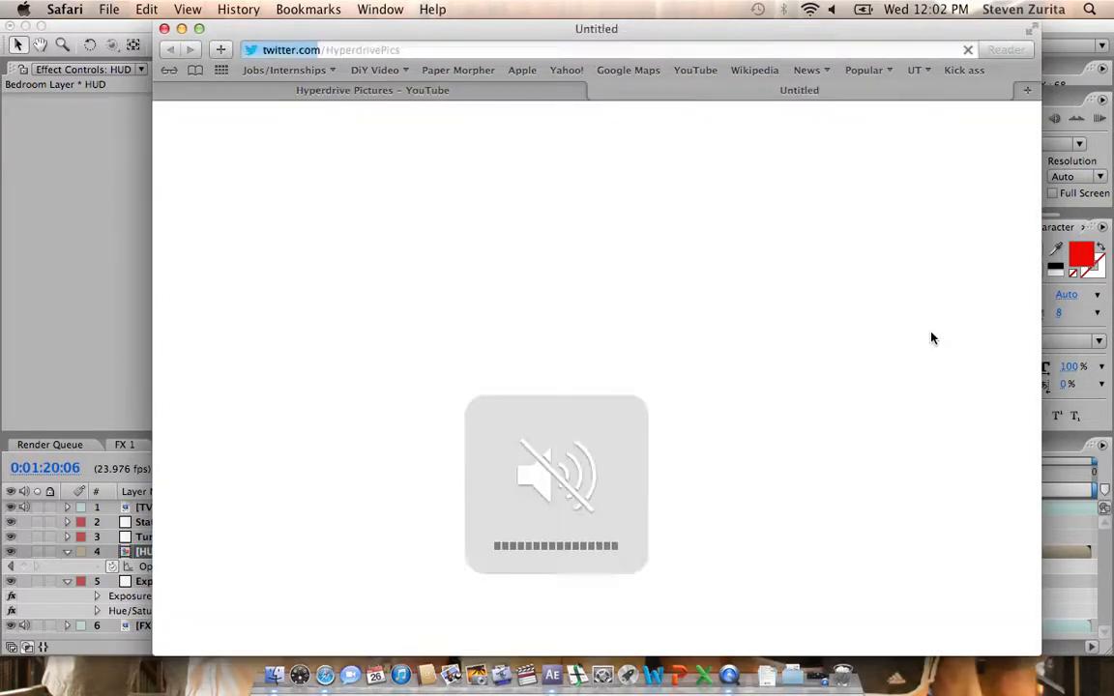
pyautogui.click(574, 93)
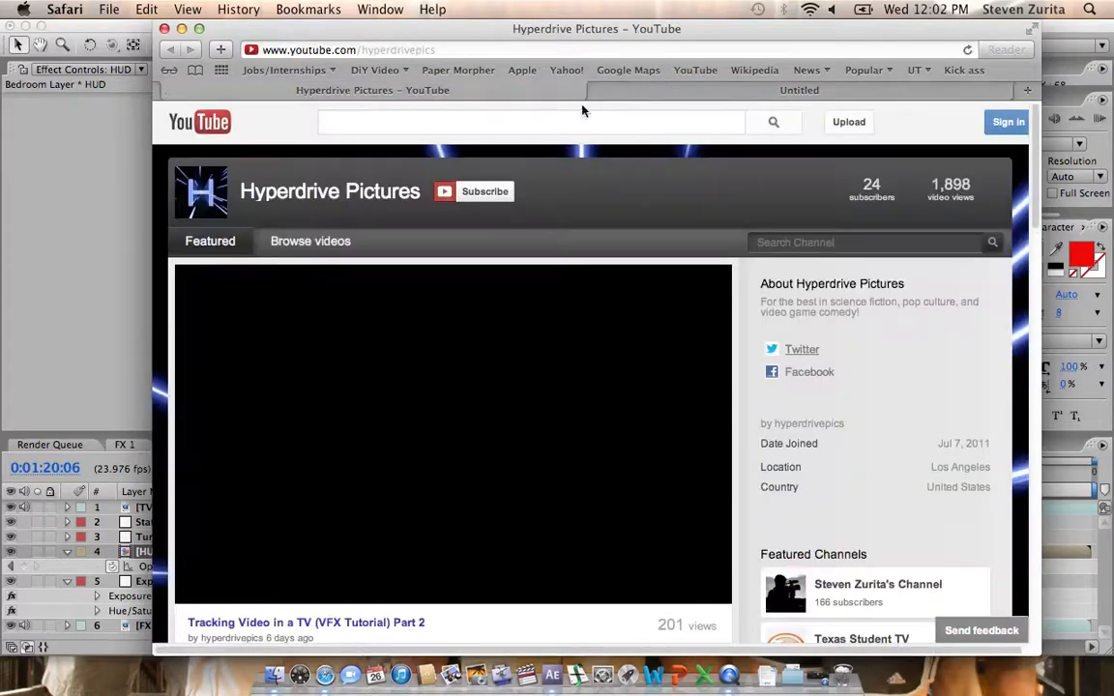
# - Browse the Hyperdrive Pictures channel's uploaded videos and return to After Effects
pyautogui.scroll(-10, 917, 409)
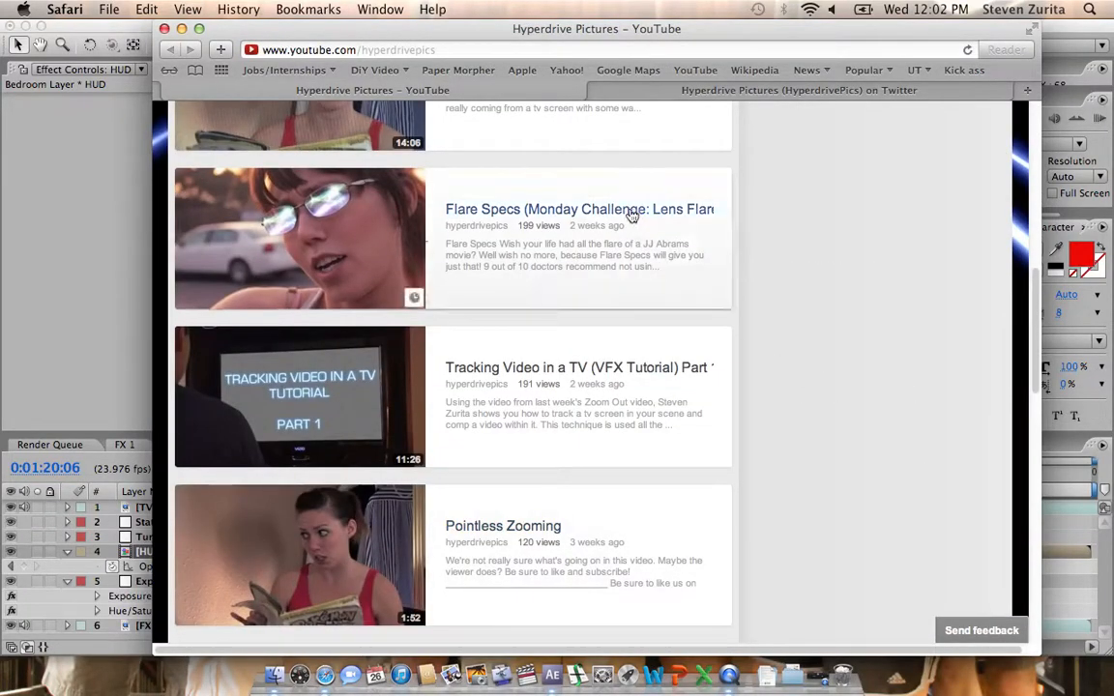
pyautogui.scroll(-5, 868, 430)
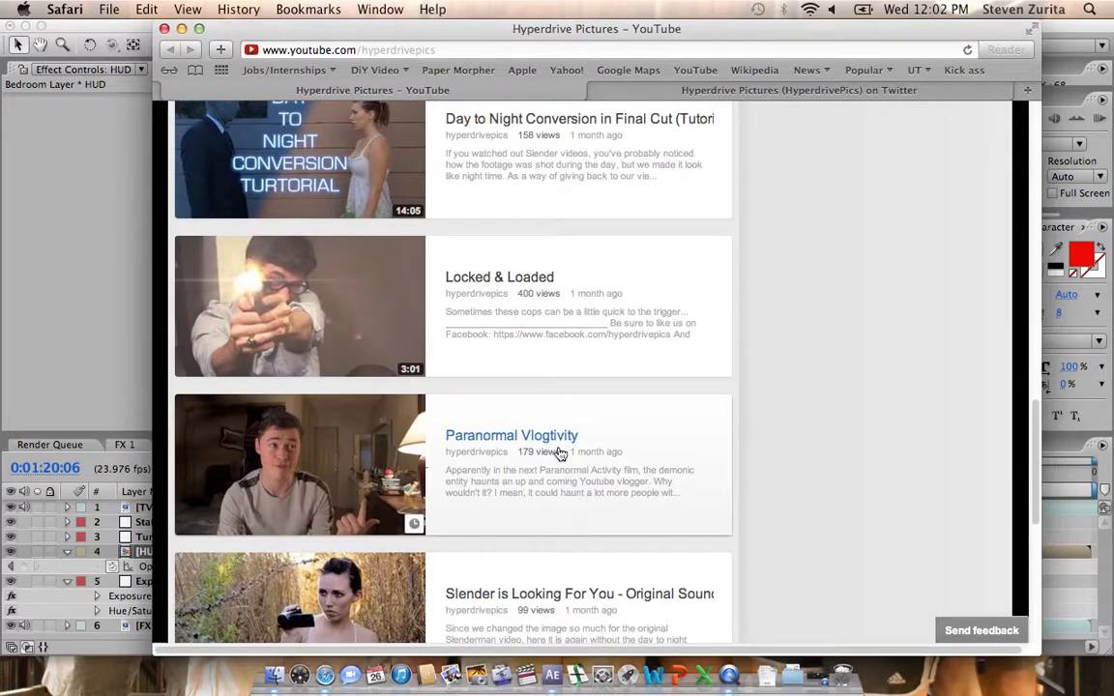
pyautogui.scroll(1, 863, 358)
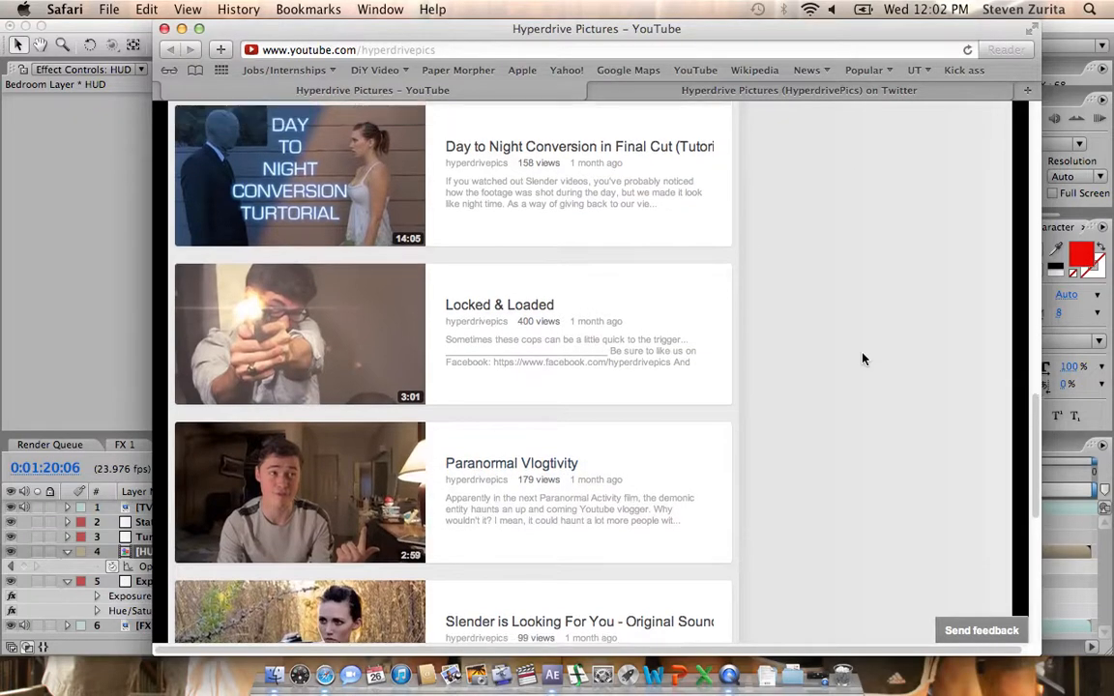
pyautogui.scroll(10, 864, 359)
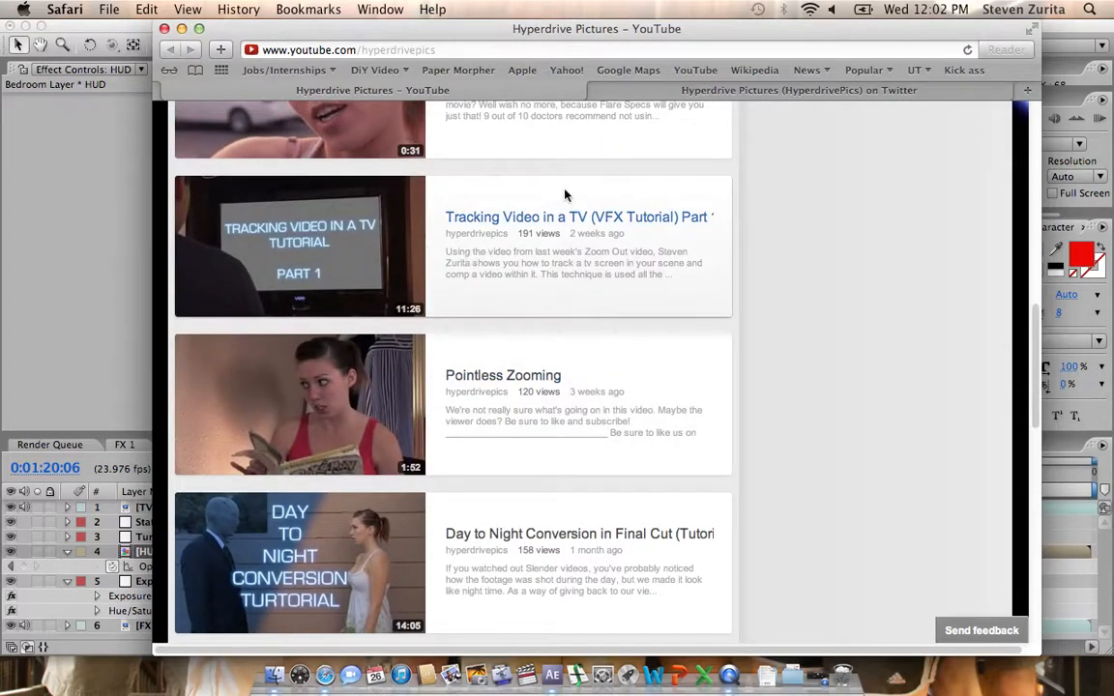
pyautogui.scroll(12, 918, 355)
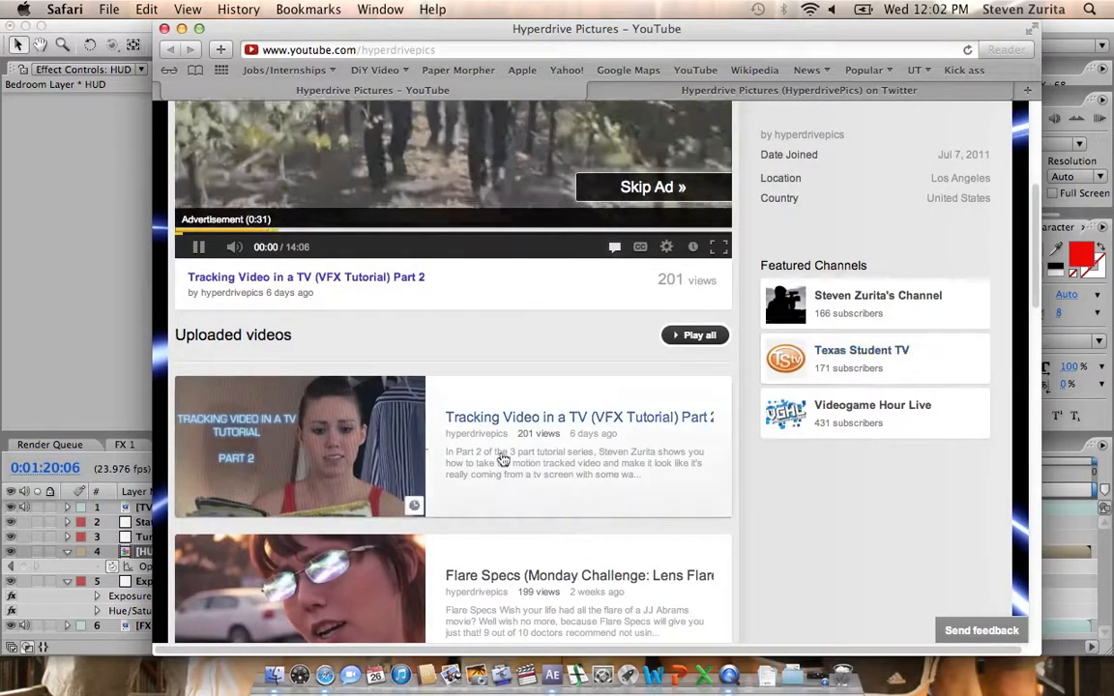
pyautogui.scroll(-3, 540, 509)
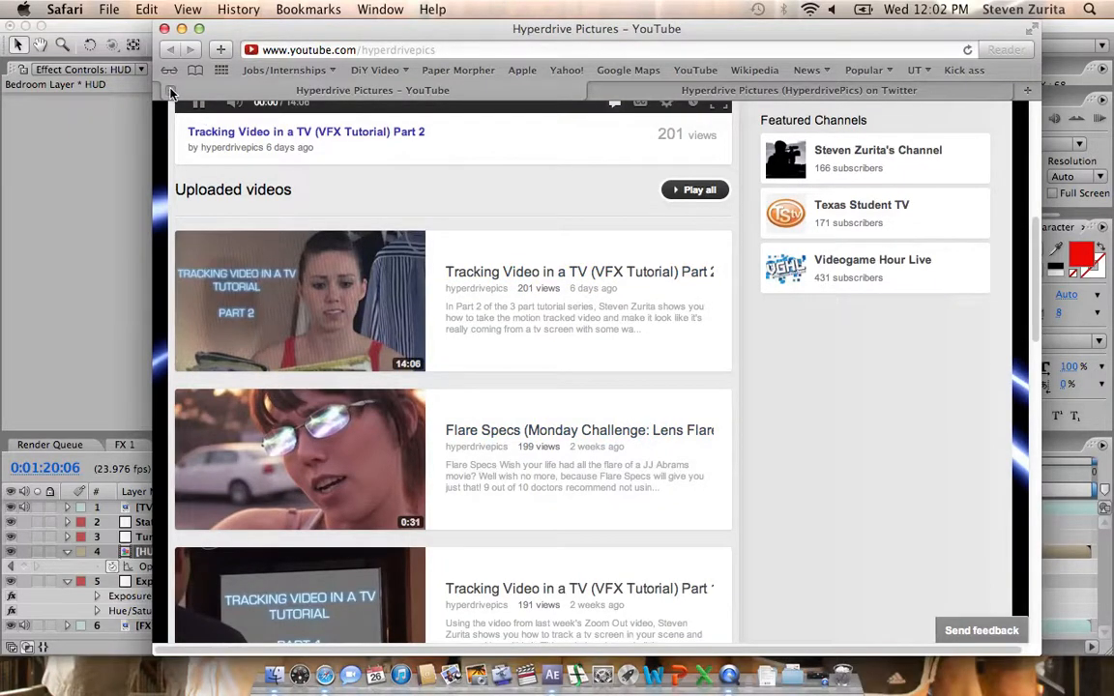
pyautogui.scroll(5, 697, 479)
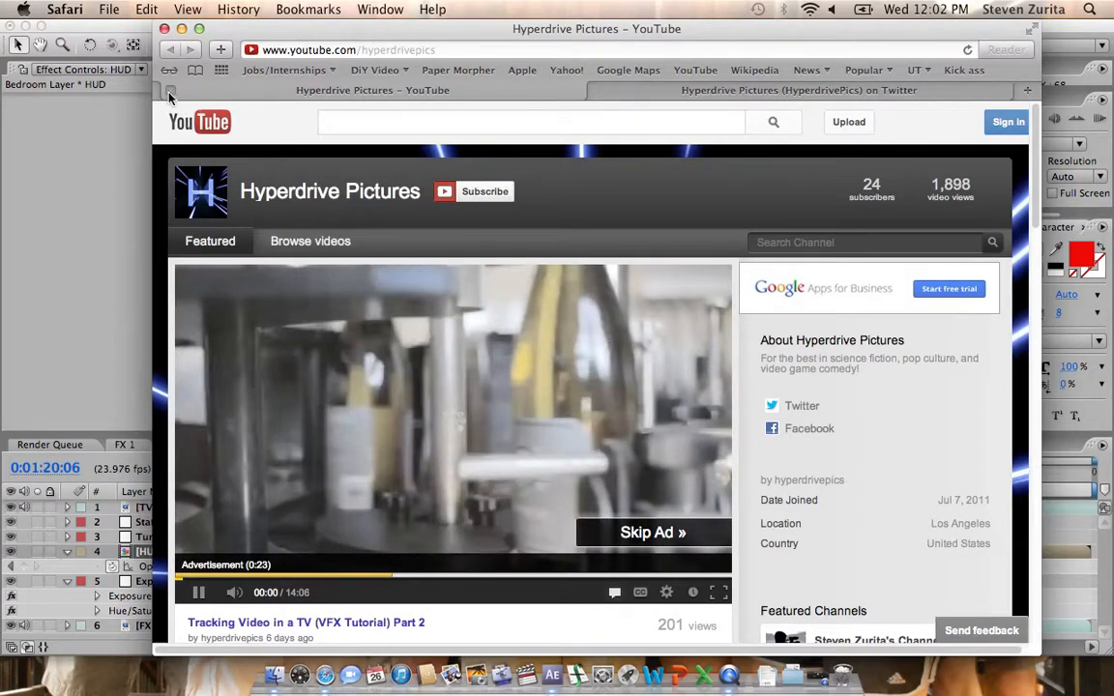
pyautogui.press('super+h')
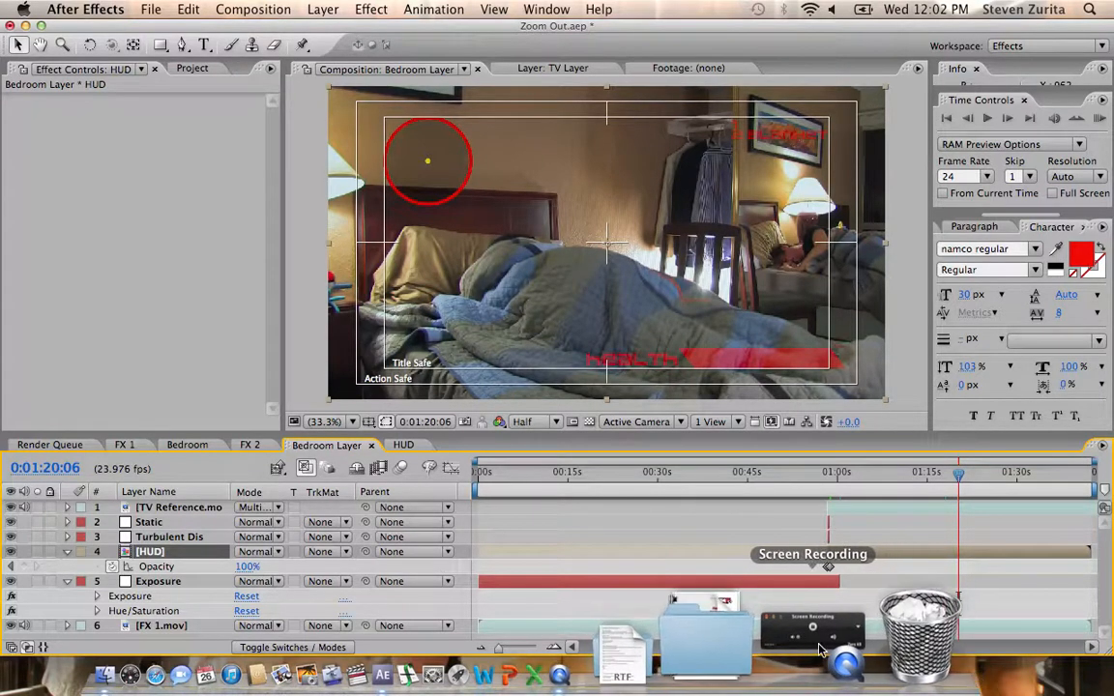
pyautogui.click(818, 650)
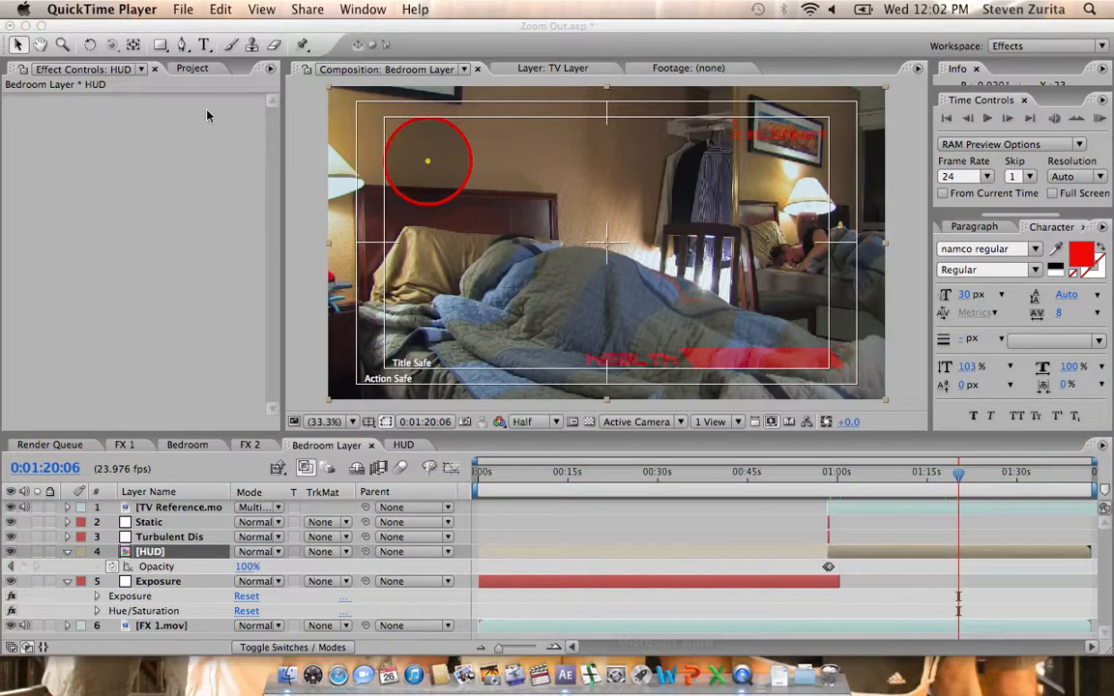